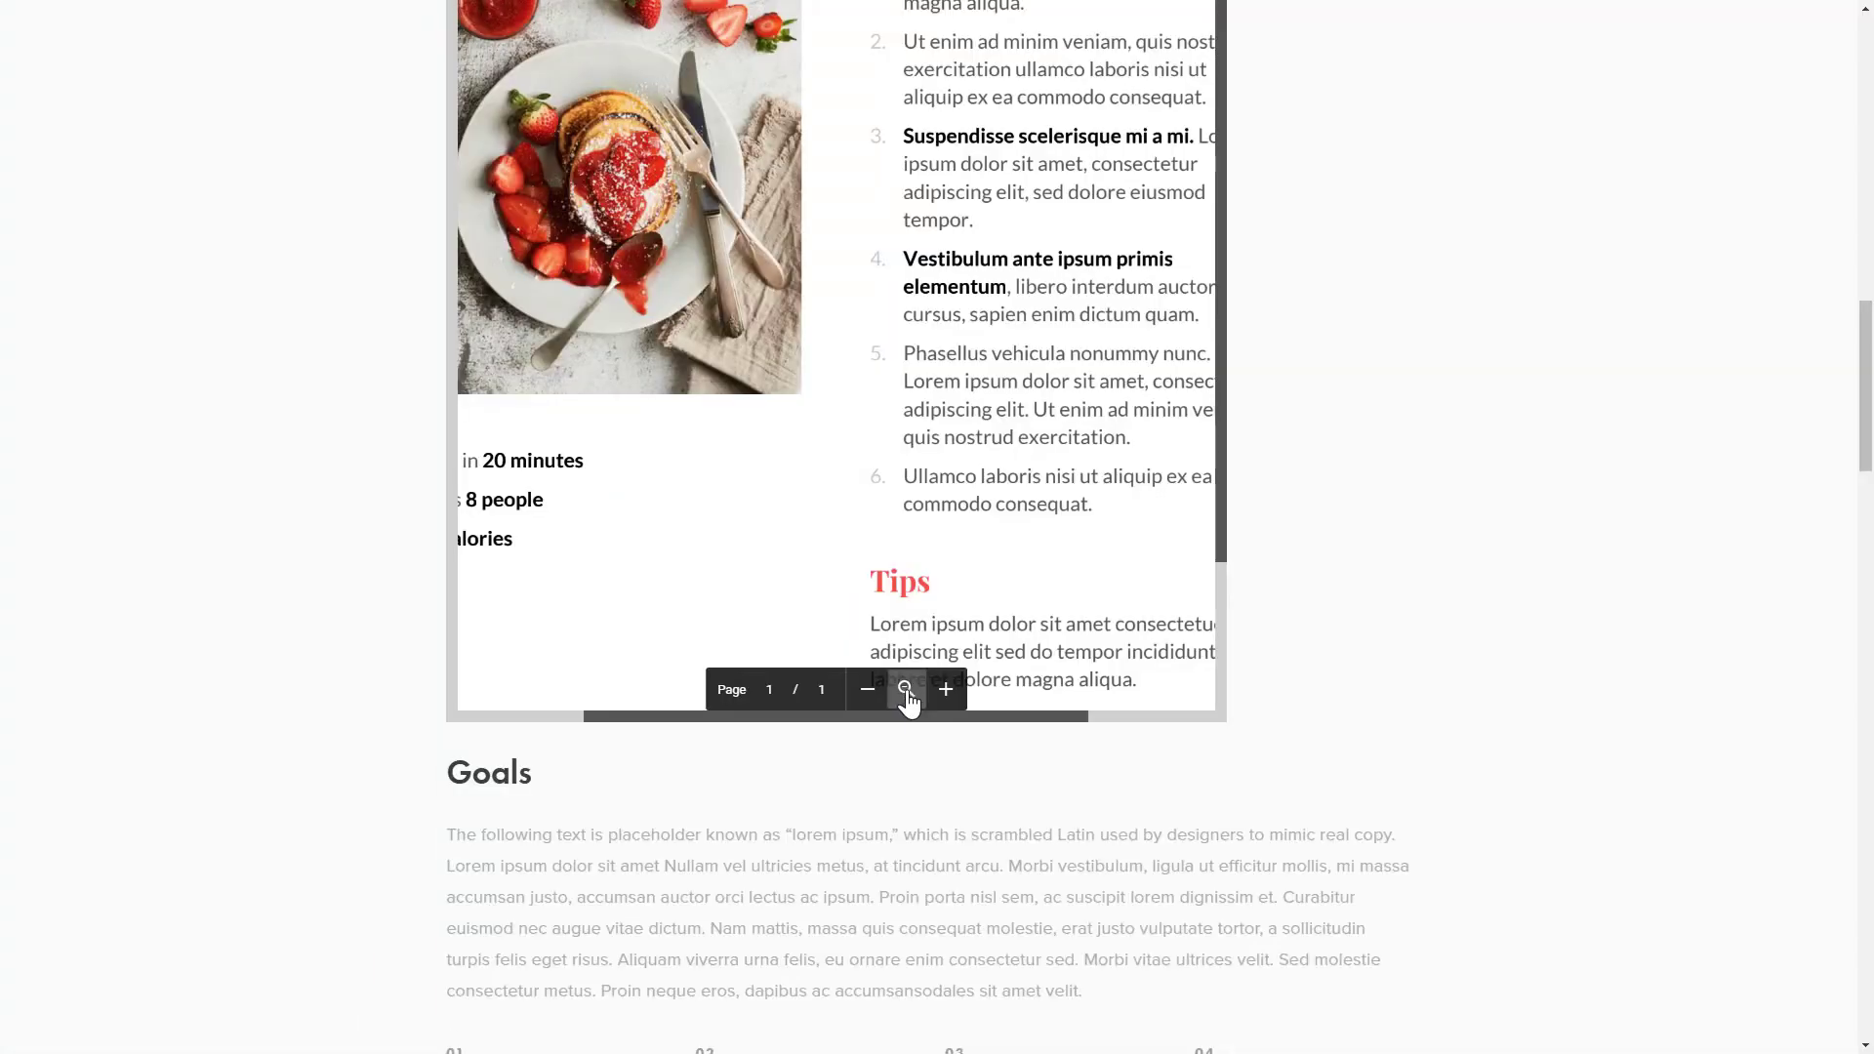
- Zoom out the demo PDF viewer and go to the File Embed widget page
left_click(906, 690)
left_click_drag(1863, 372, 1863, 330)
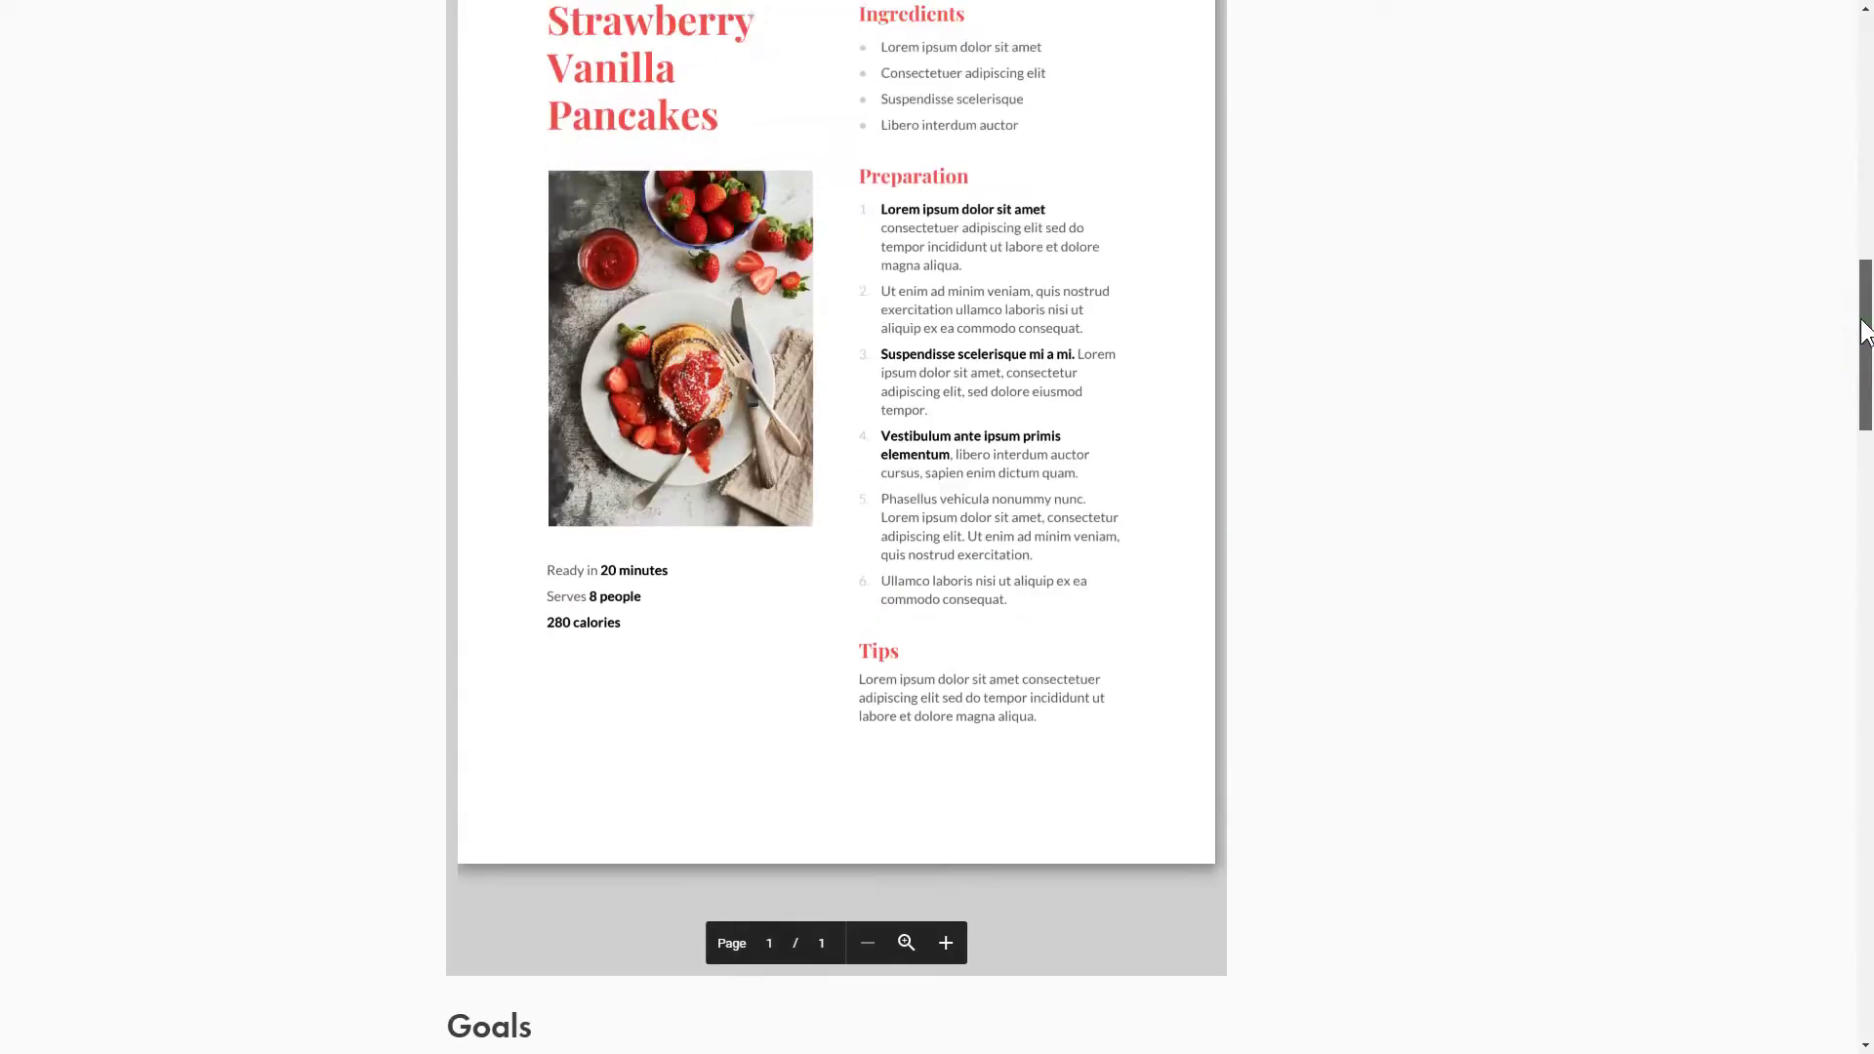
scroll(1863, 332, "up", 3)
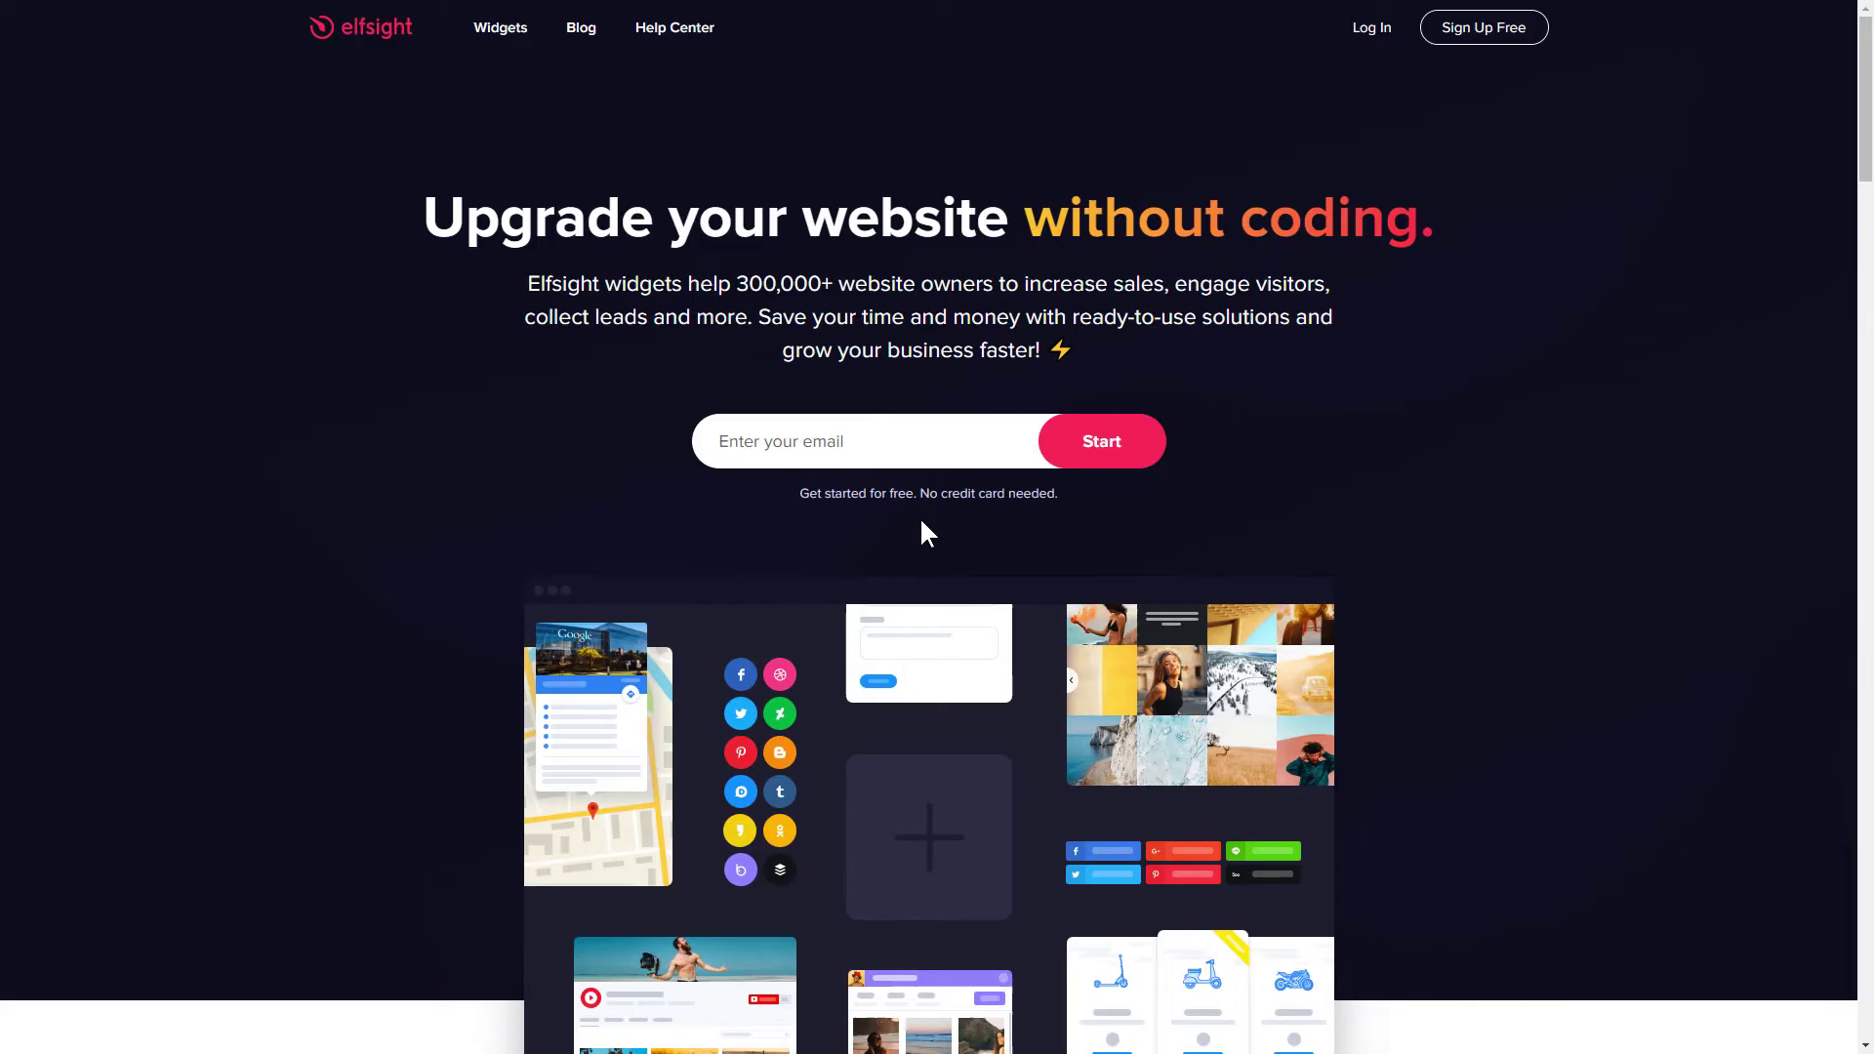
mouse_move(500, 26)
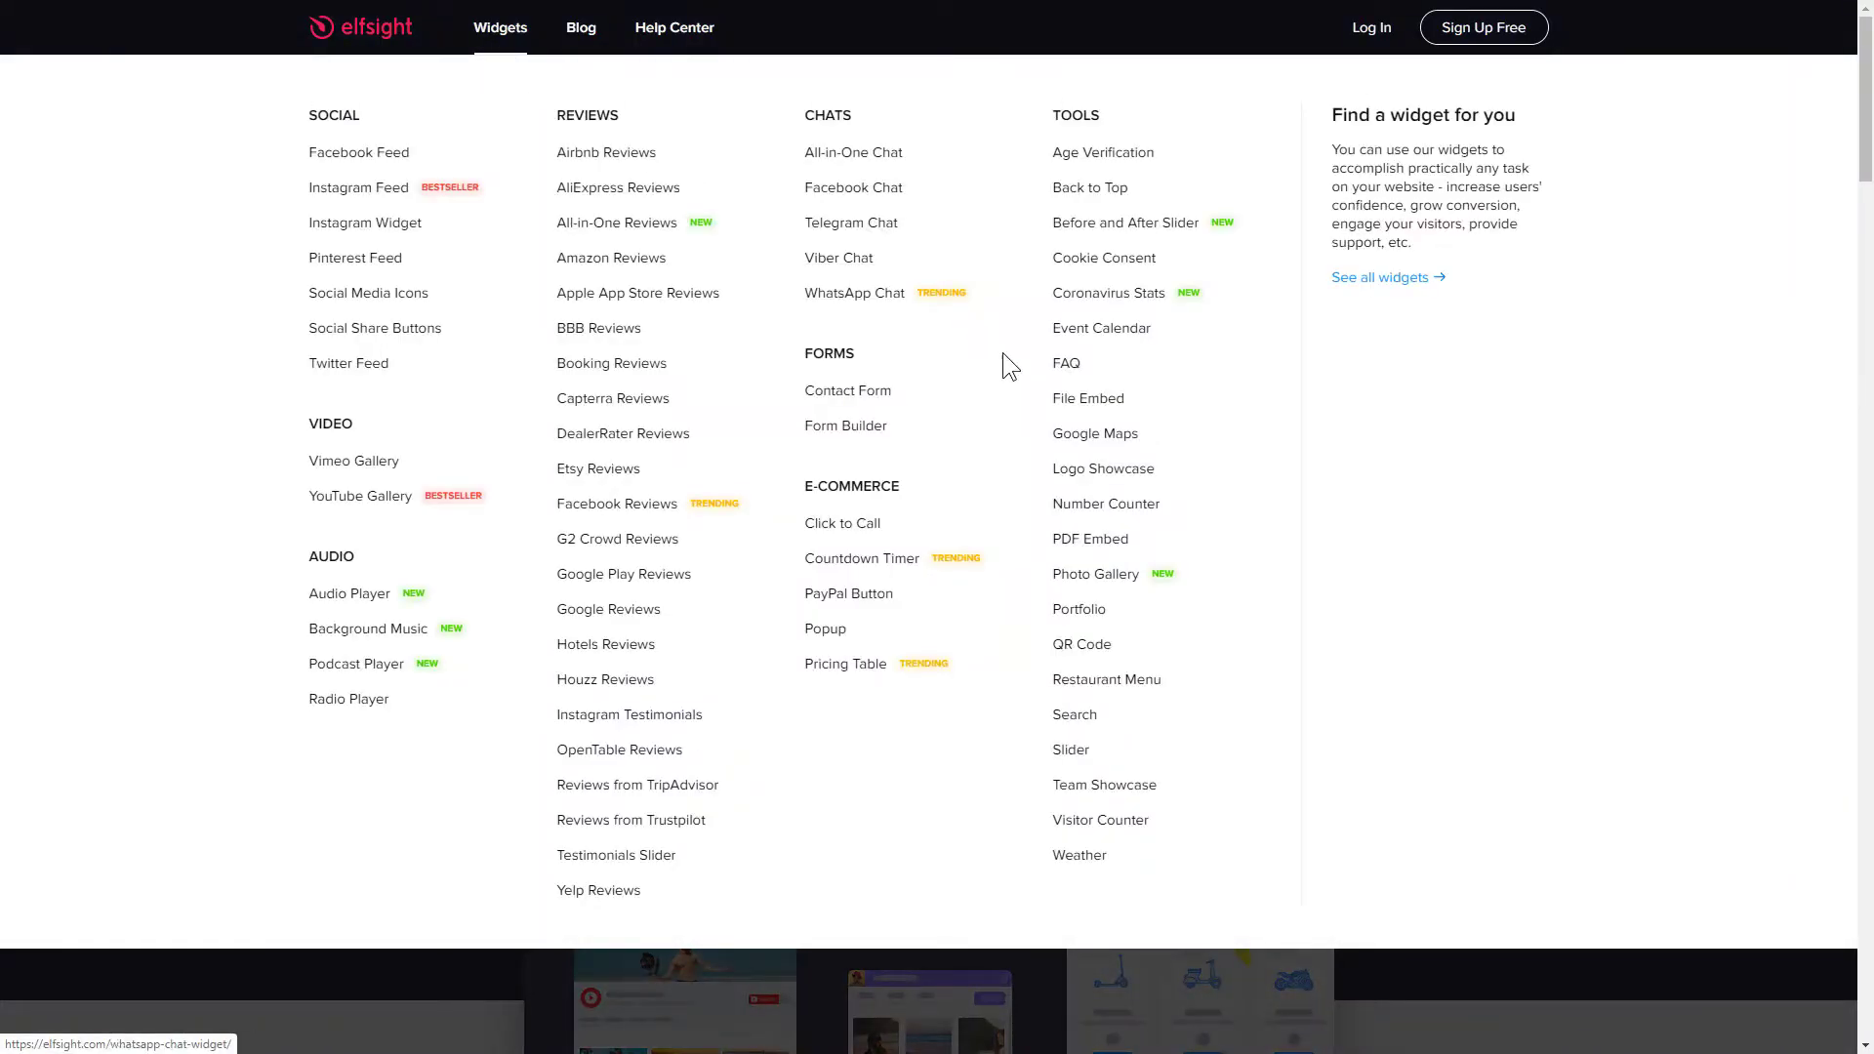
left_click(1075, 404)
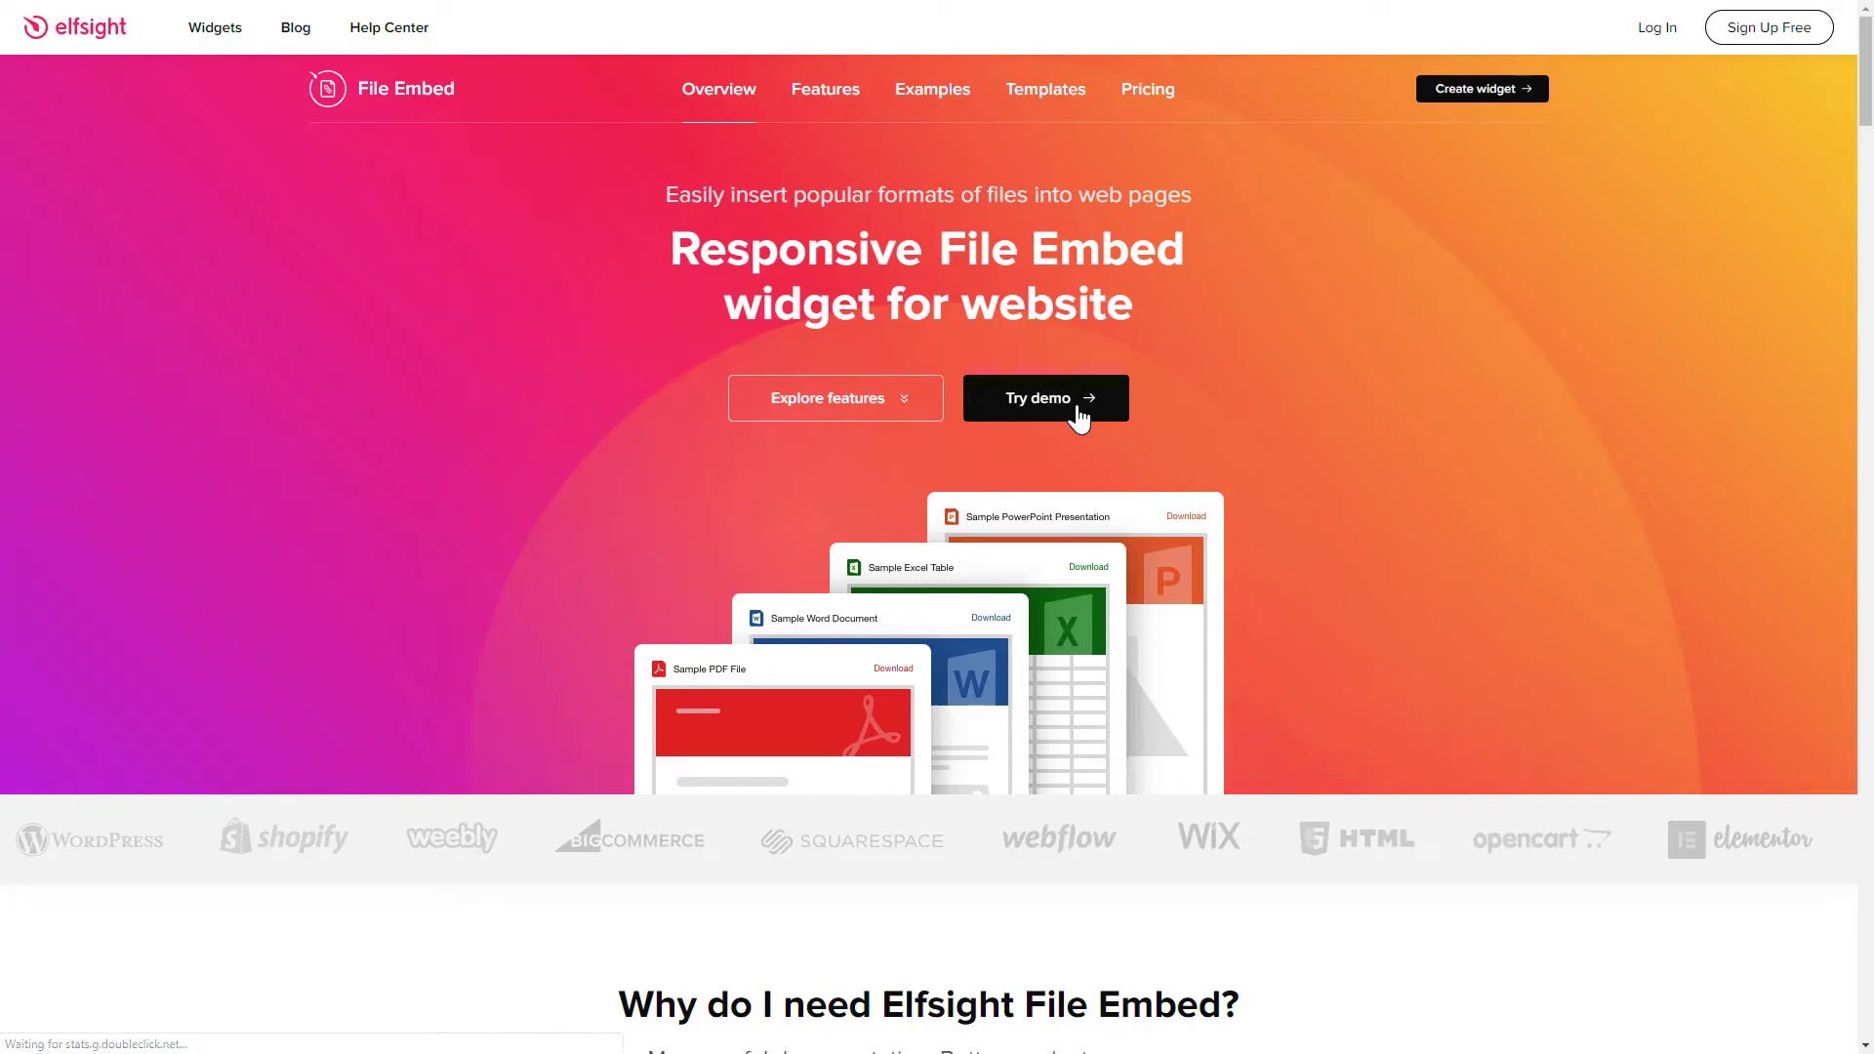
- Preview the PowerPoint and product manual templates, then pick the PDF File template
left_click(1471, 100)
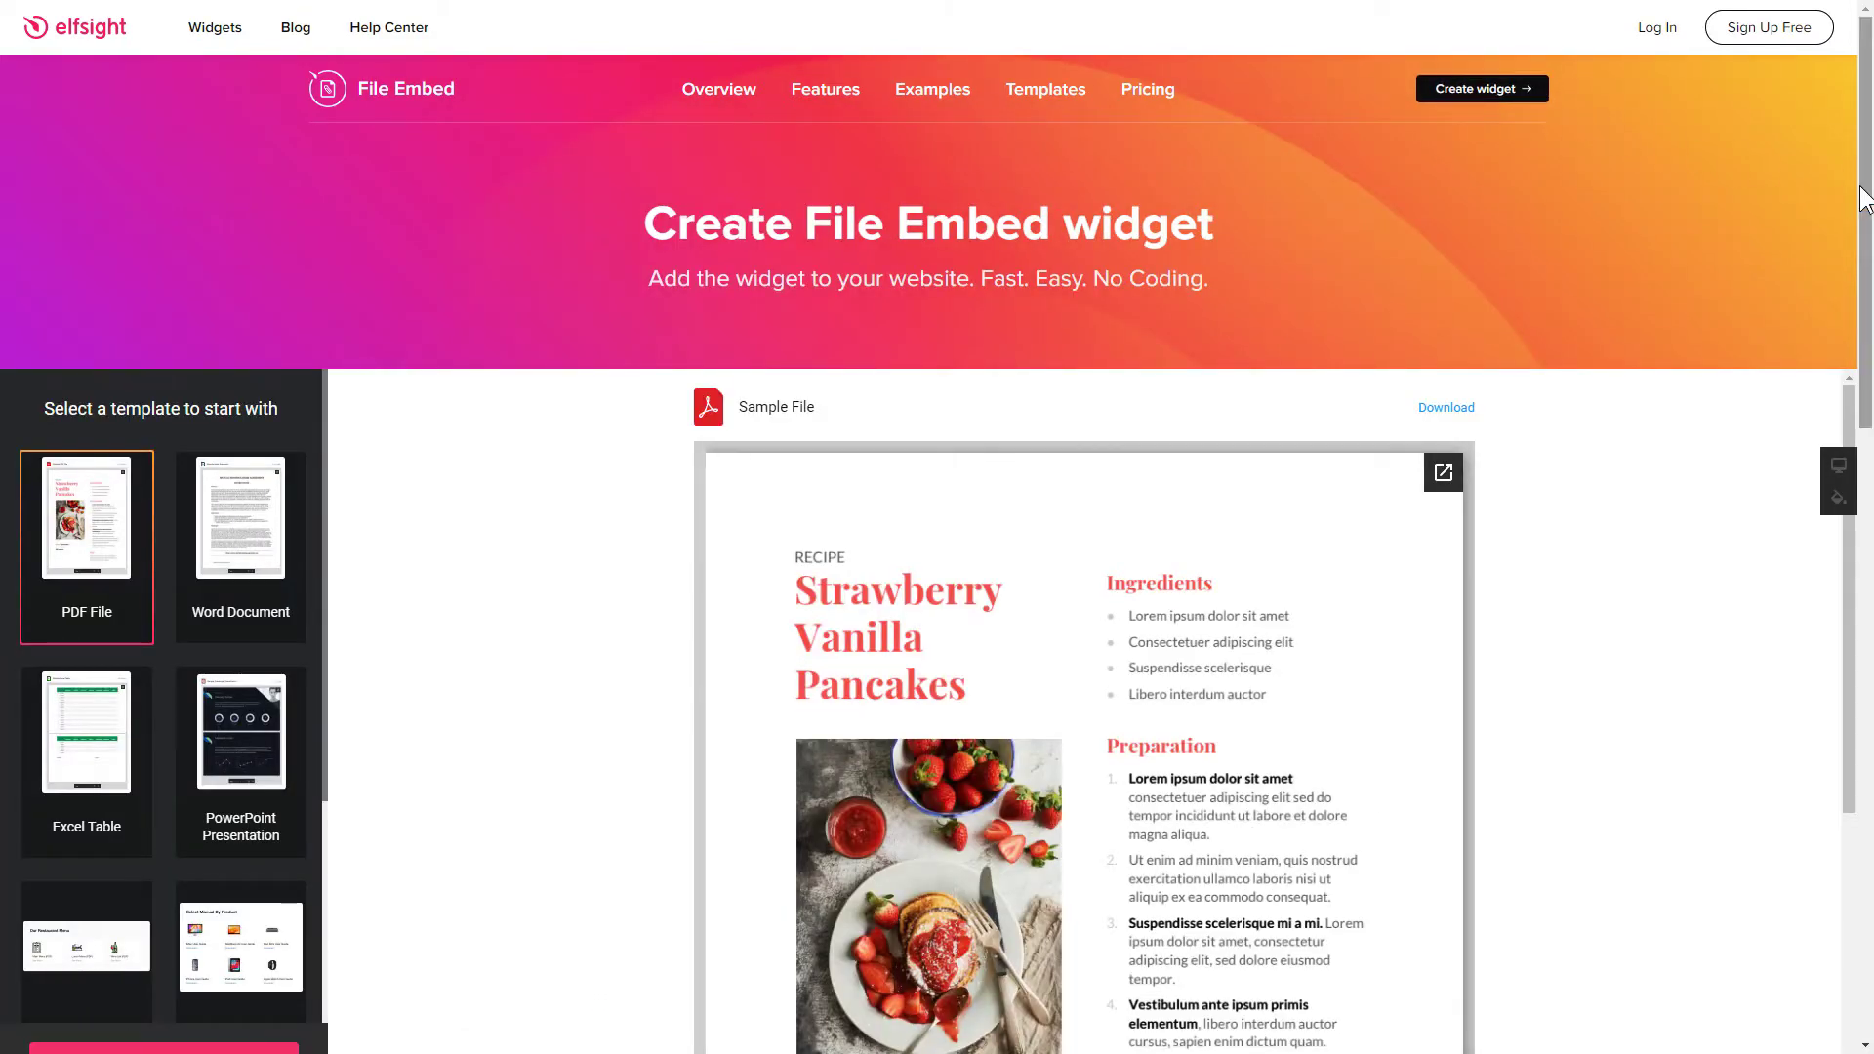
scroll(1864, 301, "down", 2)
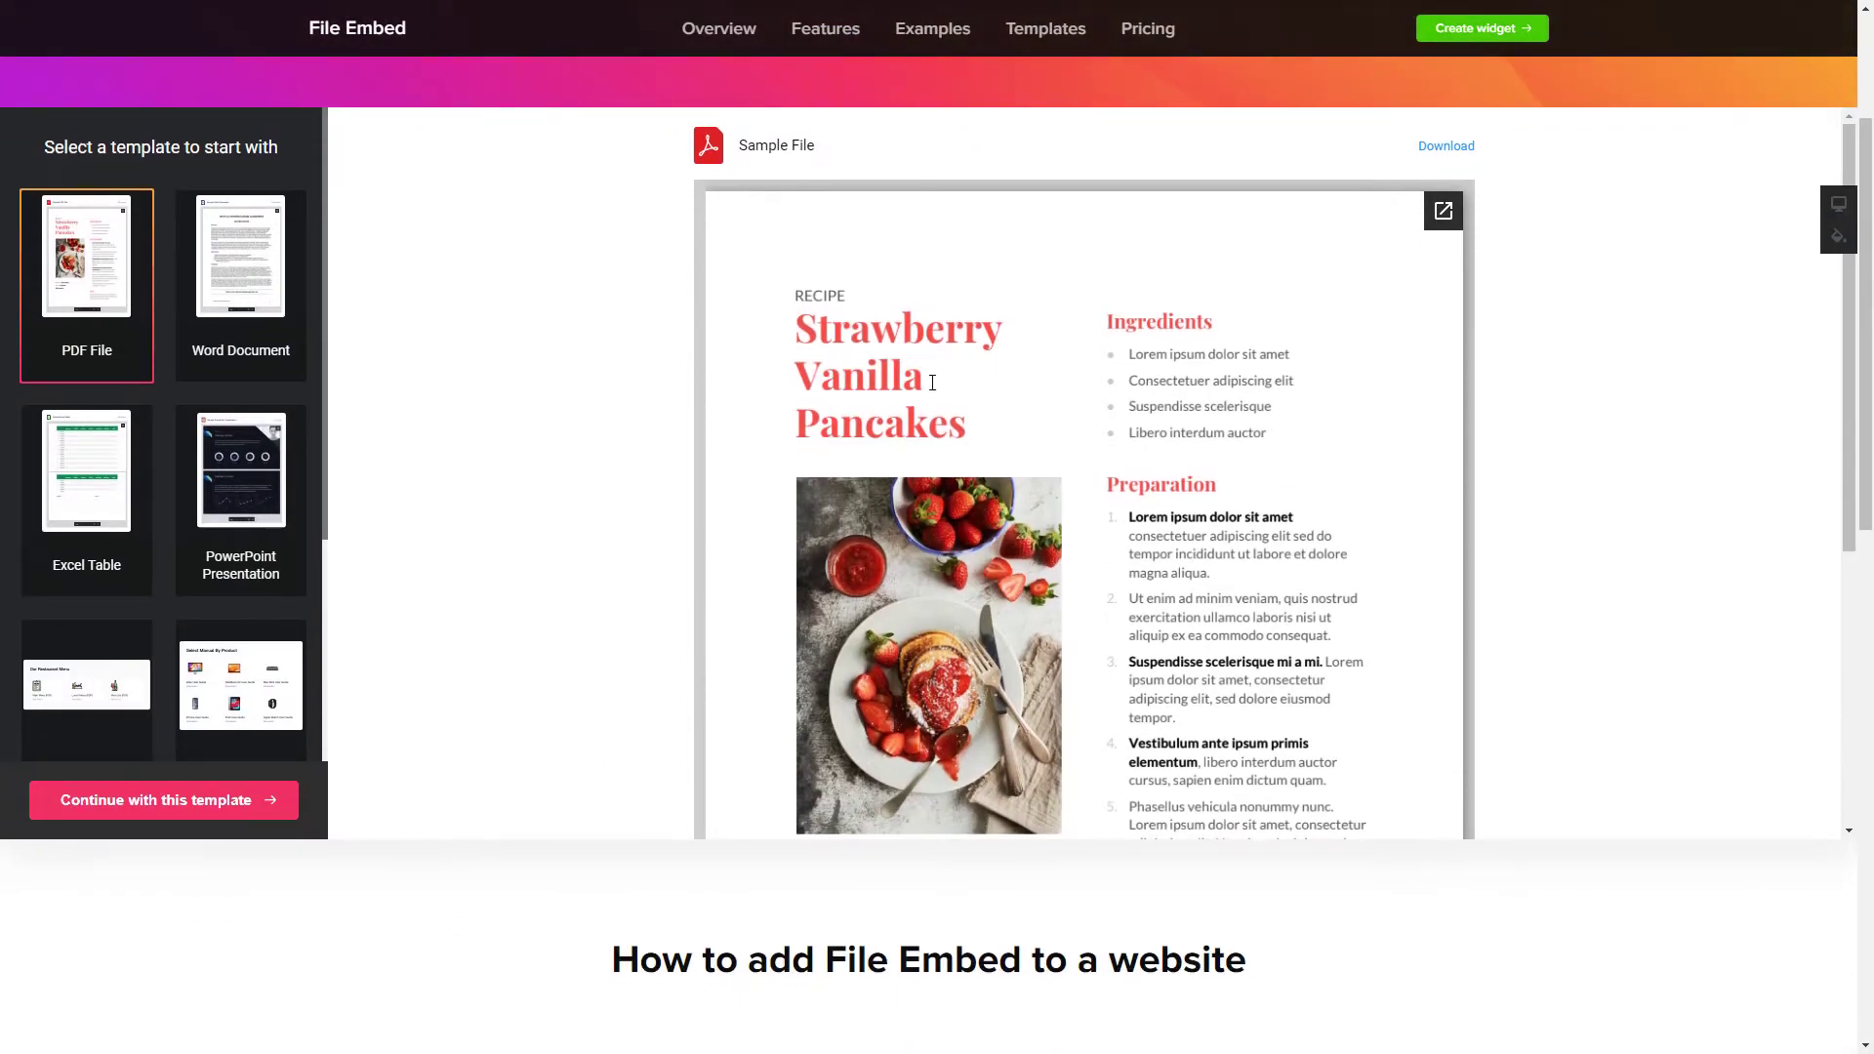
left_click(239, 506)
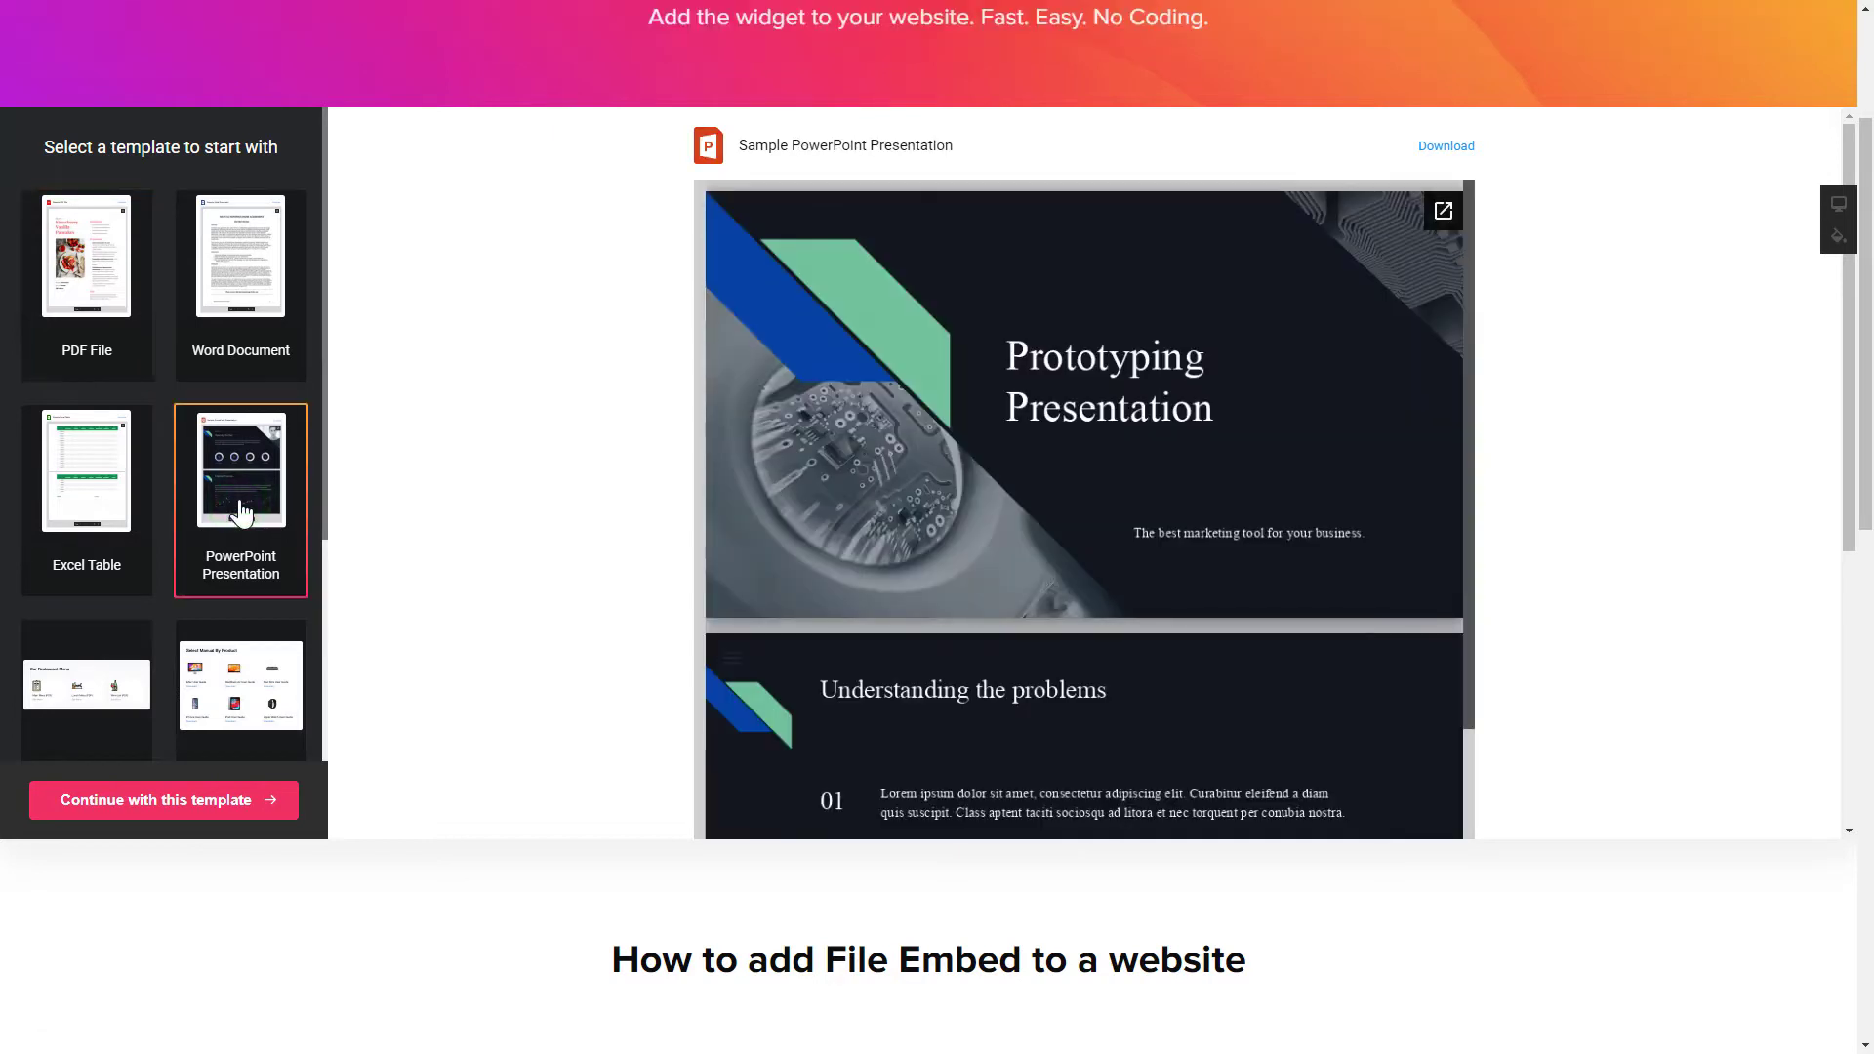
left_click(246, 695)
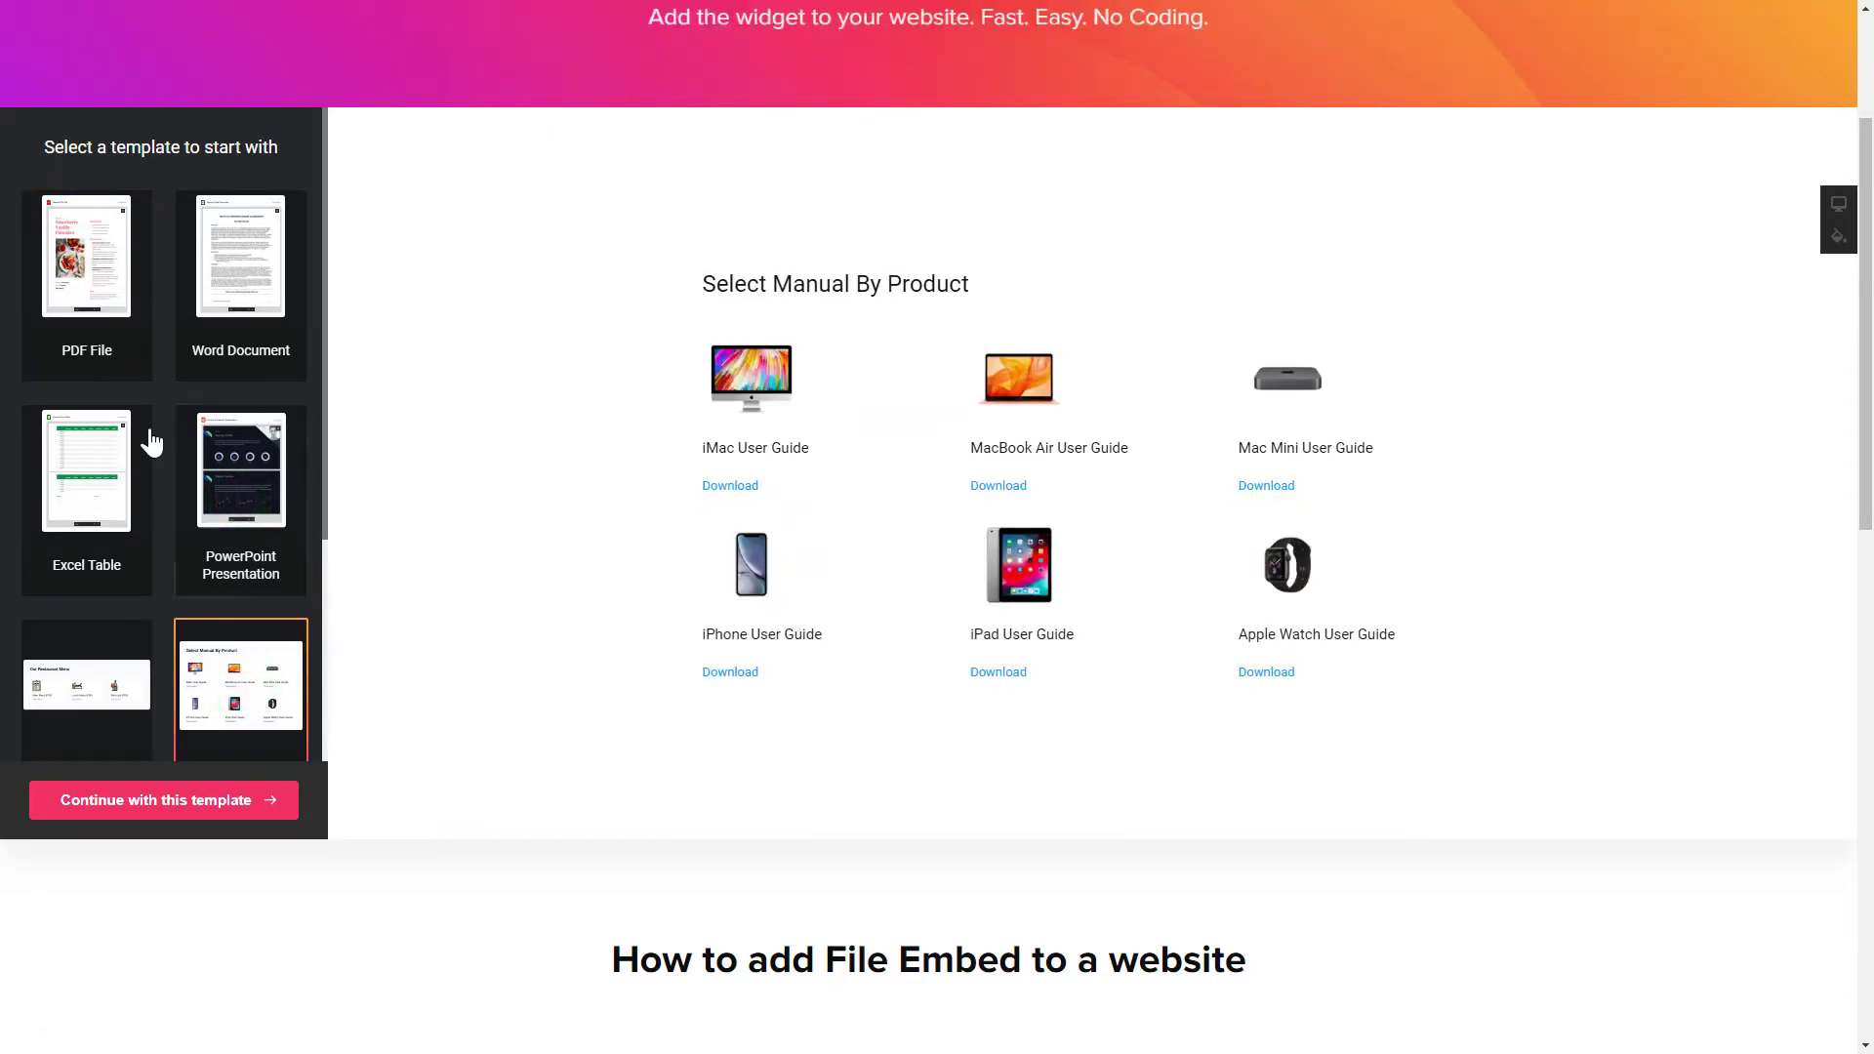
left_click(85, 340)
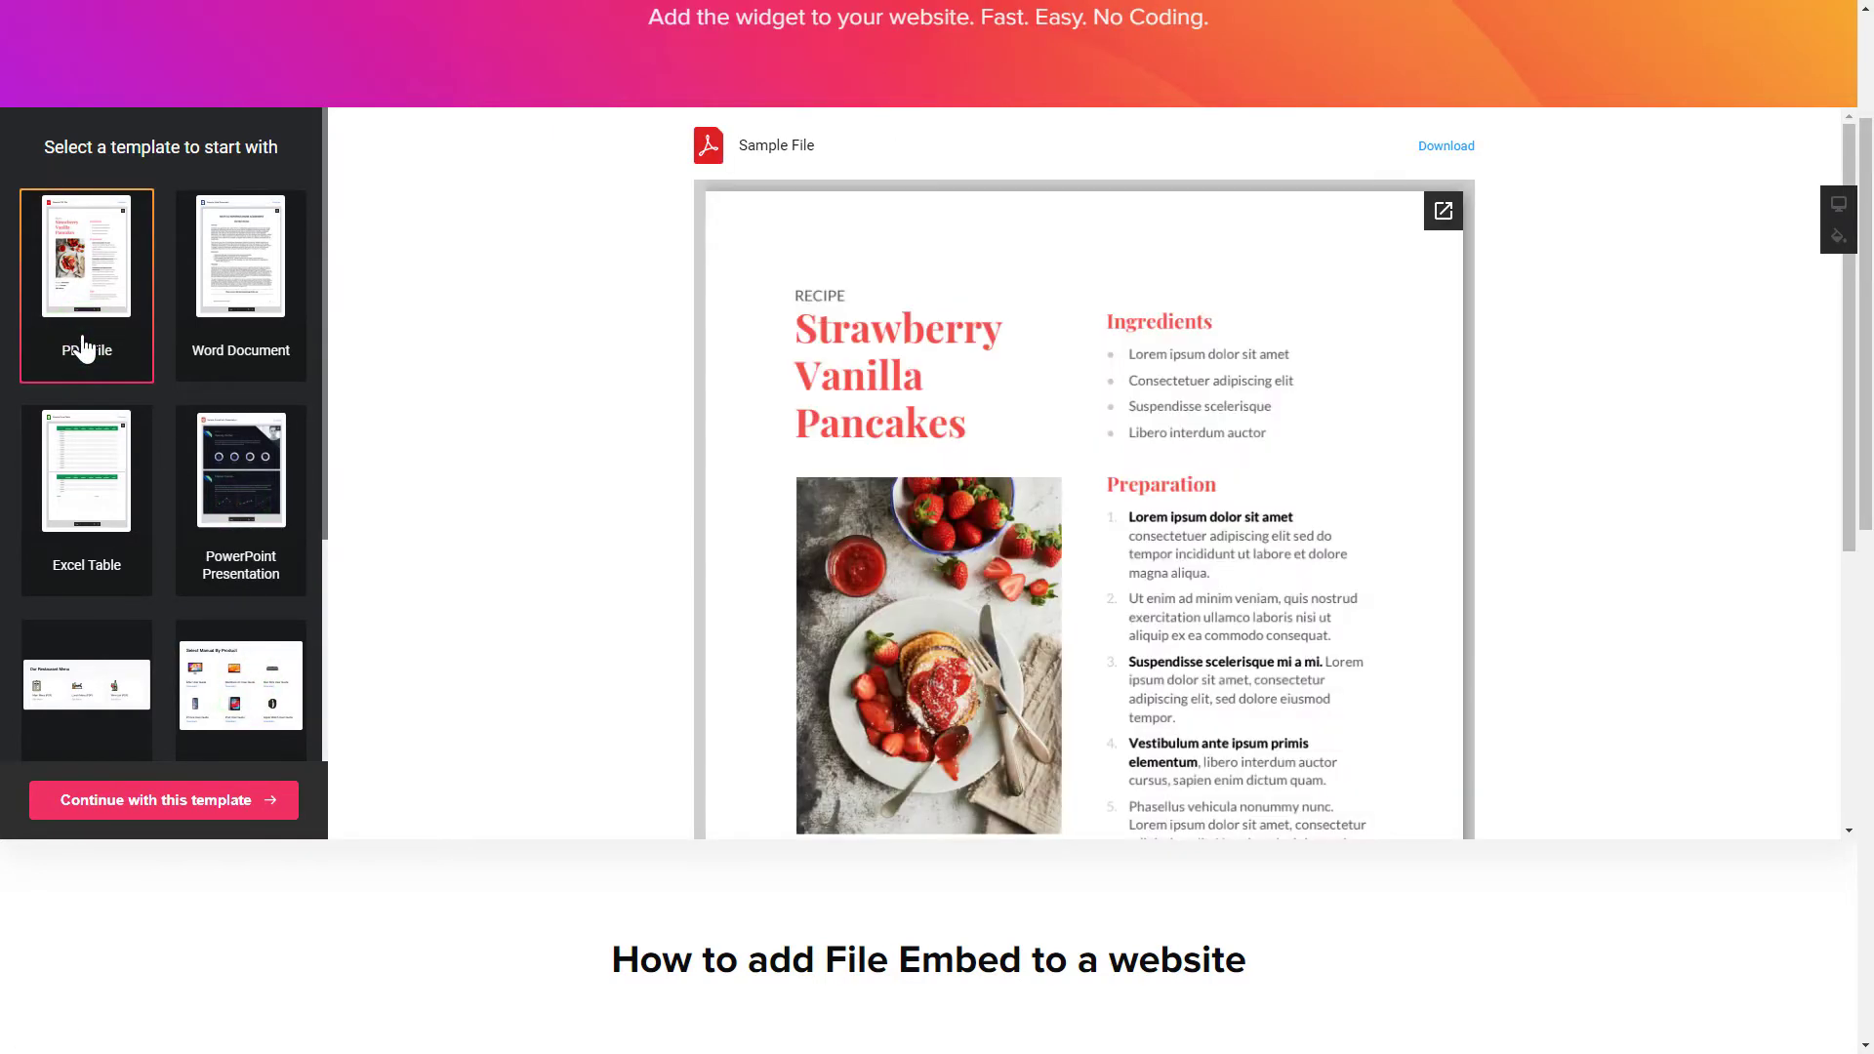
- Continue with the PDF template and inspect Sample File's file manager without changing it
left_click(157, 803)
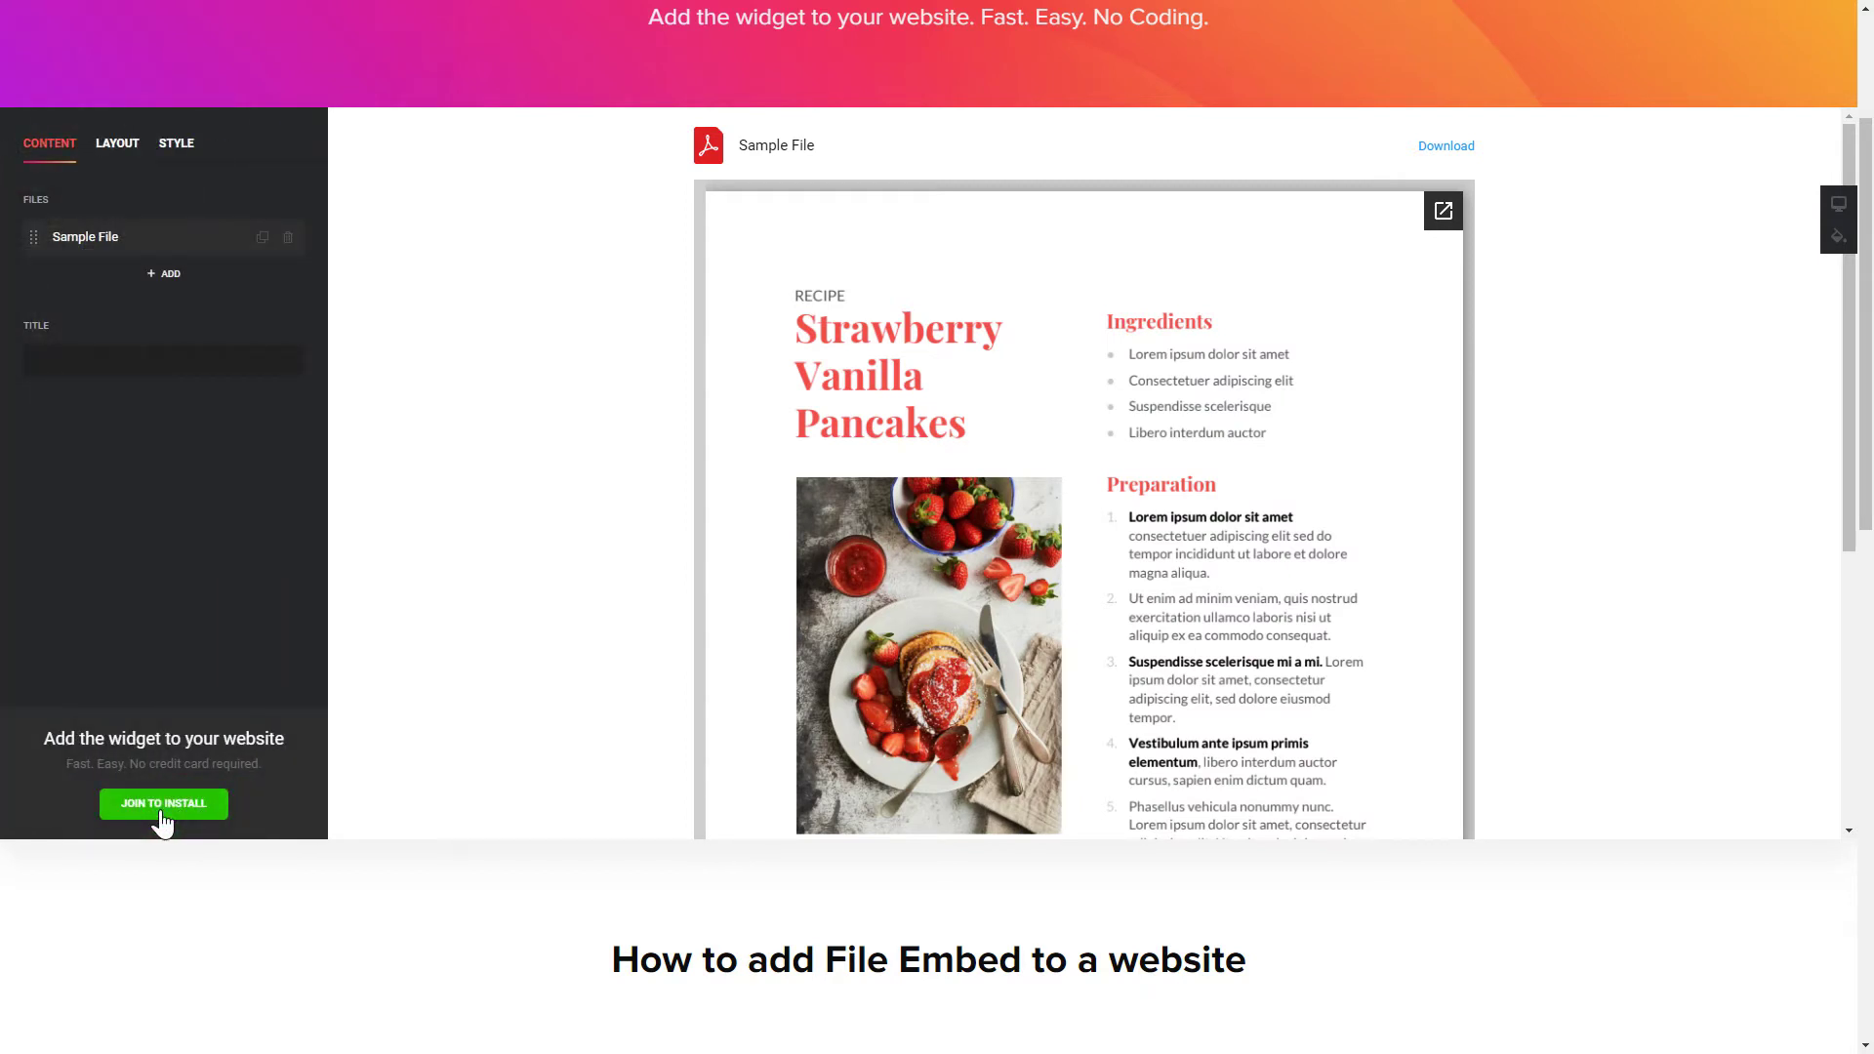
left_click(220, 242)
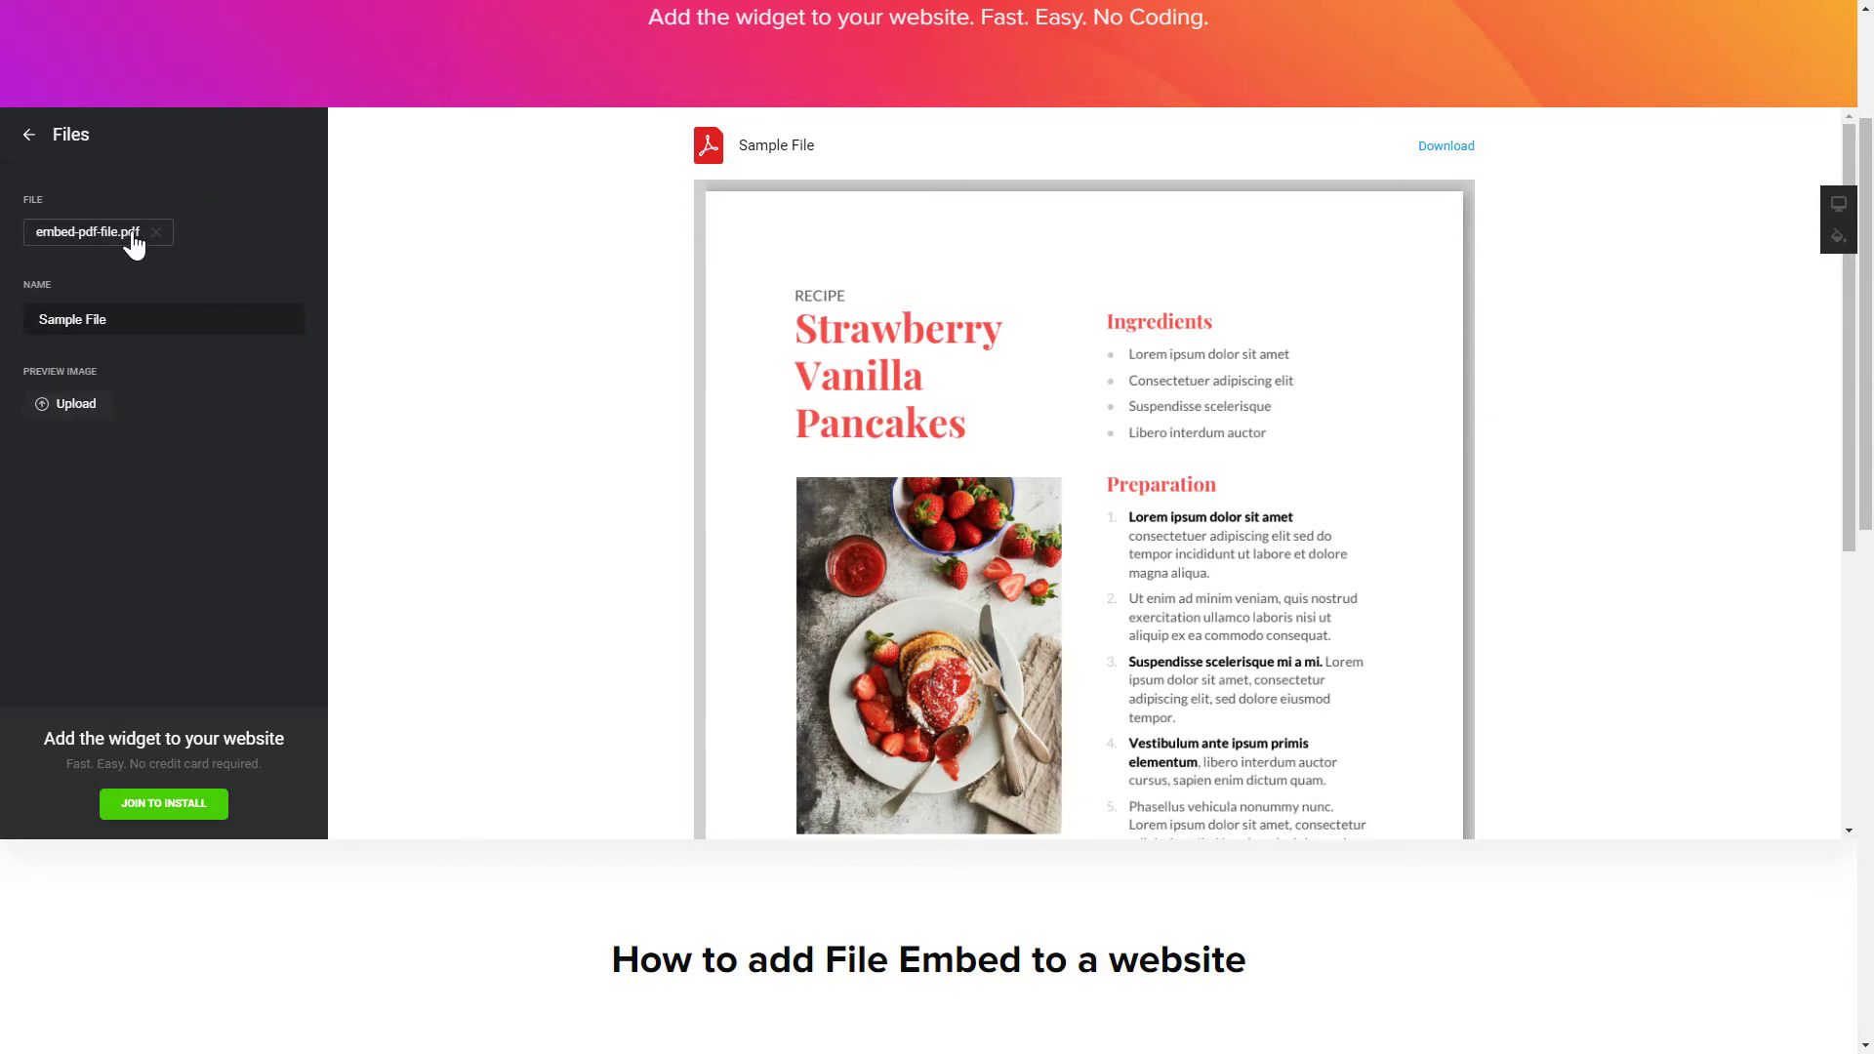
left_click(118, 237)
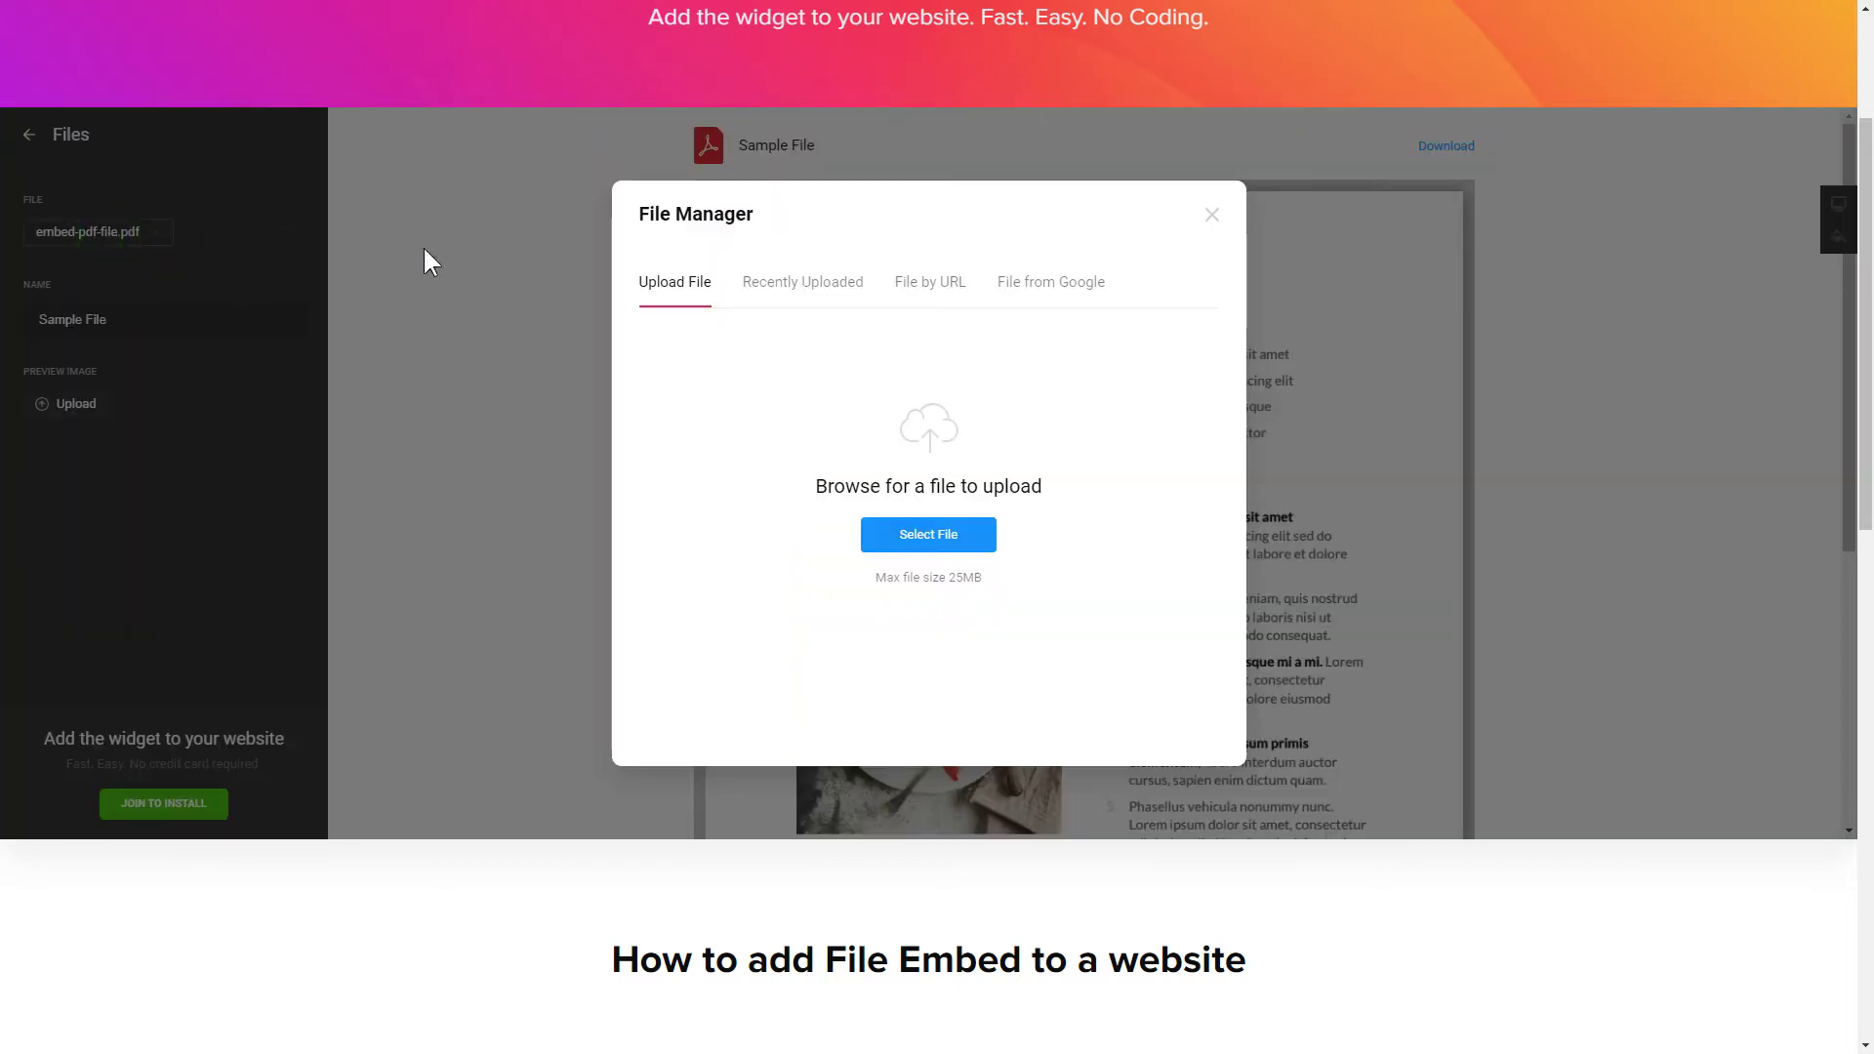
left_click(1212, 214)
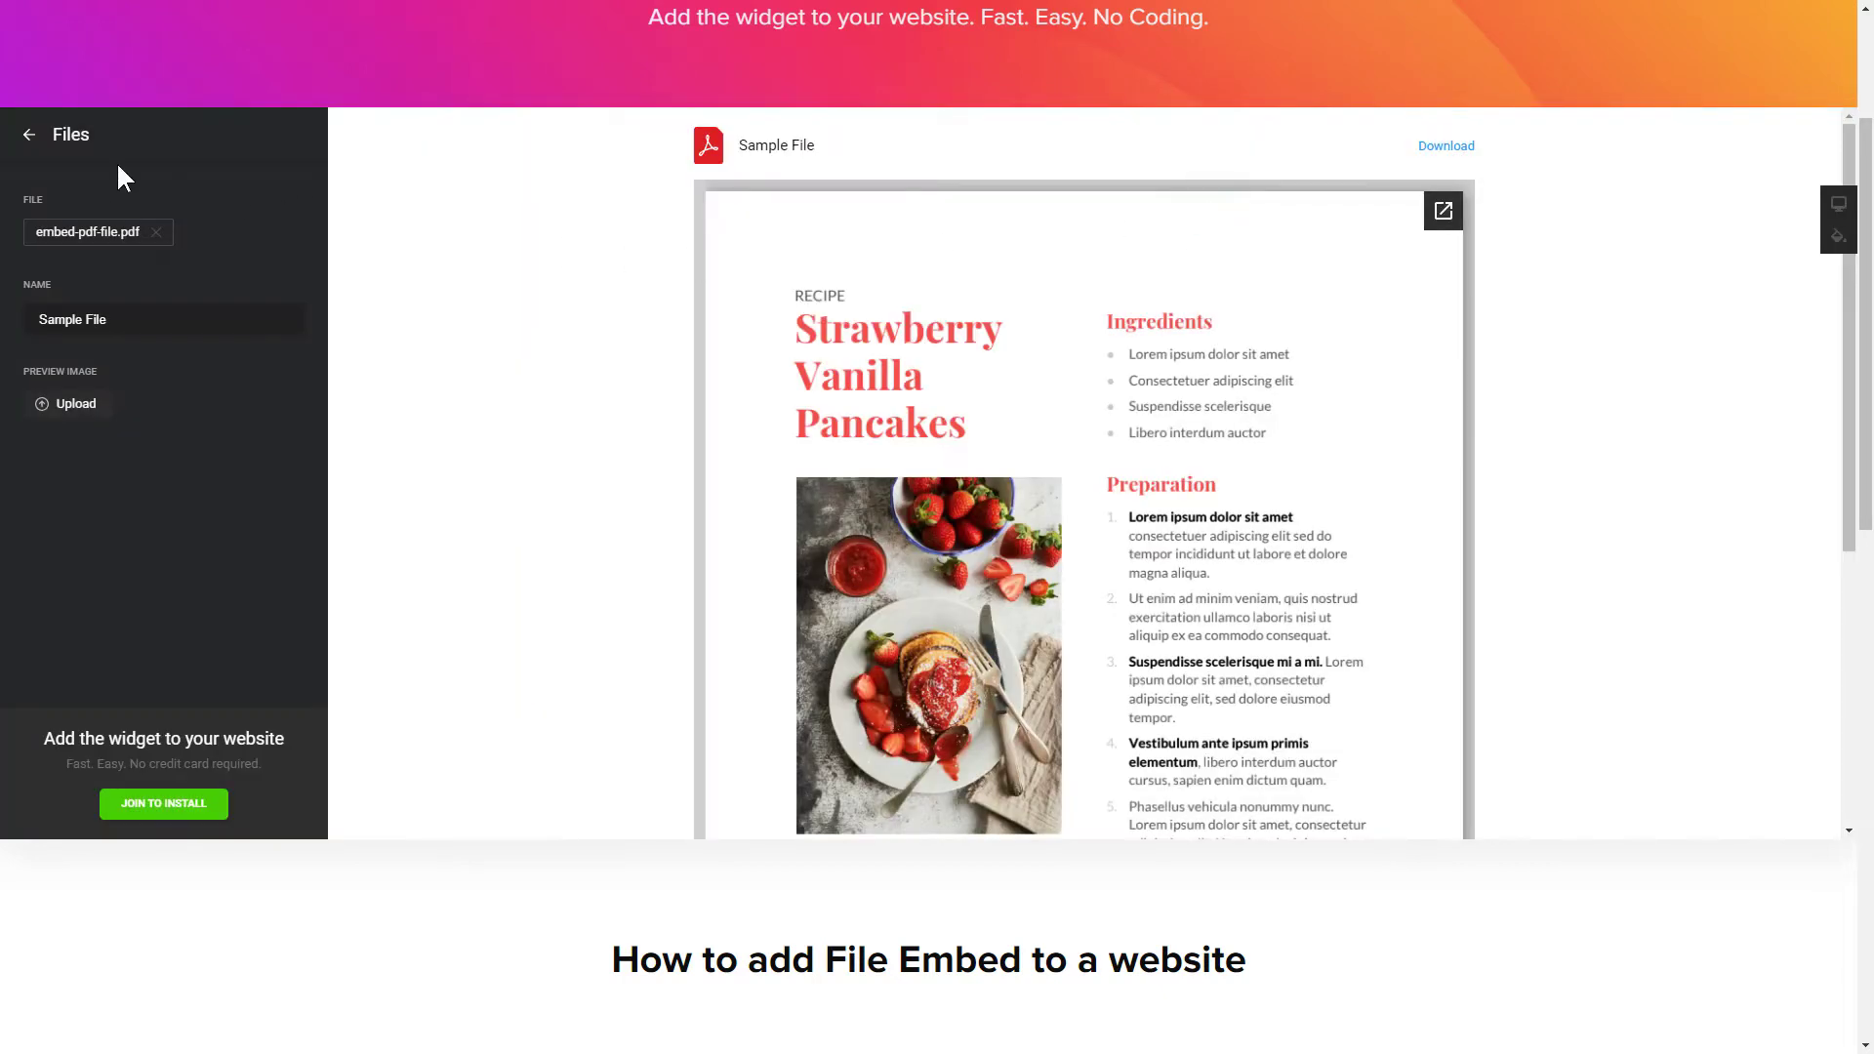
left_click(27, 133)
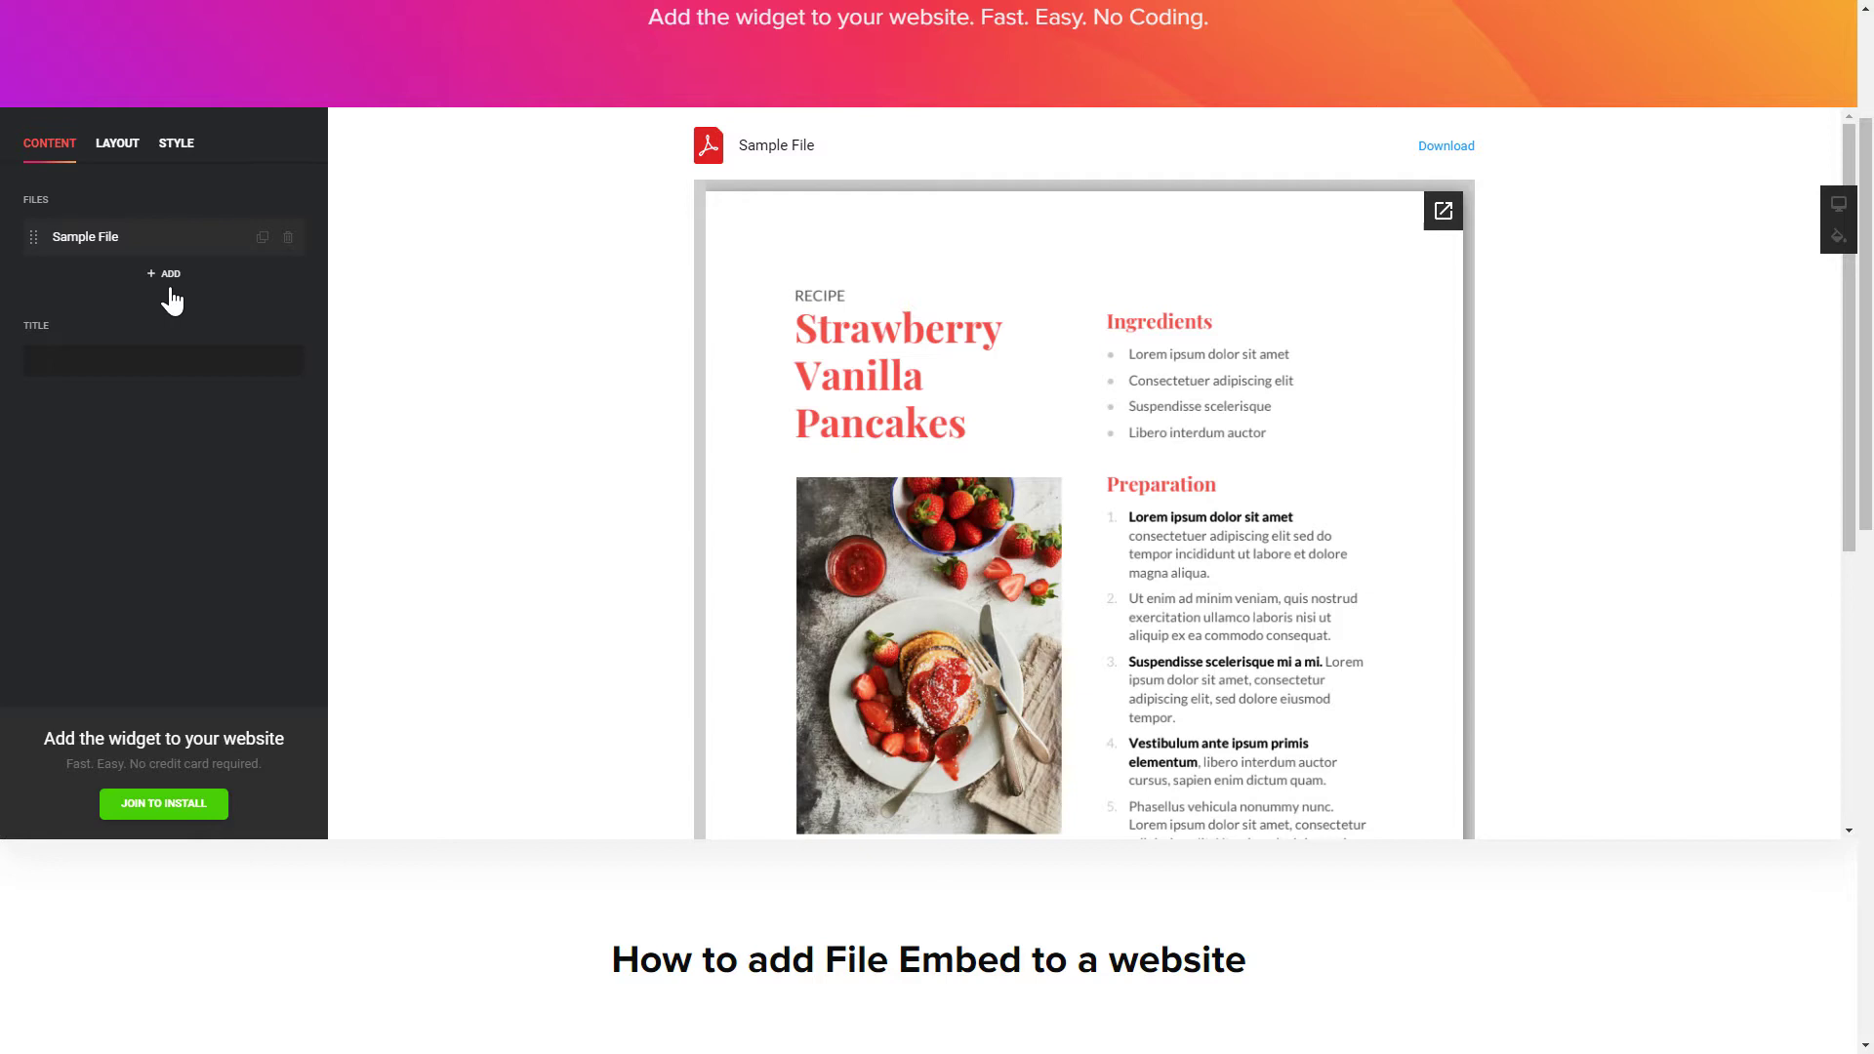
- Browse the widget's Layout and Style options, then return to Content
left_click(115, 175)
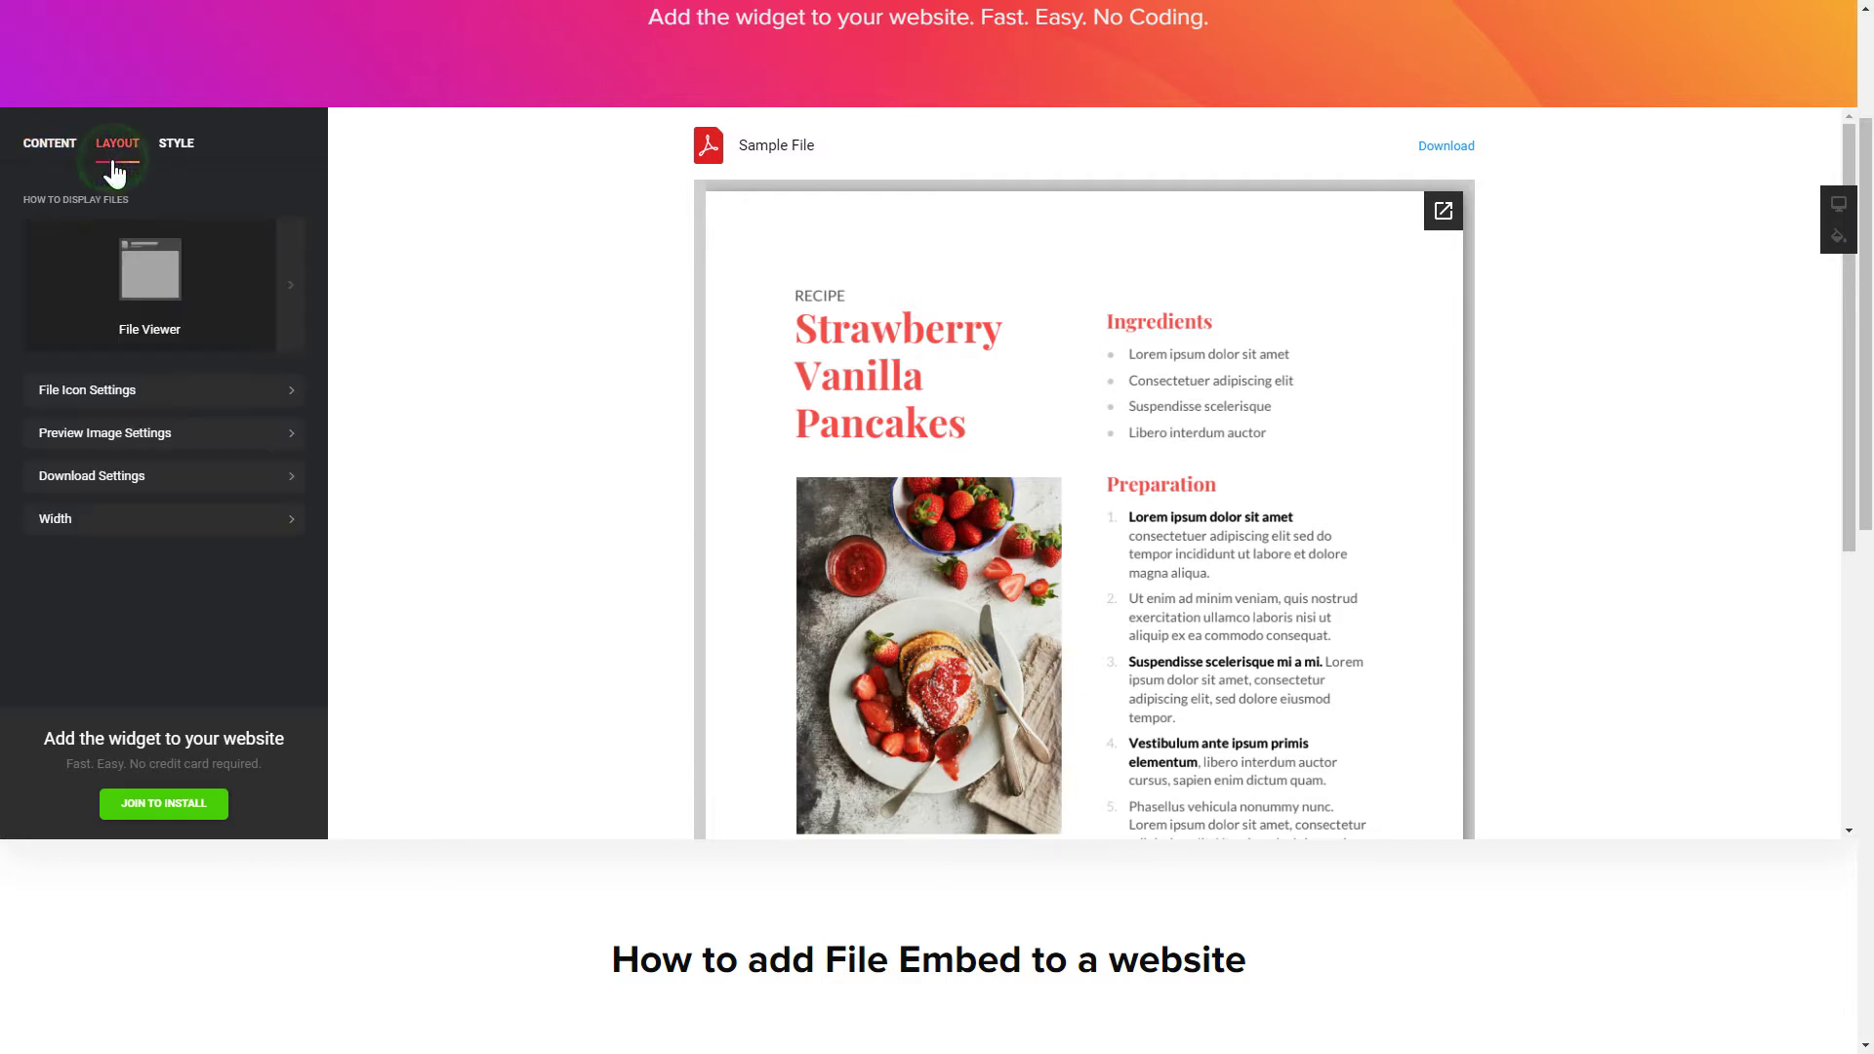
left_click(174, 173)
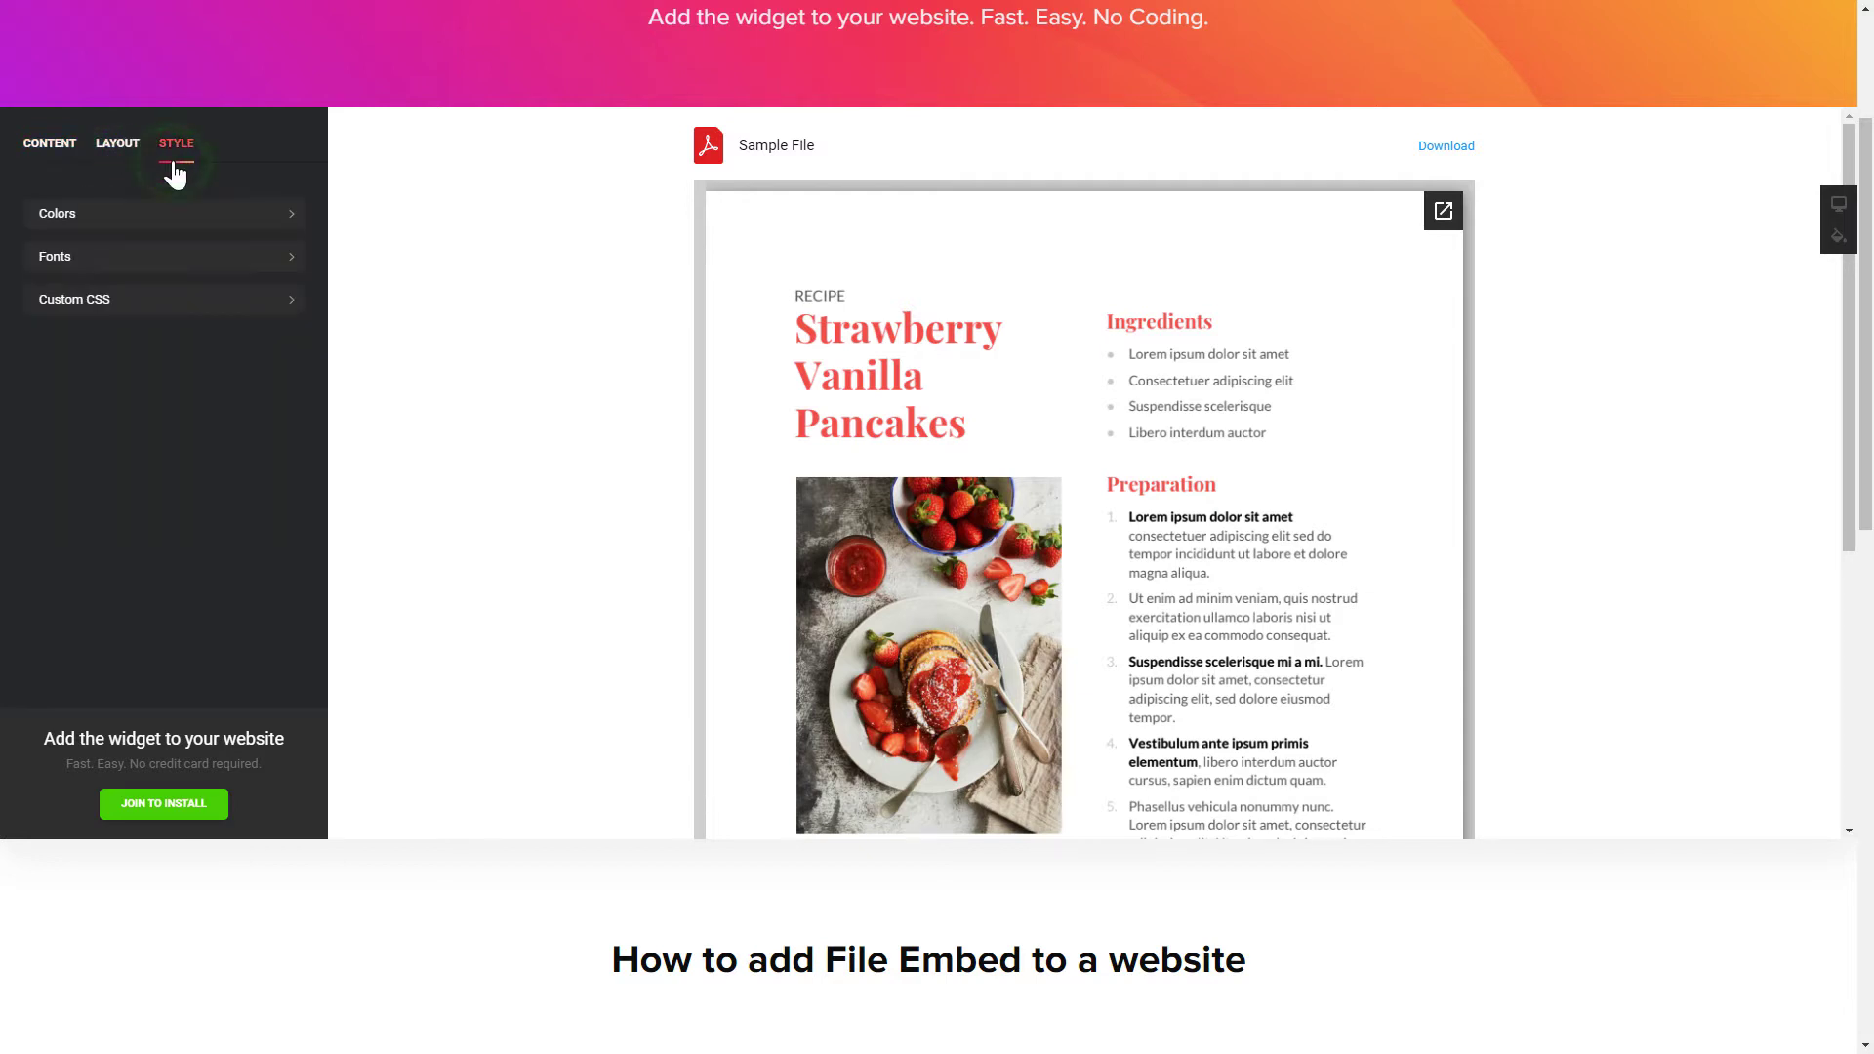
left_click(52, 174)
- Sign up for an Elfsight account with an email and password via Join to Install
left_click(165, 820)
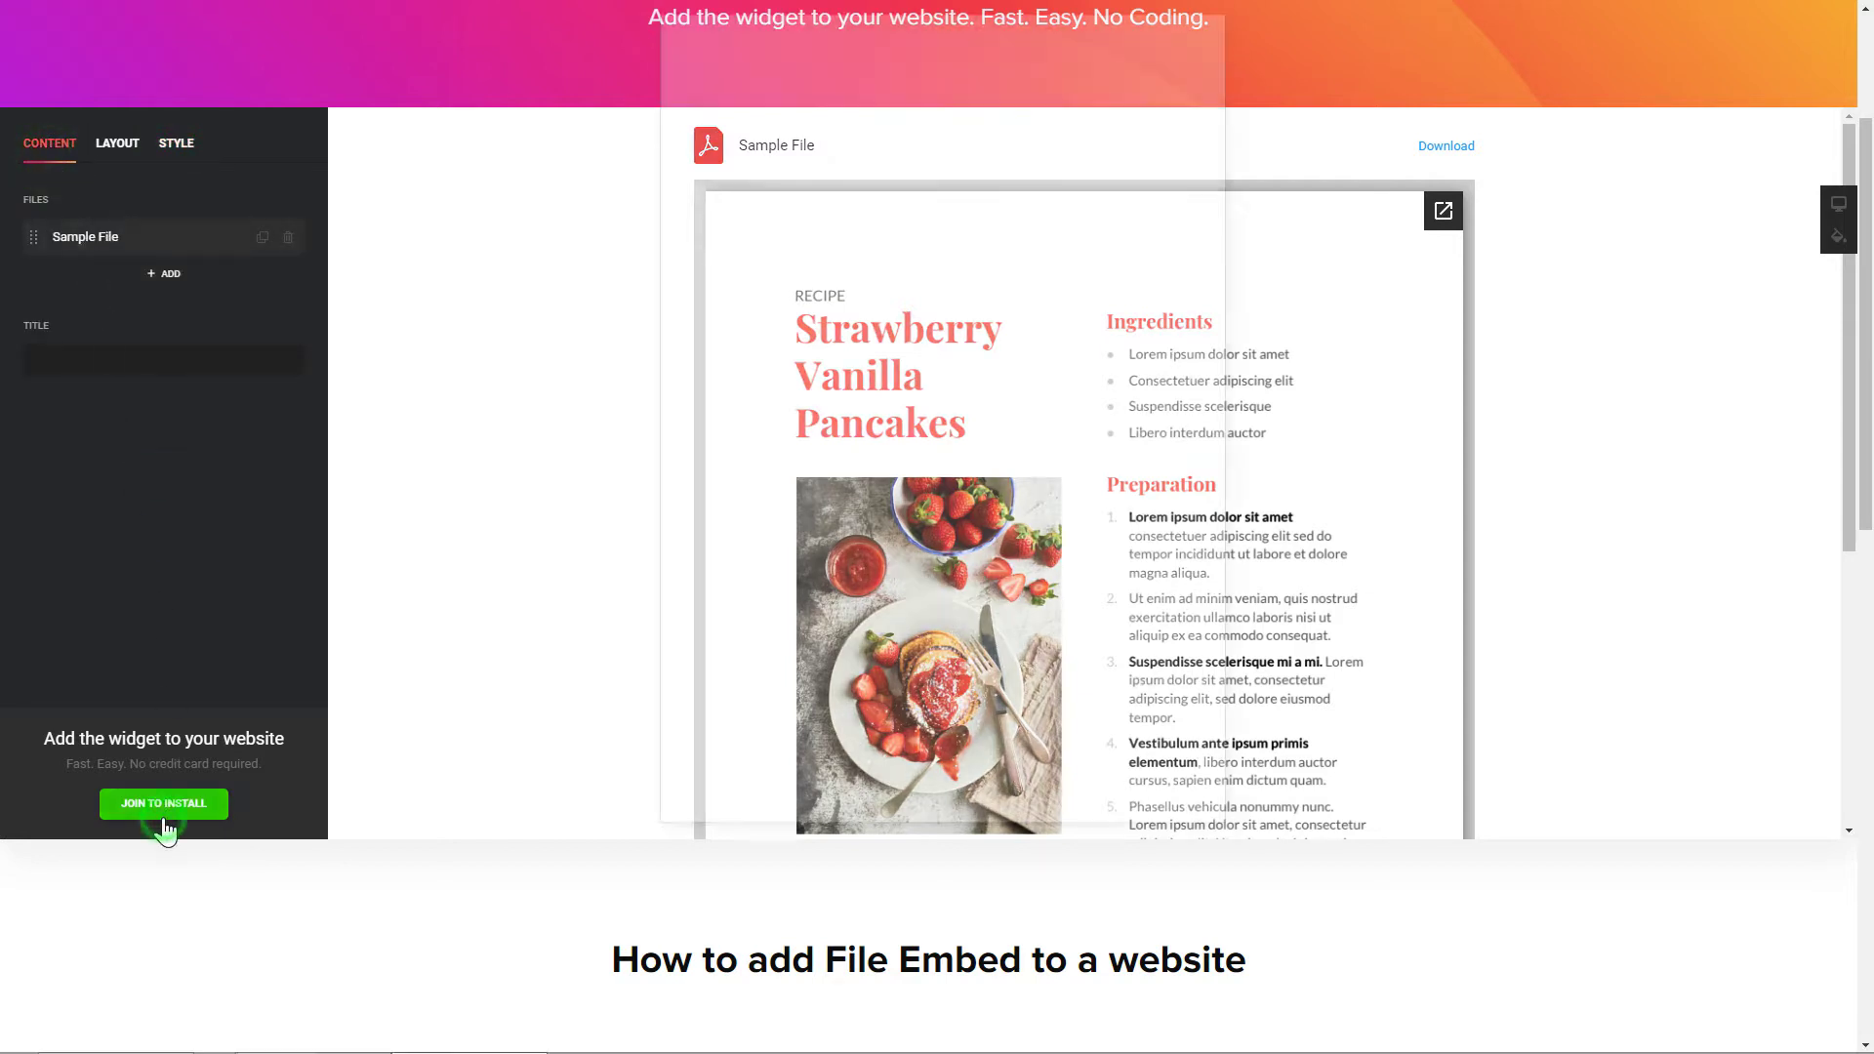
left_click(1090, 317)
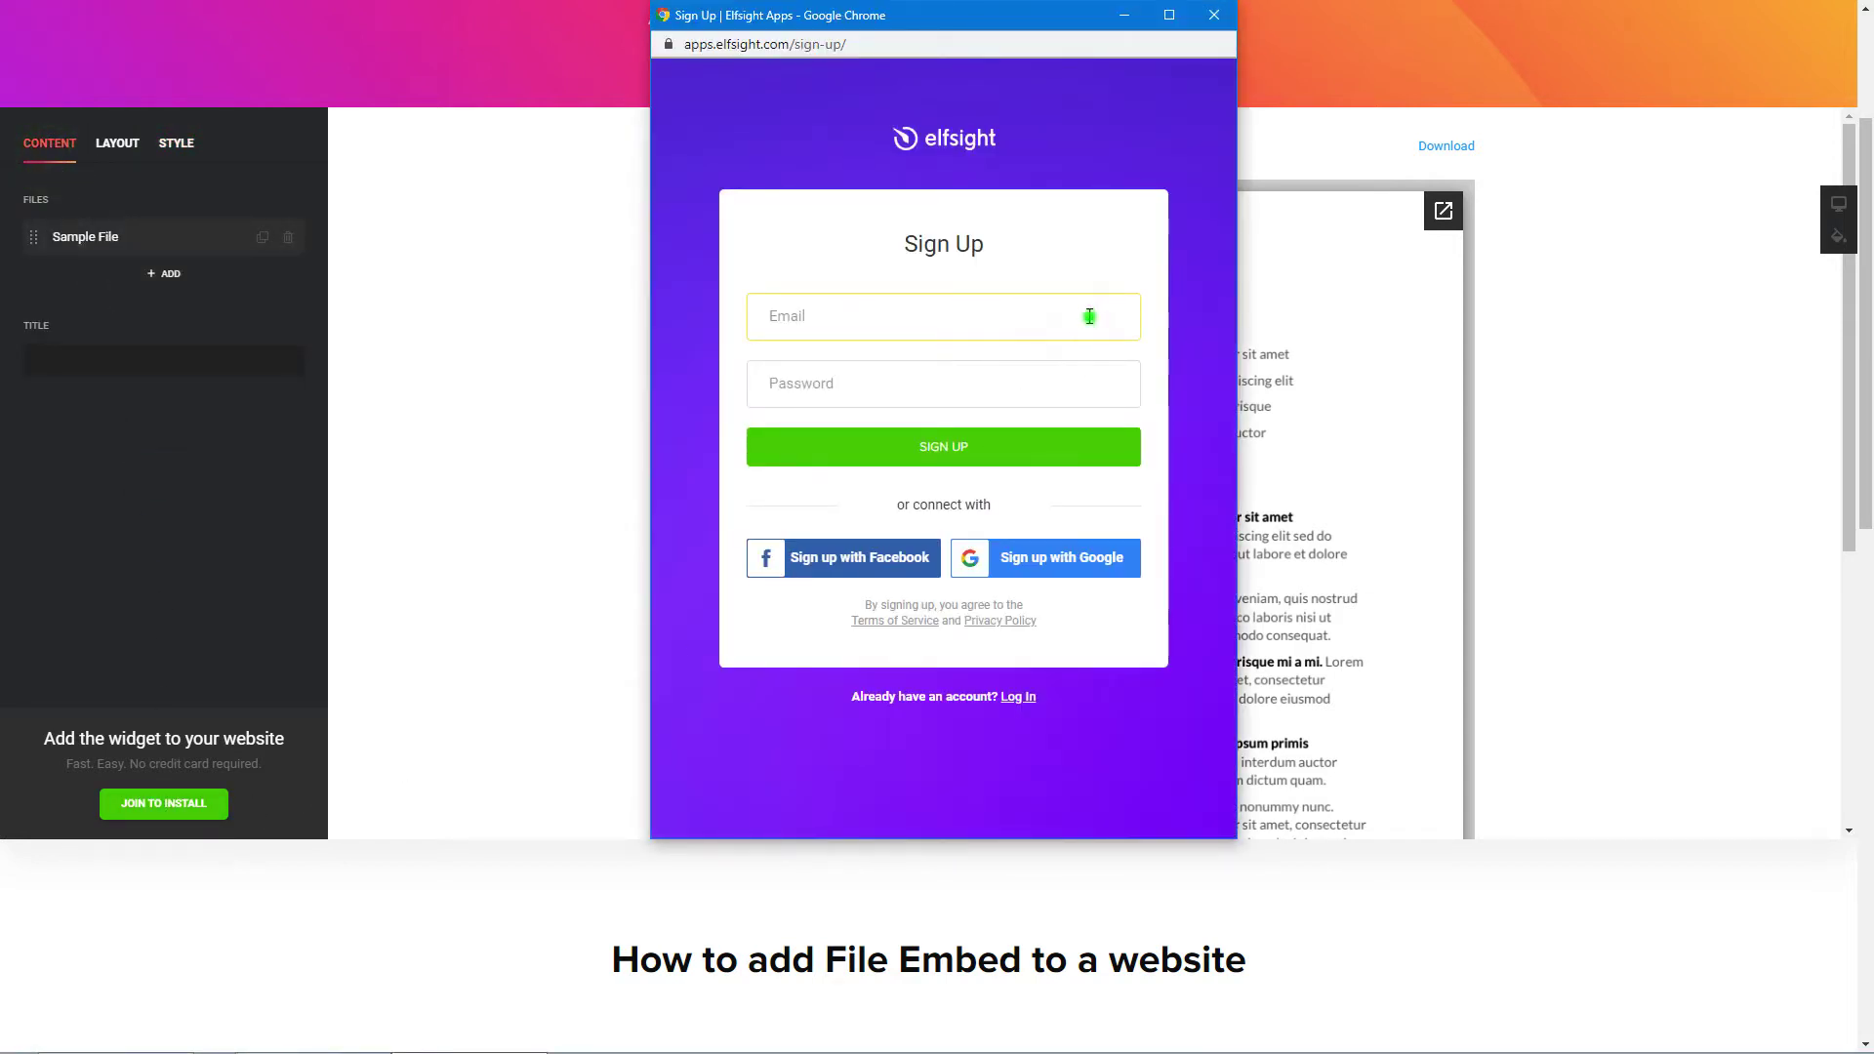
type("example")
left_click(1082, 385)
type("•••••")
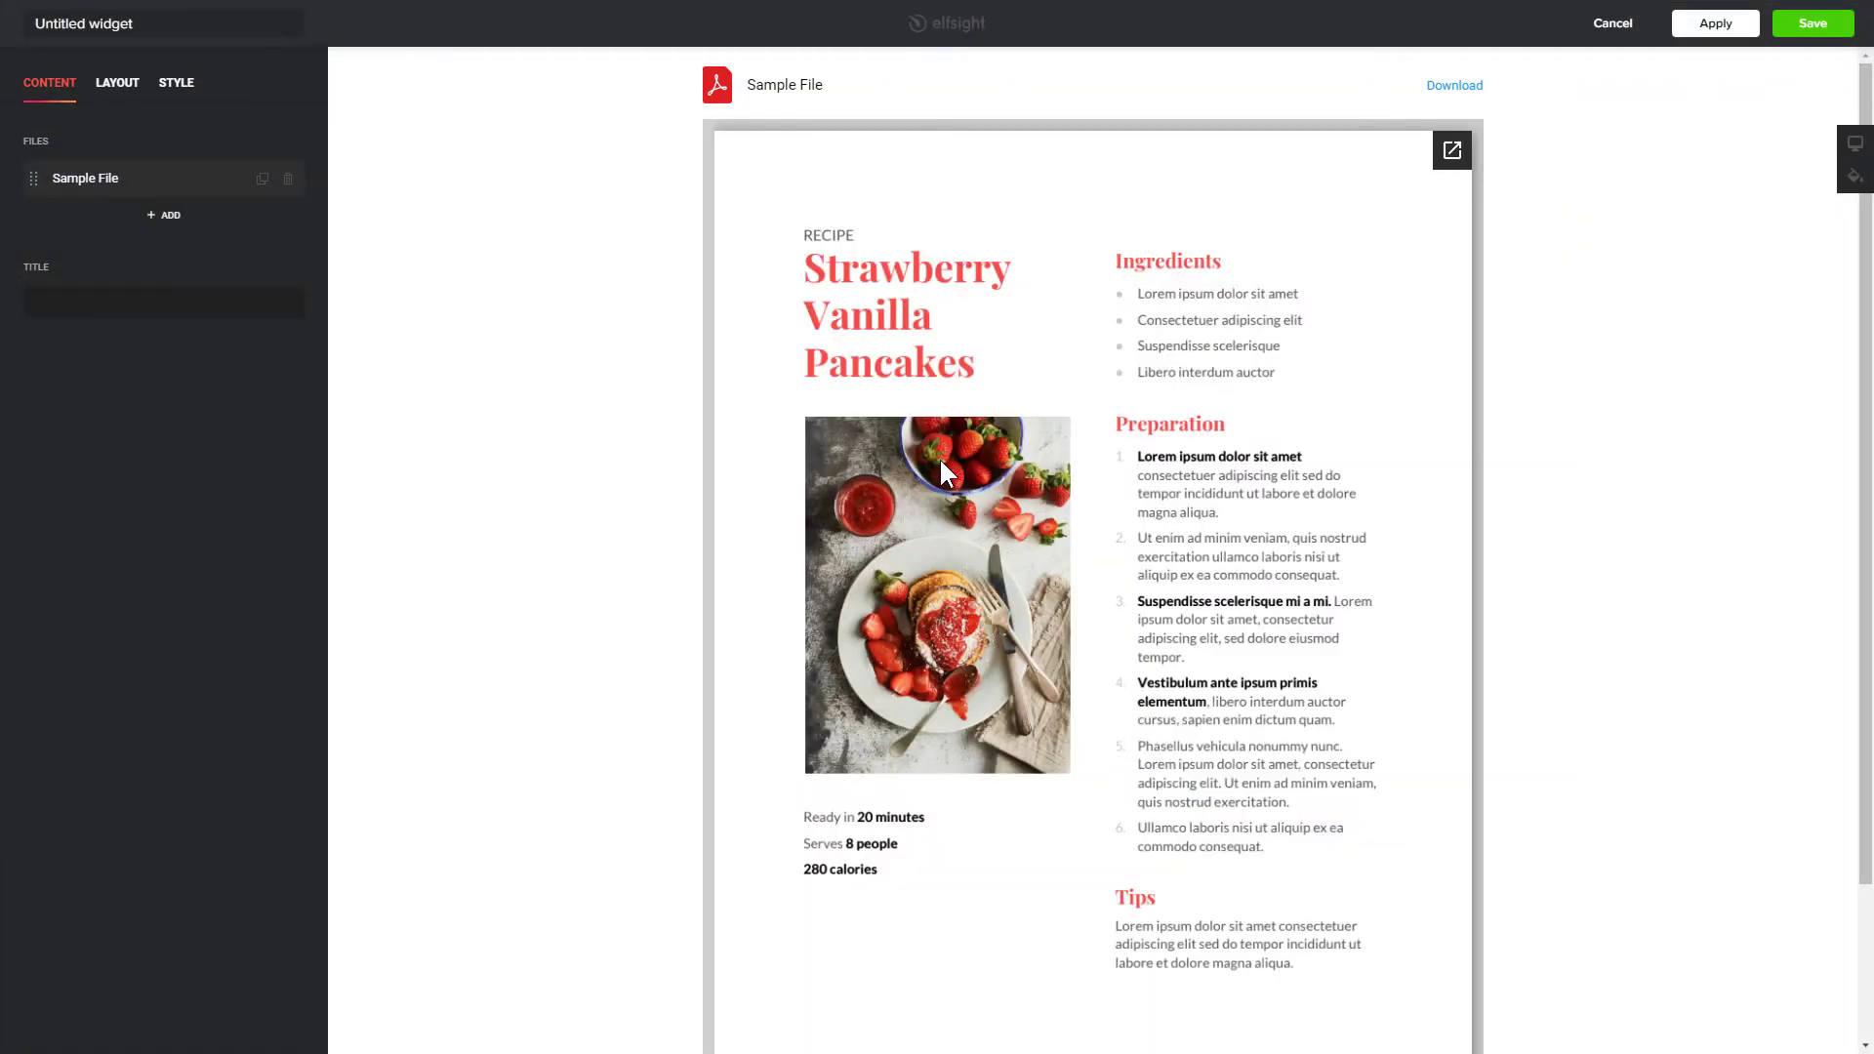
- Save the Untitled File Embed widget in the editor
left_click(1813, 27)
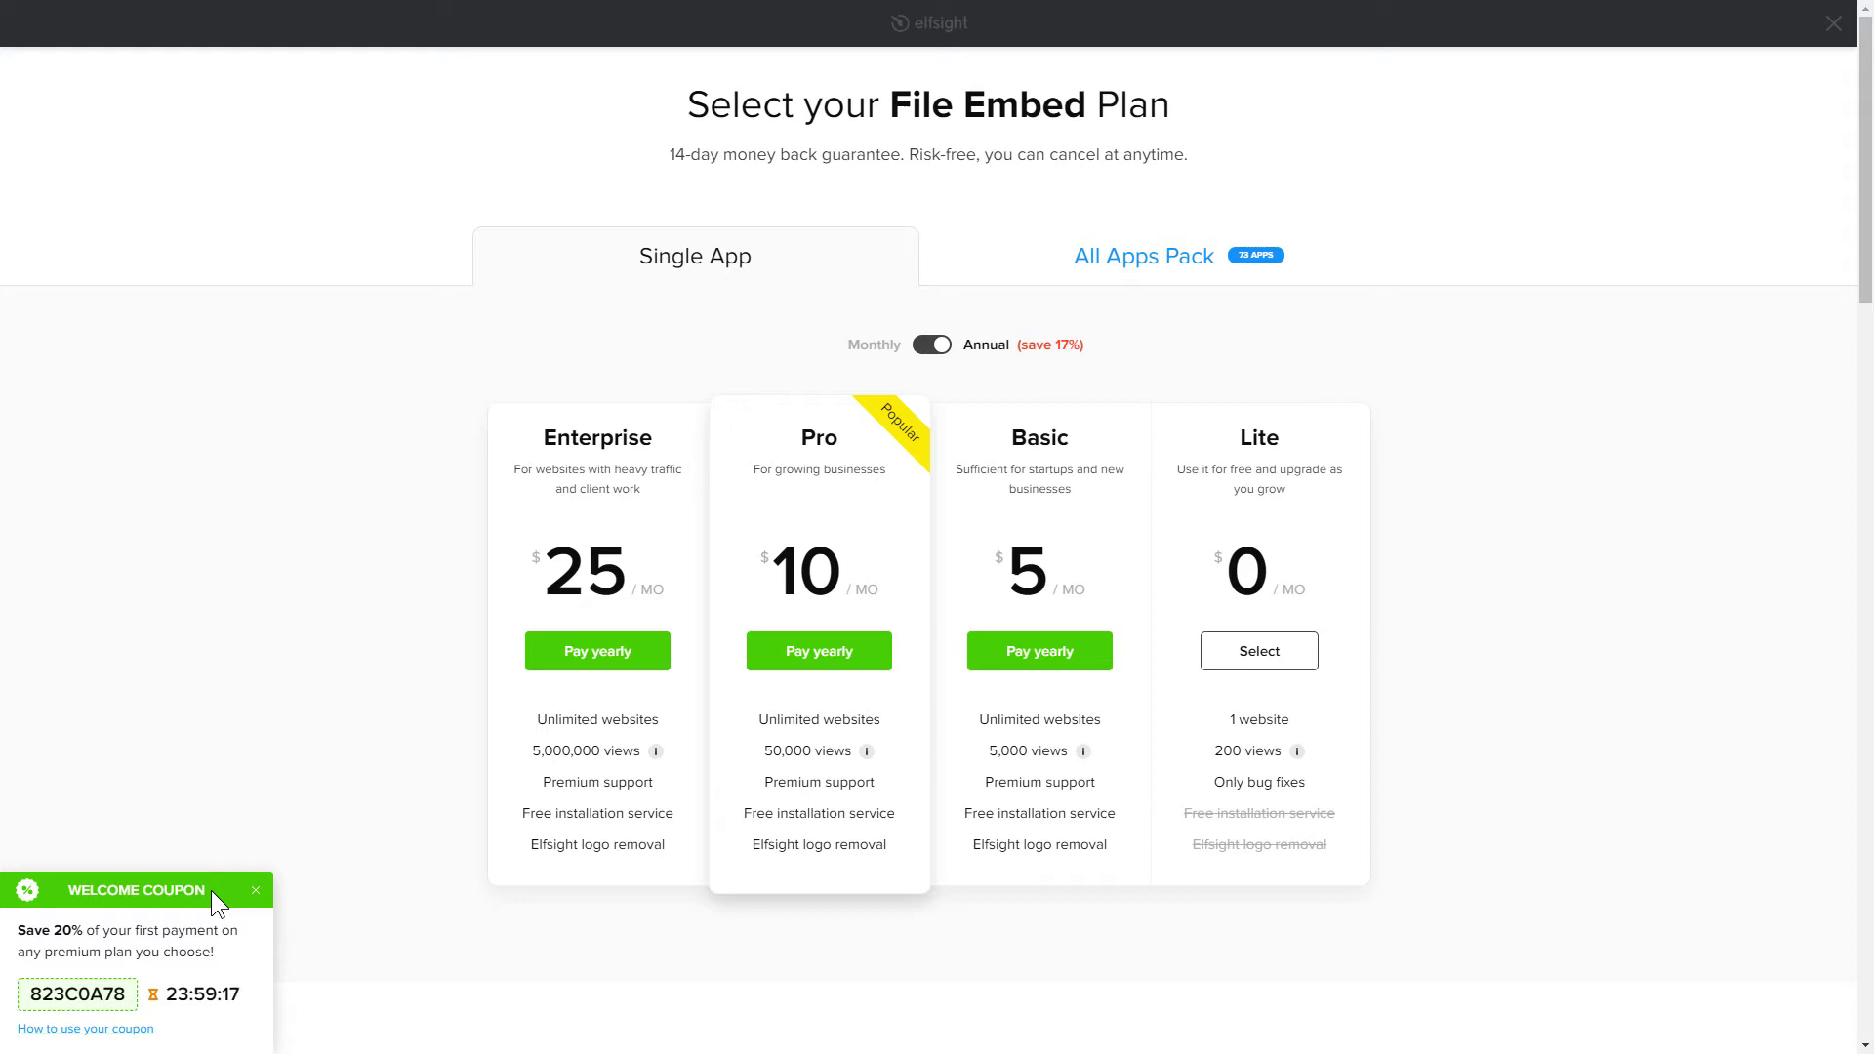
- Choose the free Lite plan, copy the embed code, and log in to BigCommerce
left_click(1258, 659)
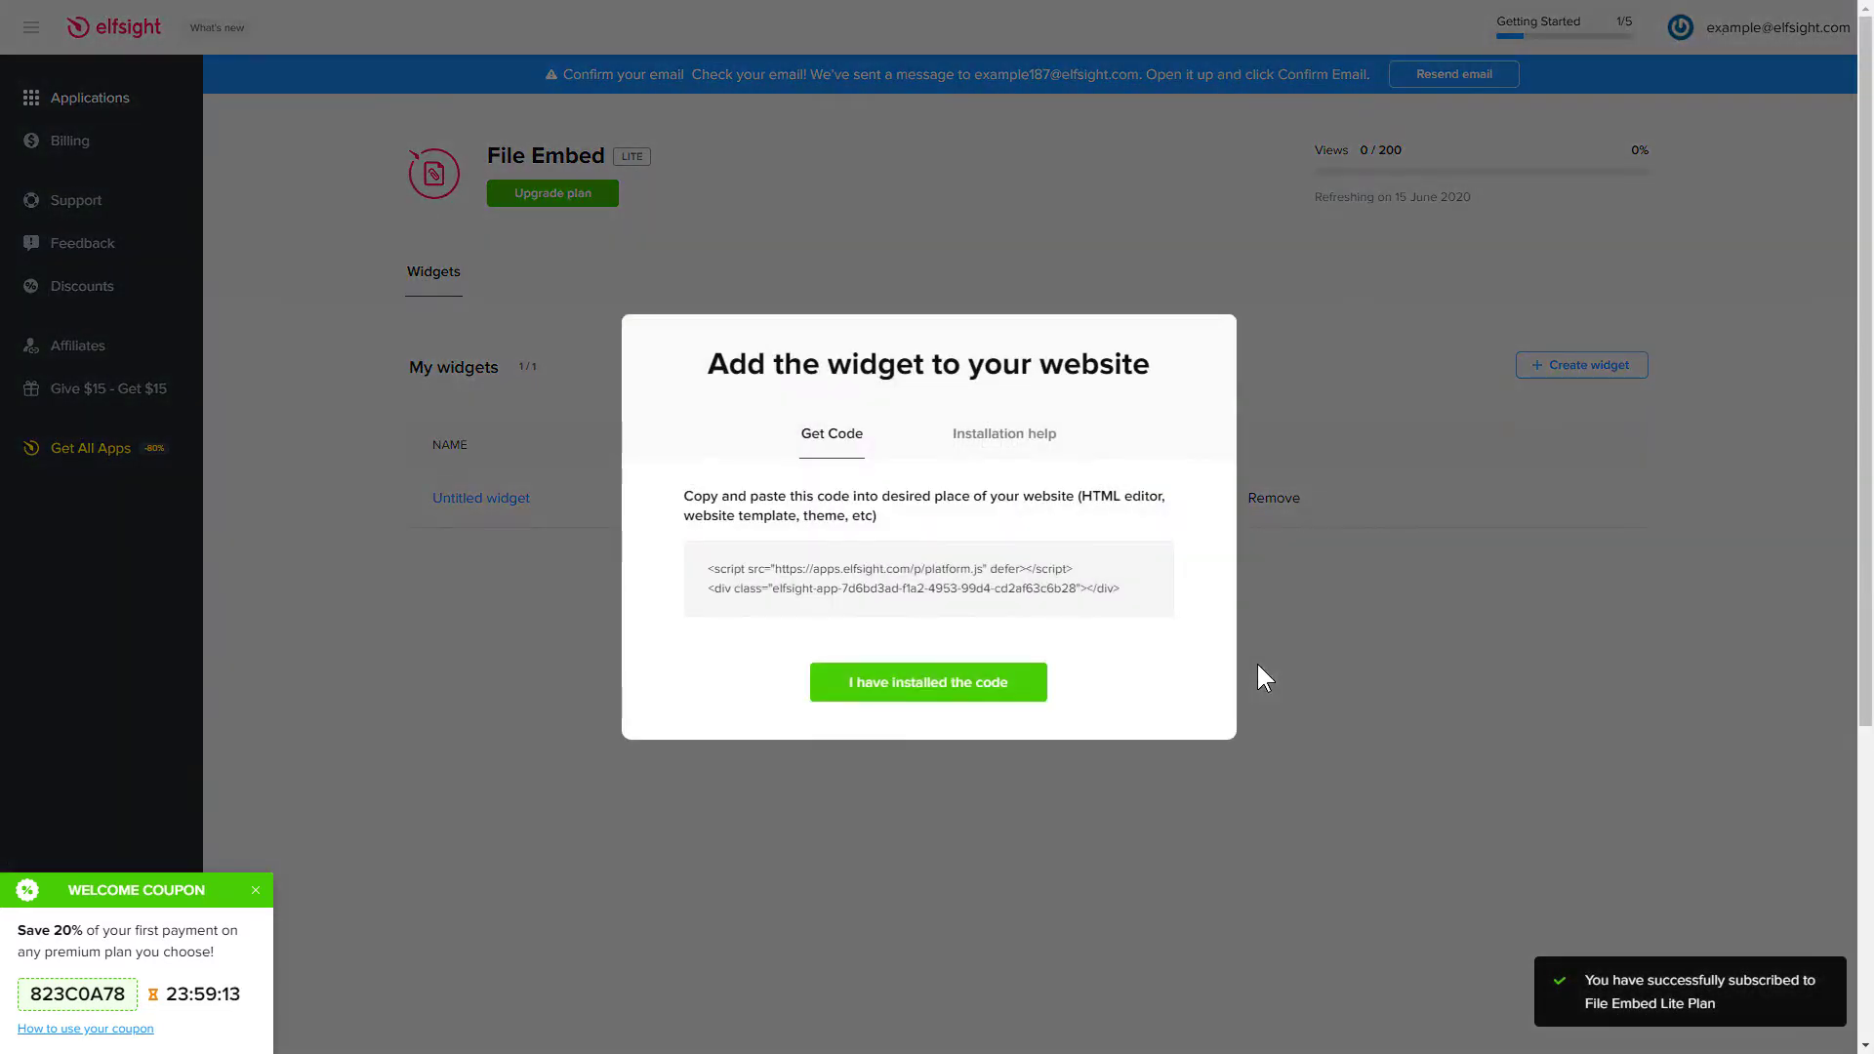
left_click(1139, 604)
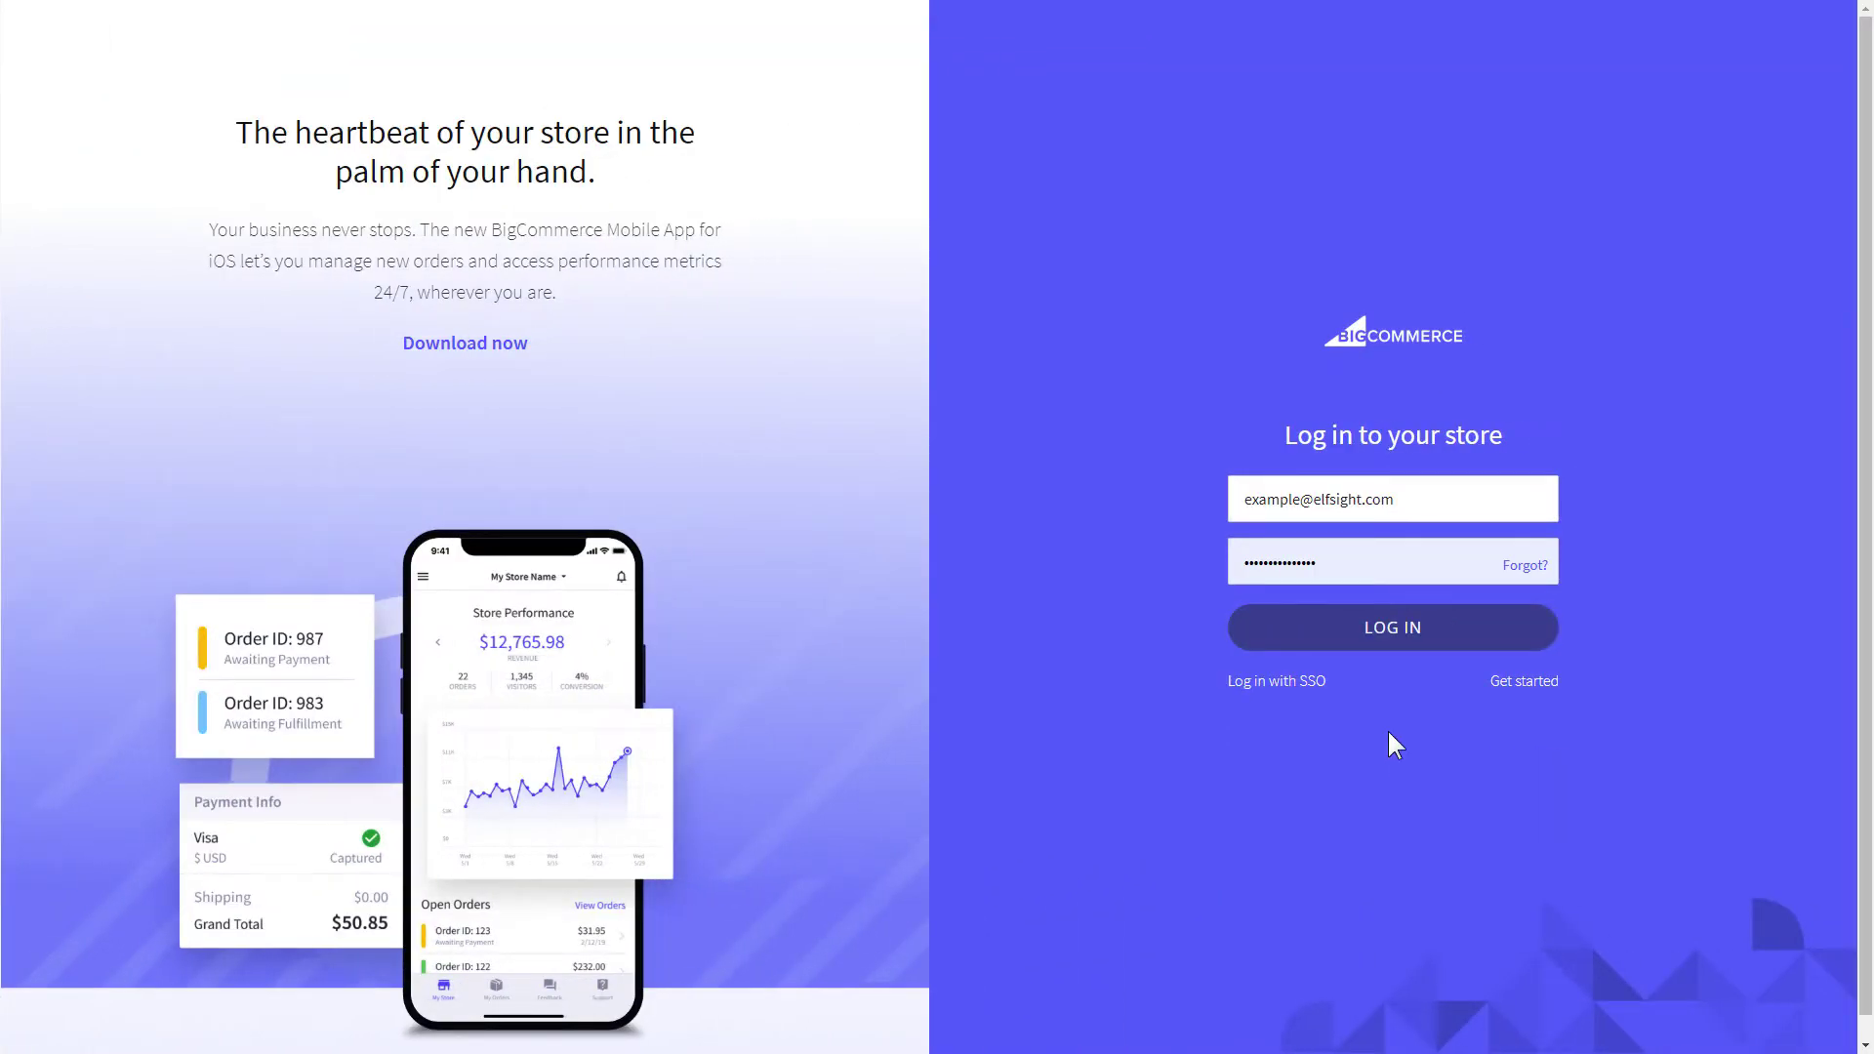
left_click(1393, 652)
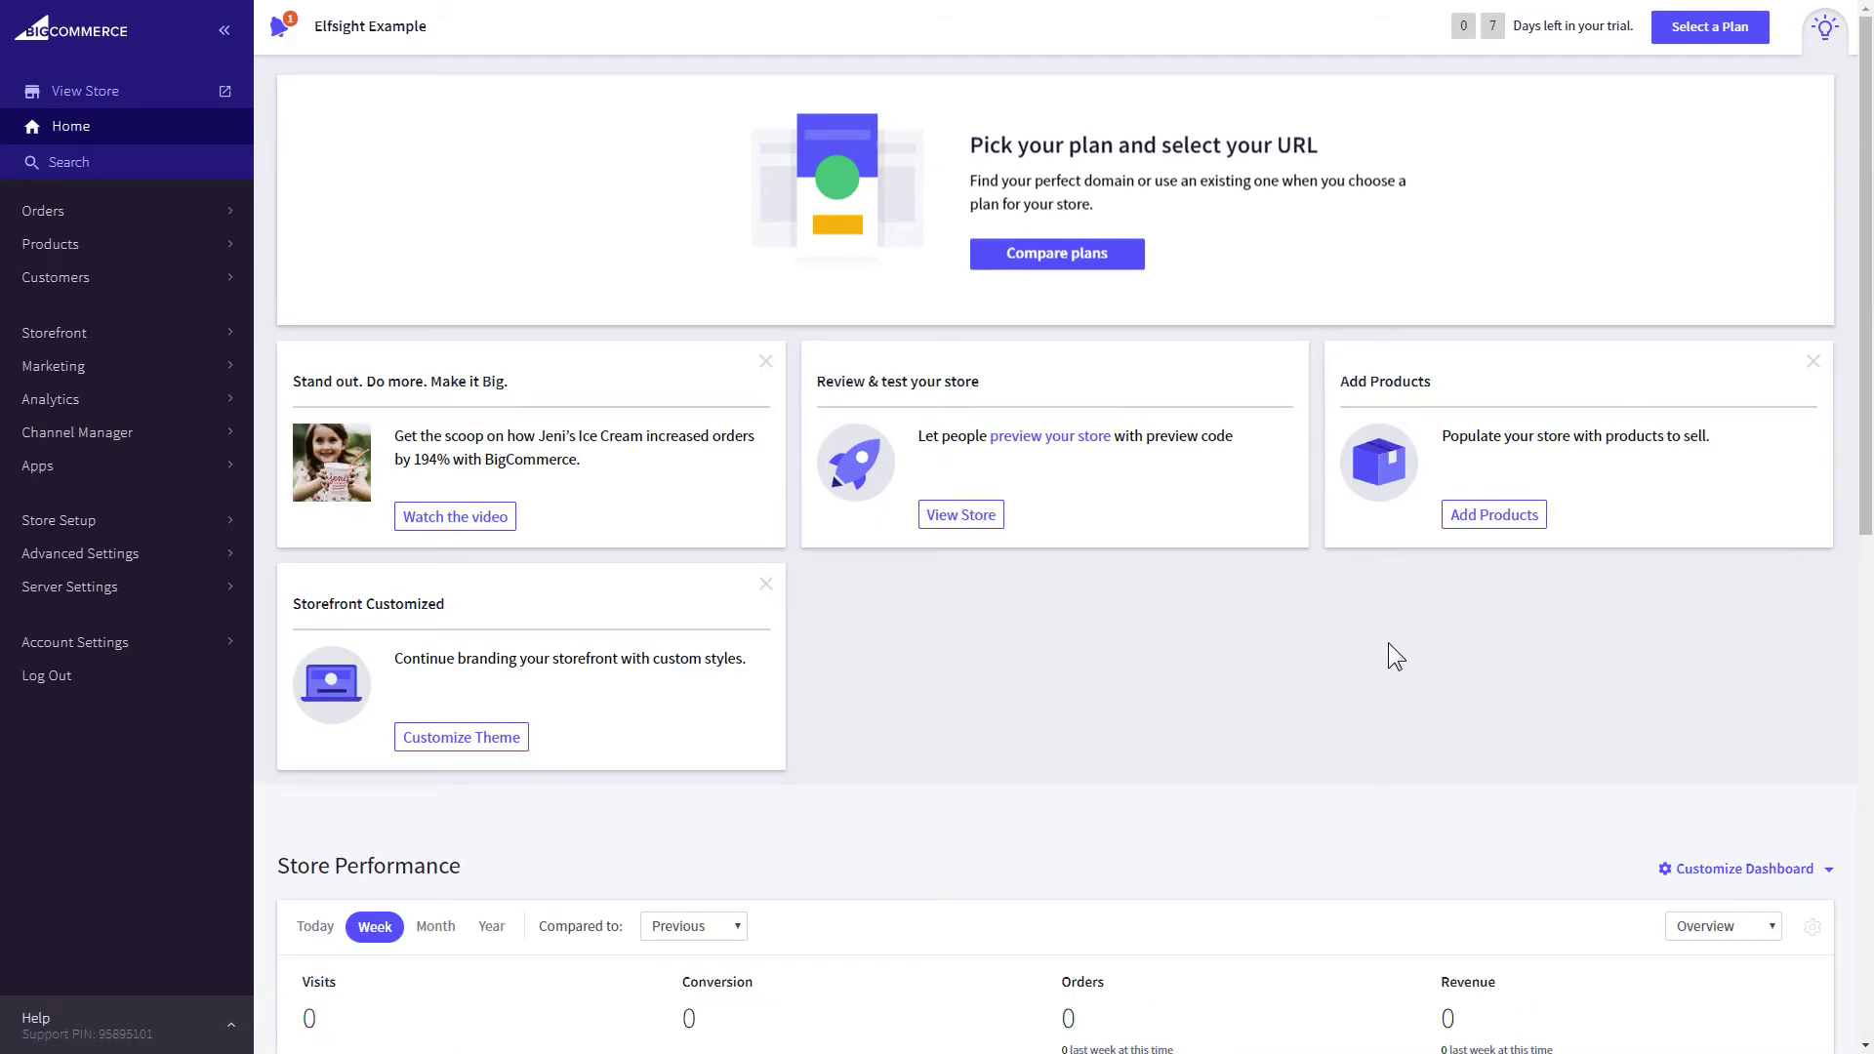
- Open the Homepage from Storefront Web Pages for editing
left_click(166, 337)
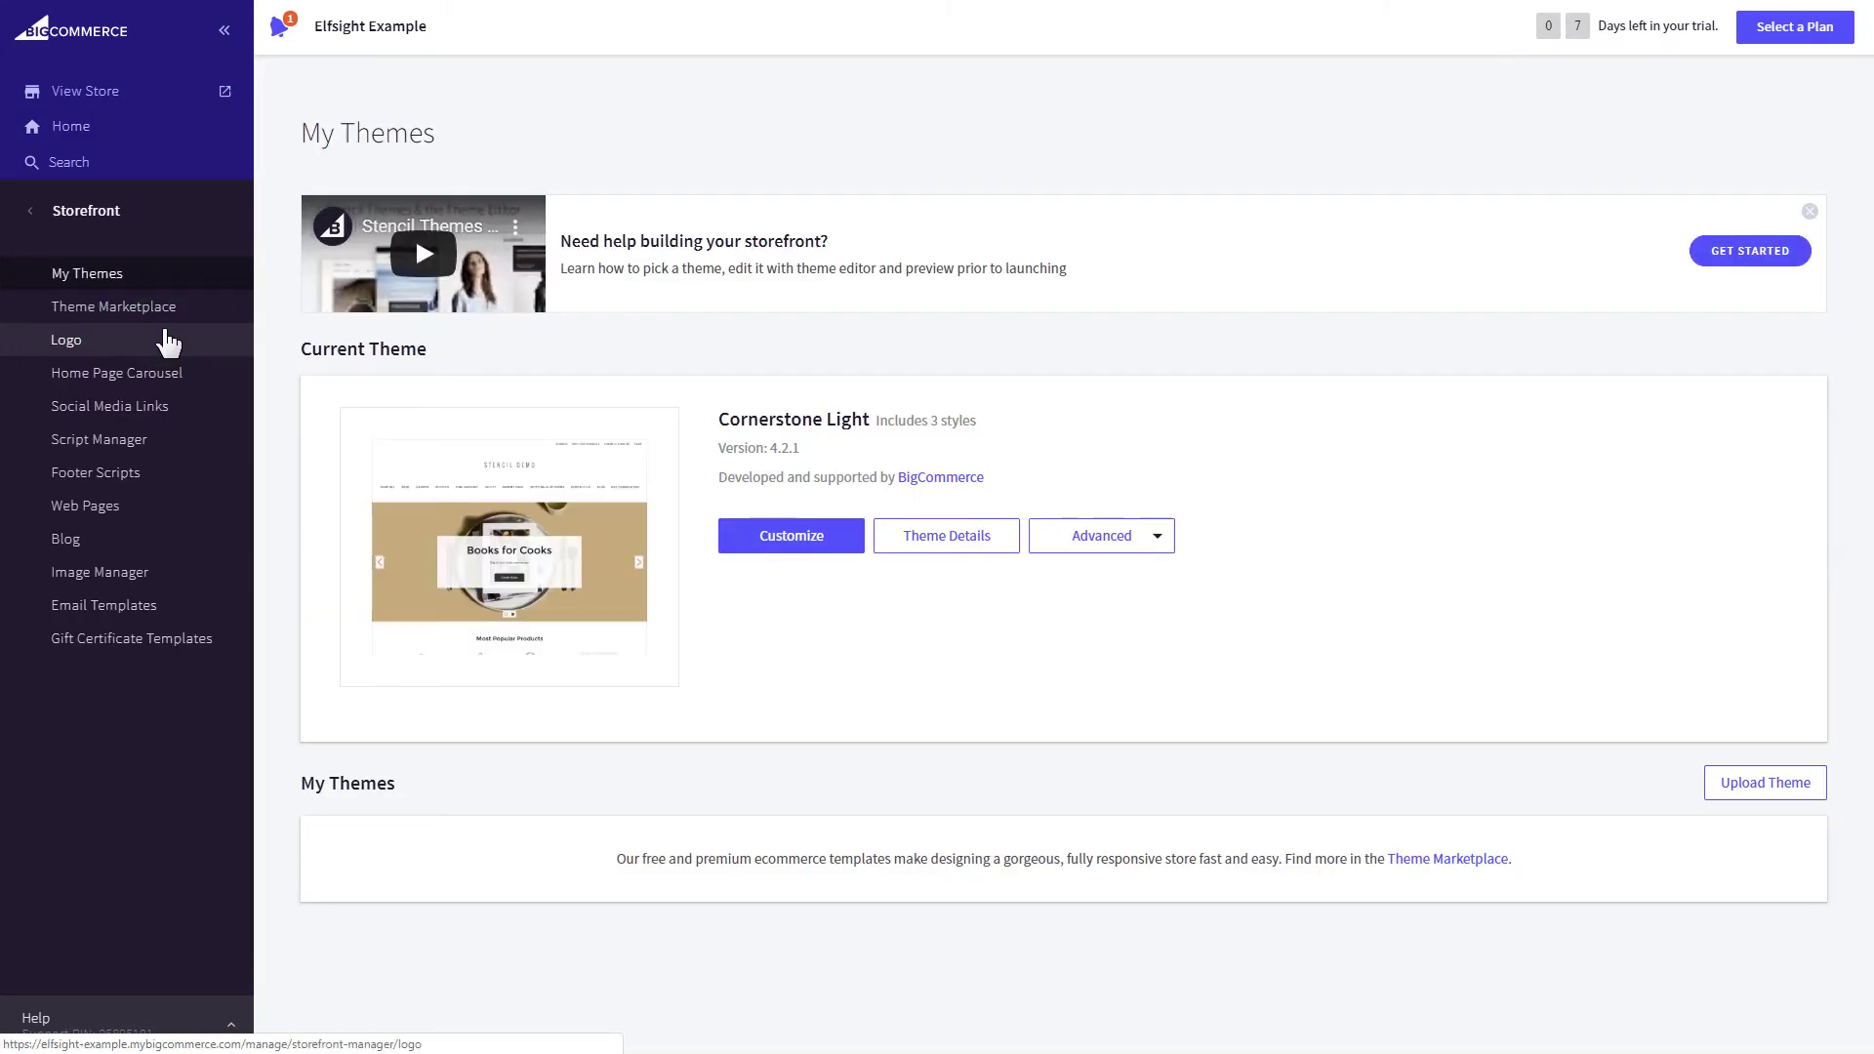
left_click(188, 514)
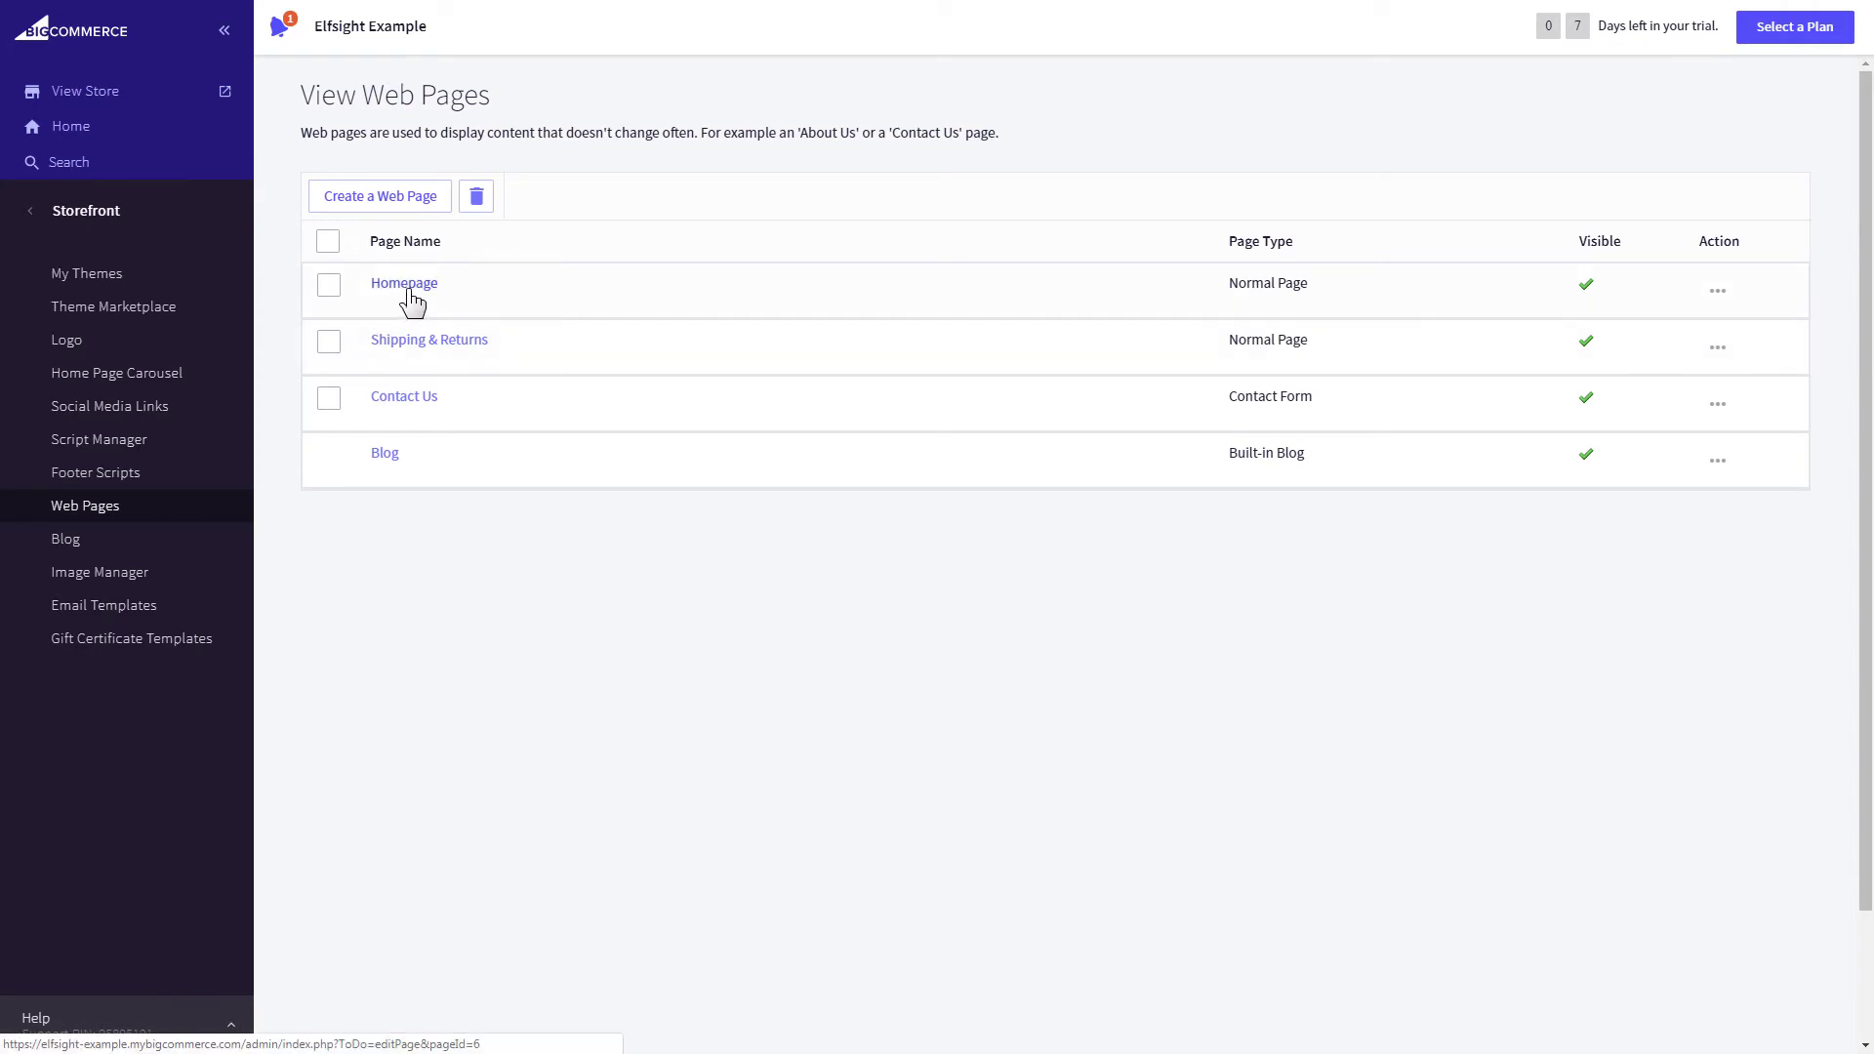
left_click(406, 287)
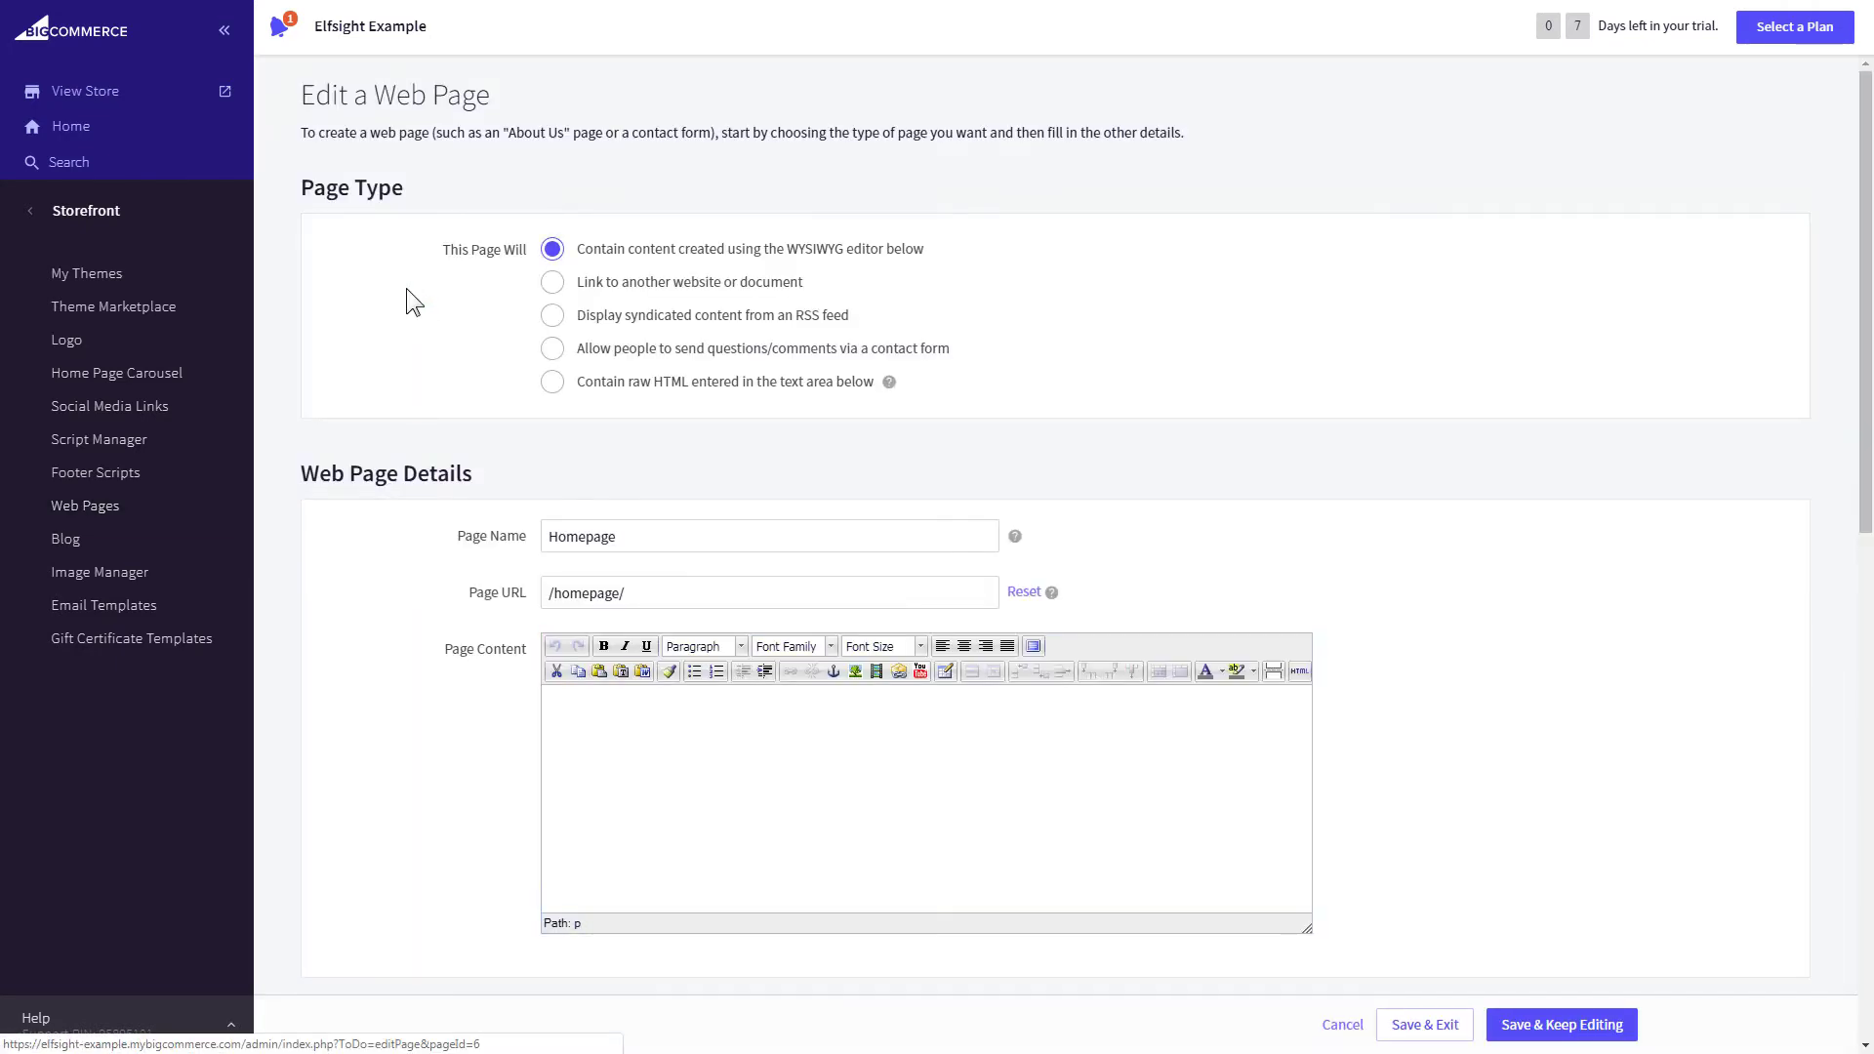
- Paste the Elfsight embed code into the Homepage HTML source, apply it, and save
left_click(1300, 677)
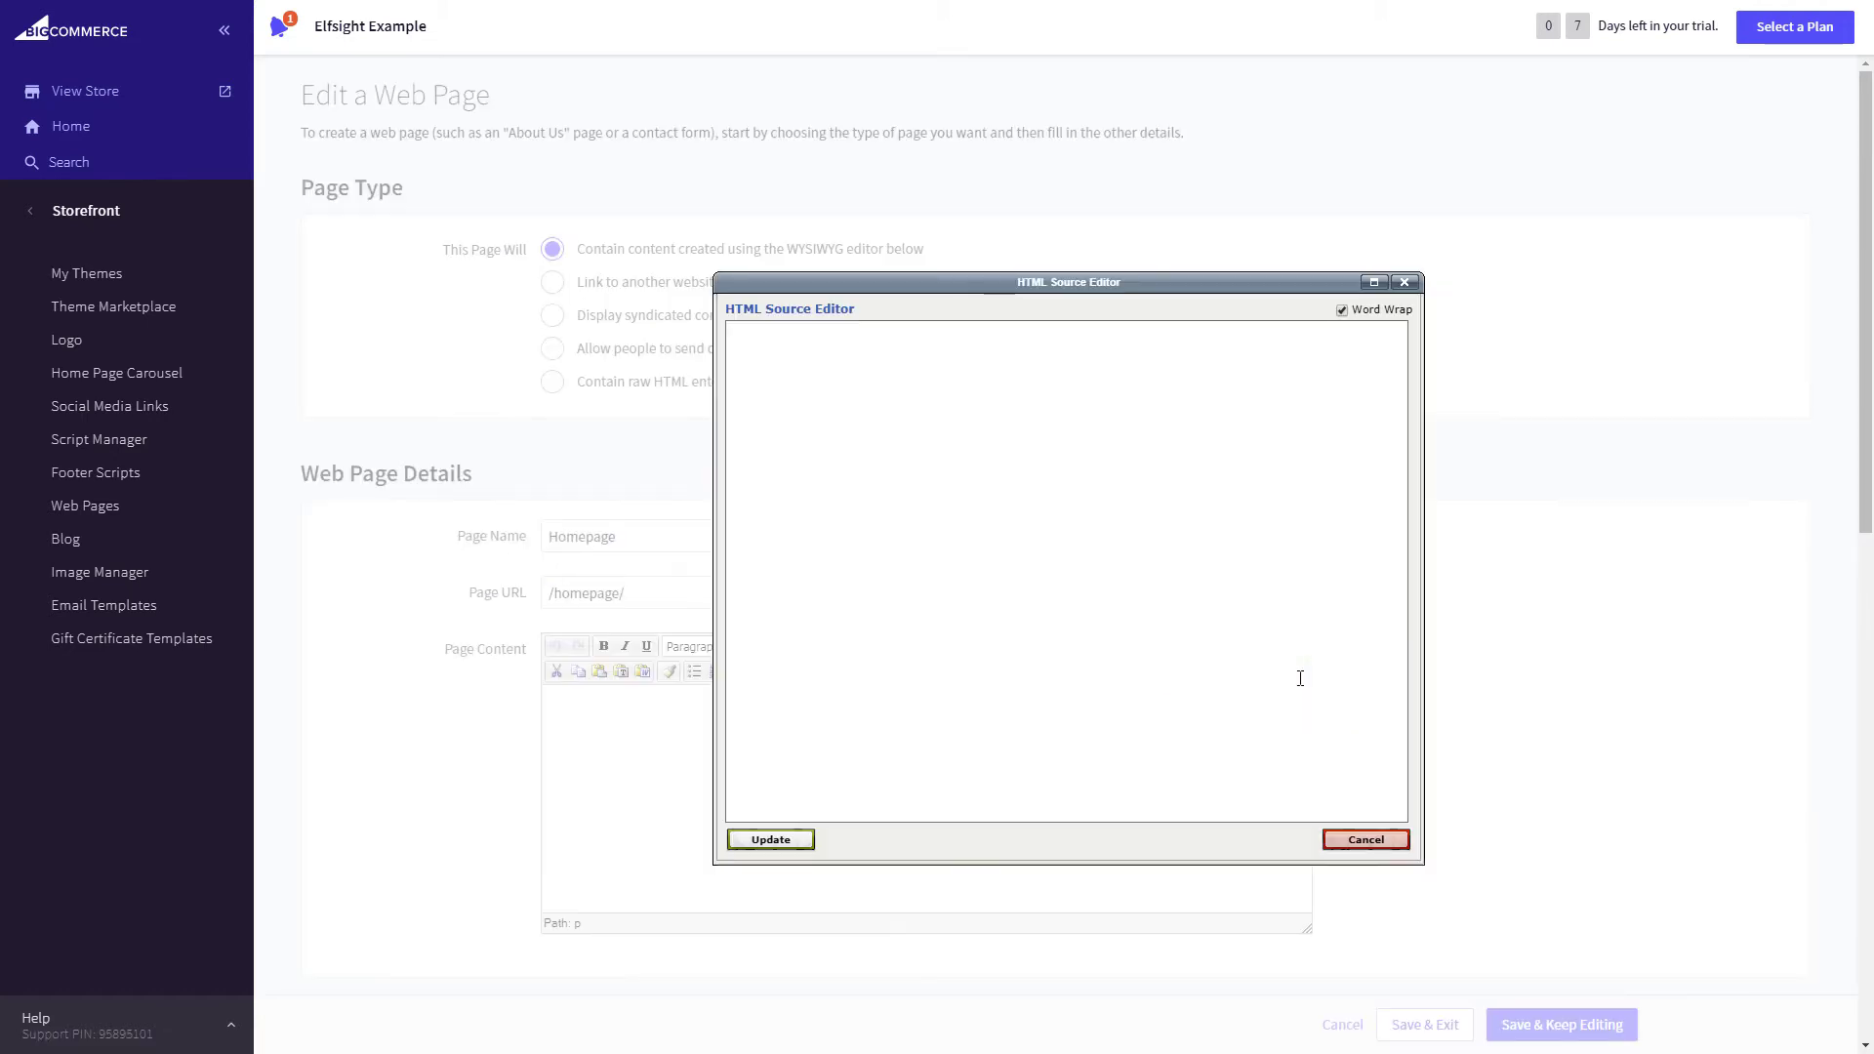
right_click(964, 471)
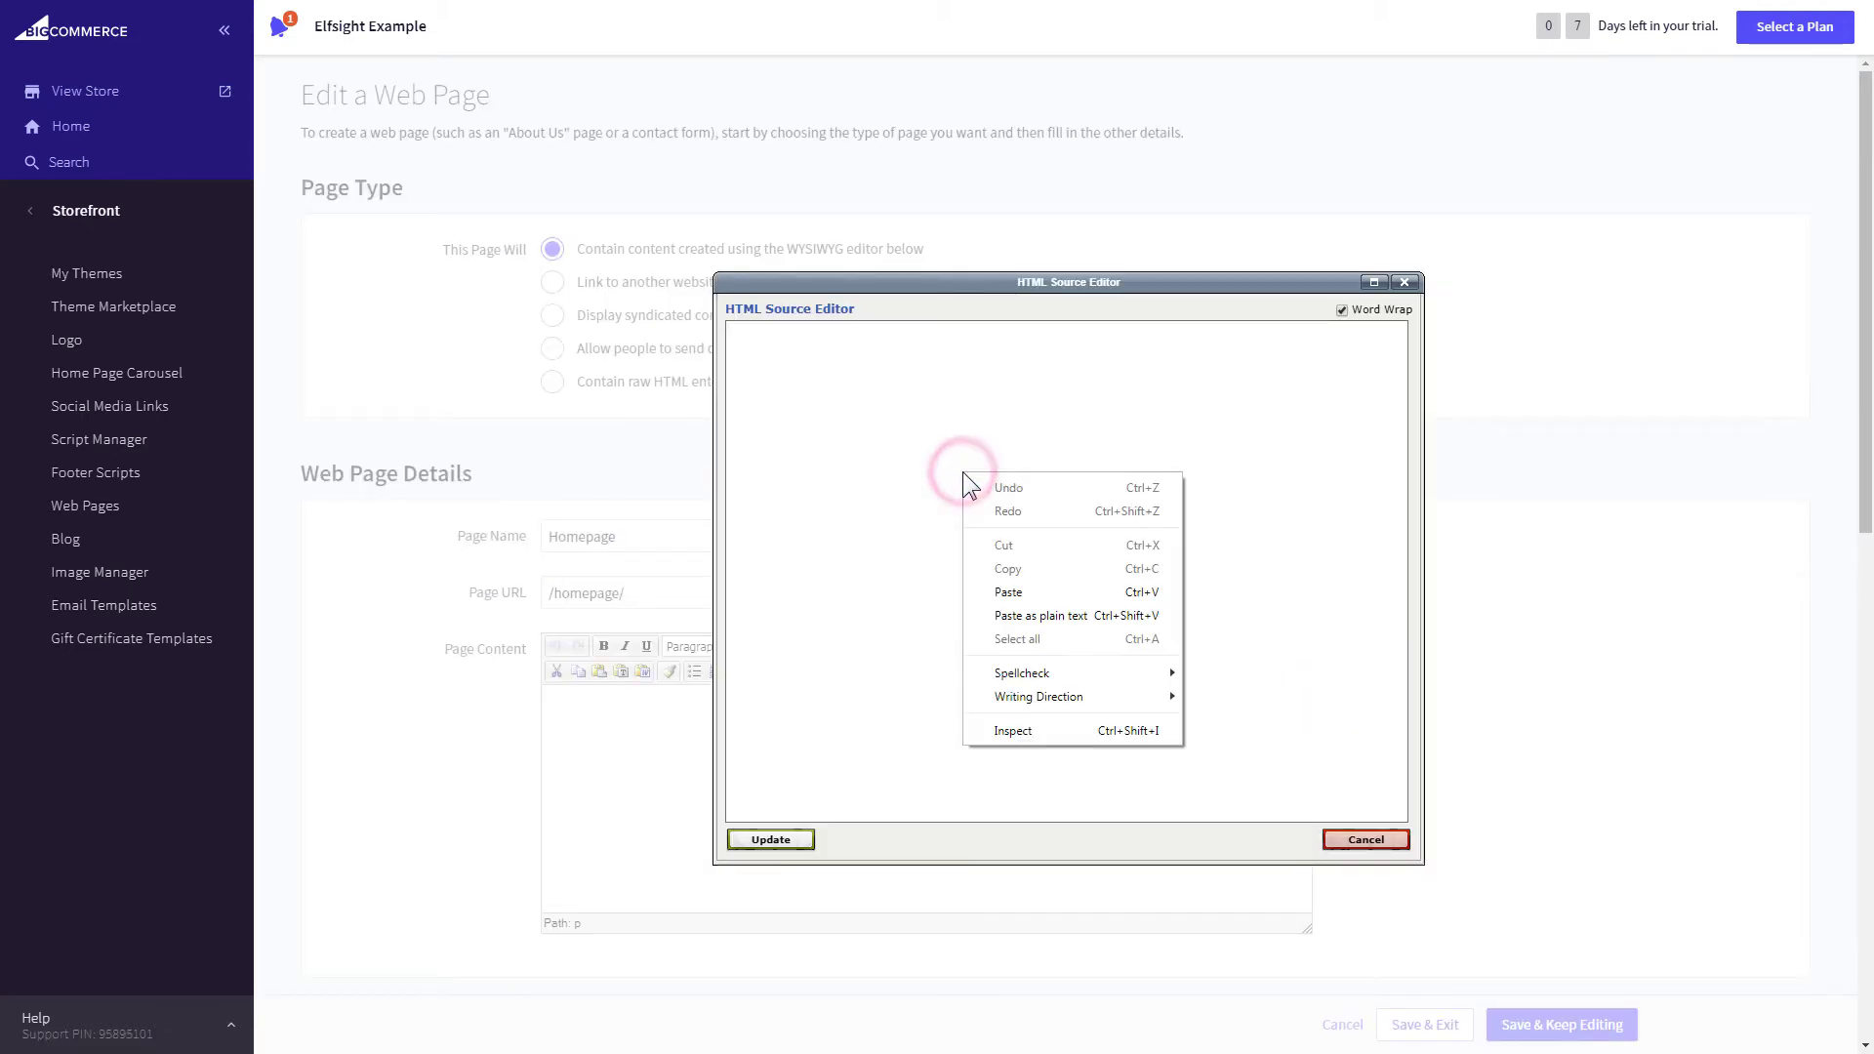
left_click(1056, 591)
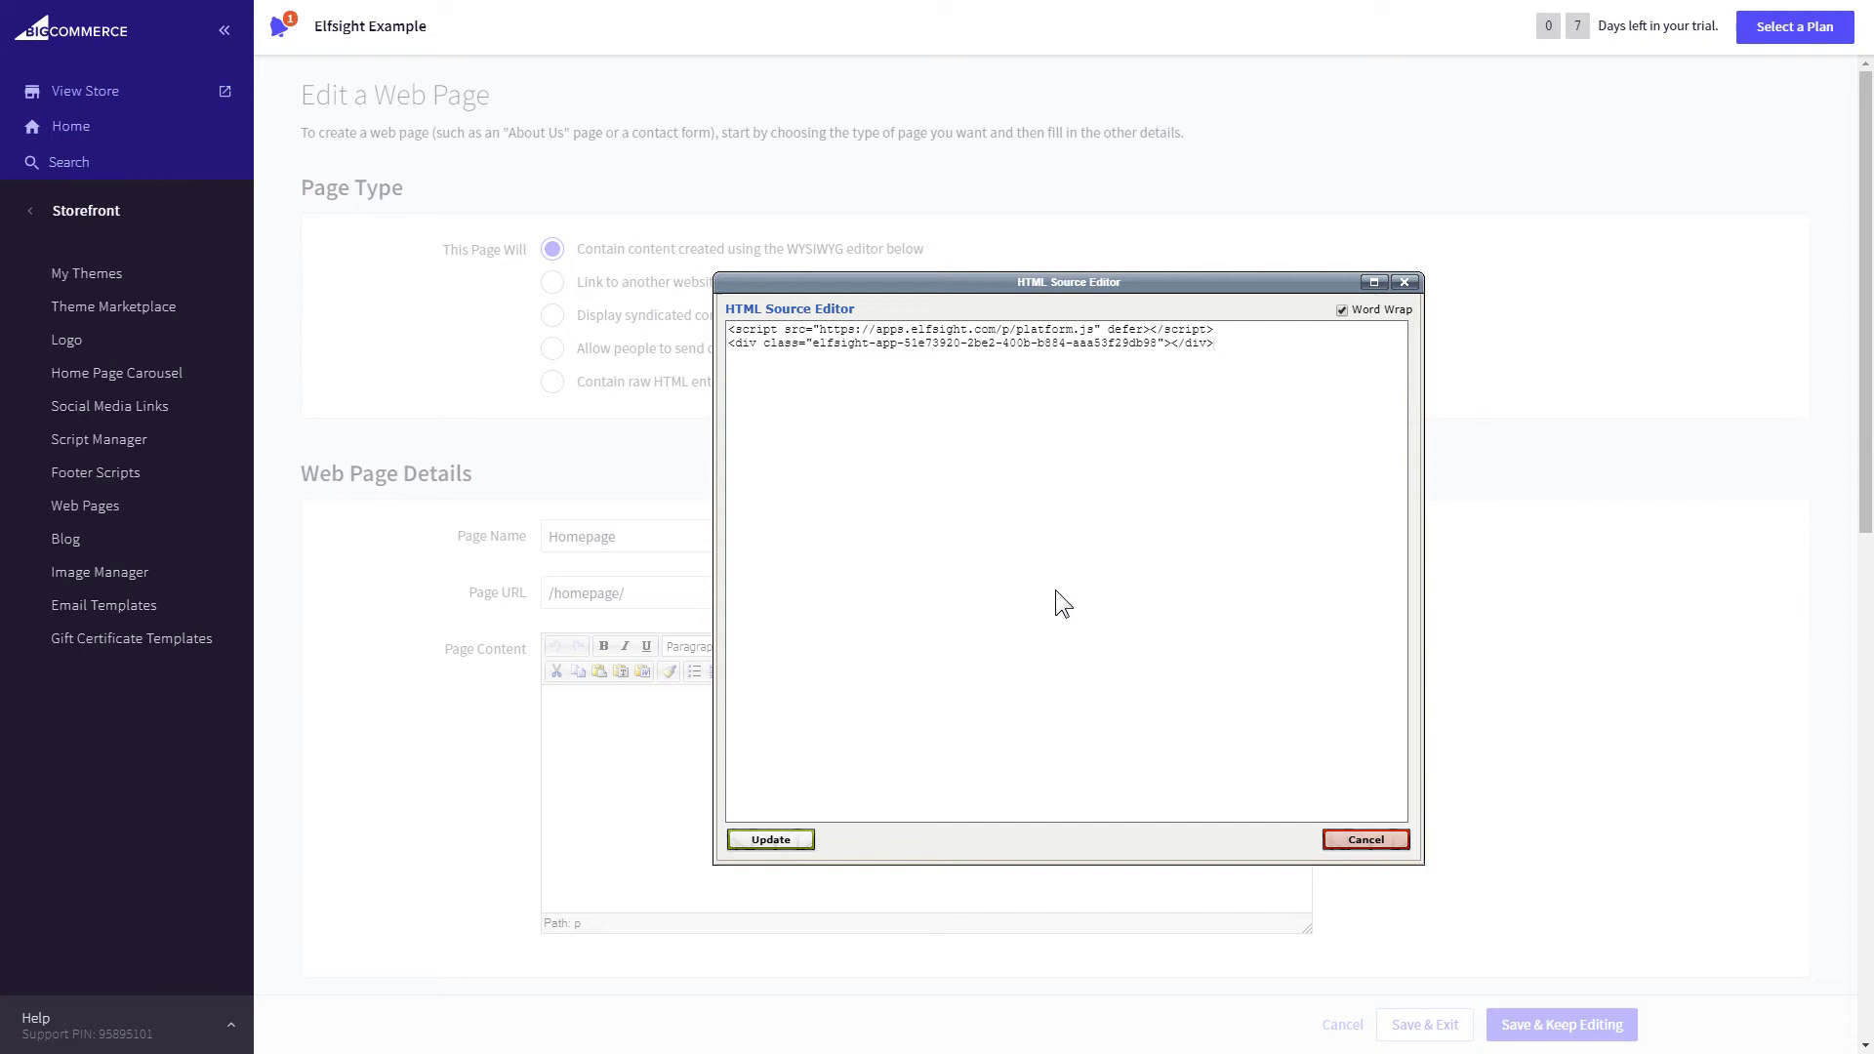
left_click(775, 840)
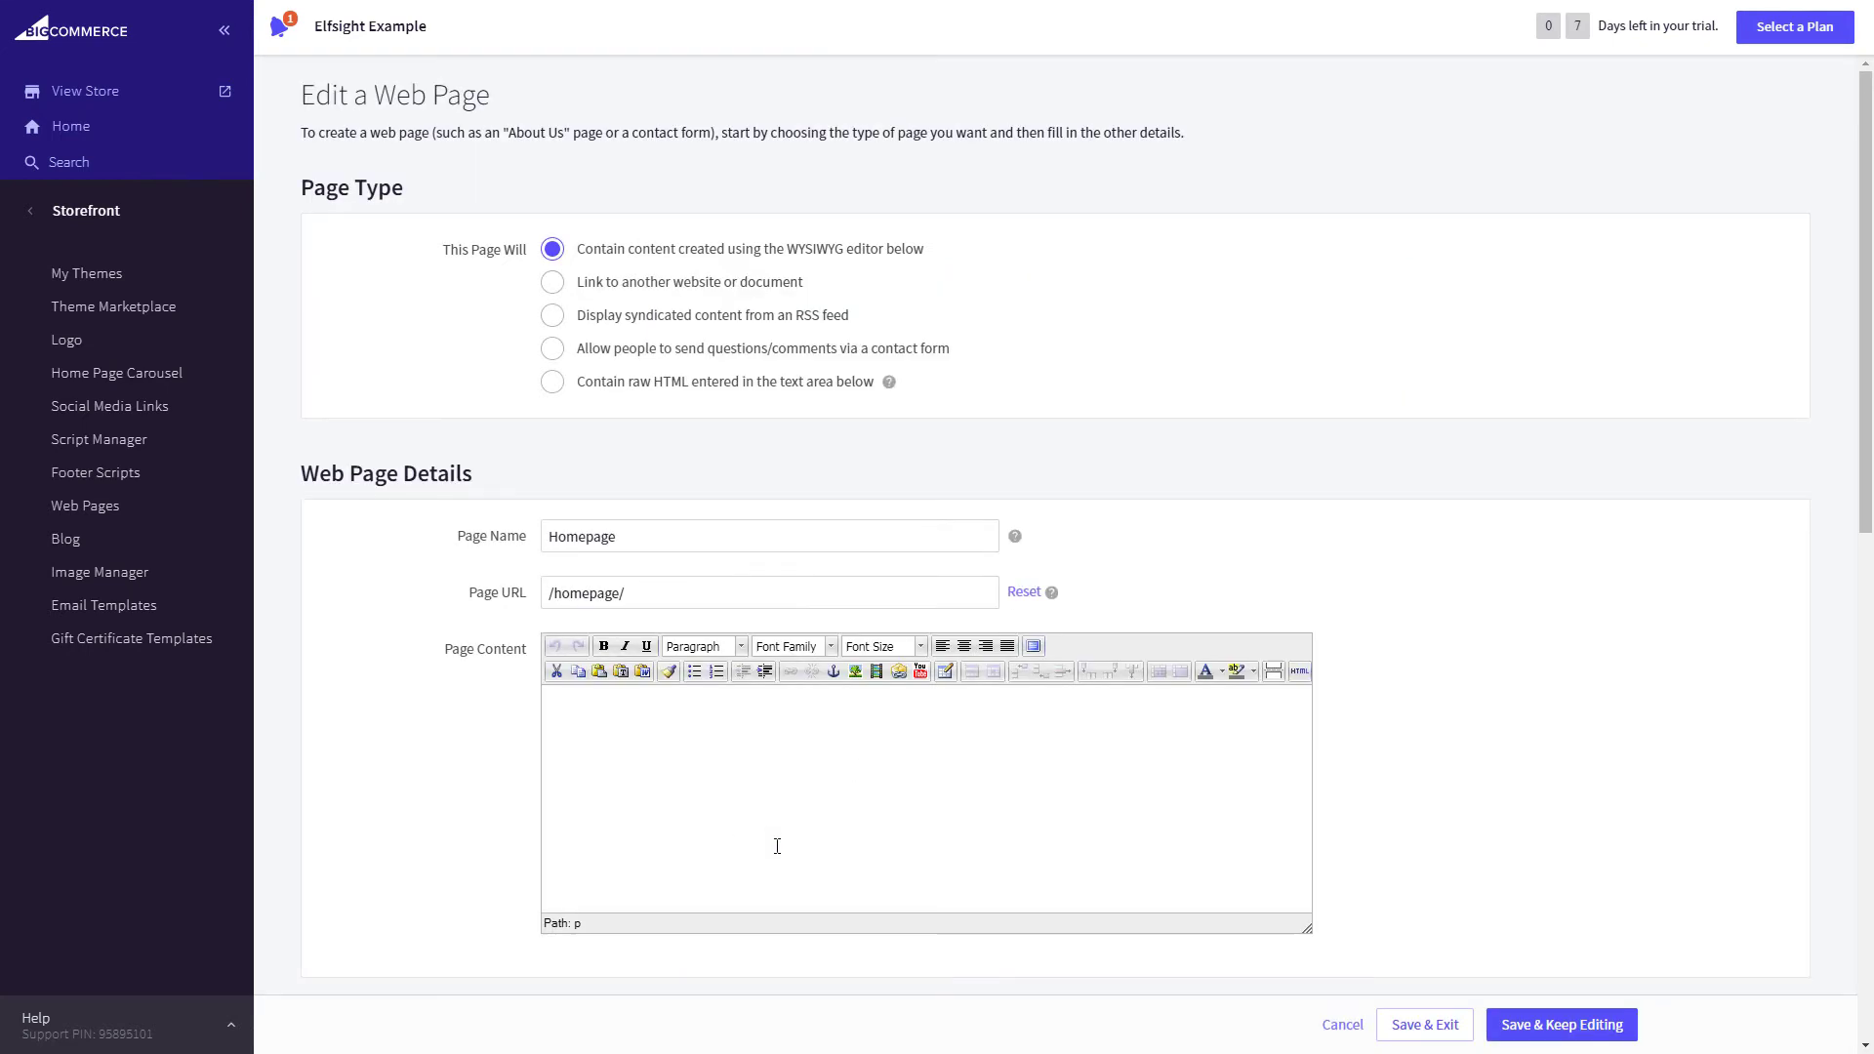
left_click(1424, 1031)
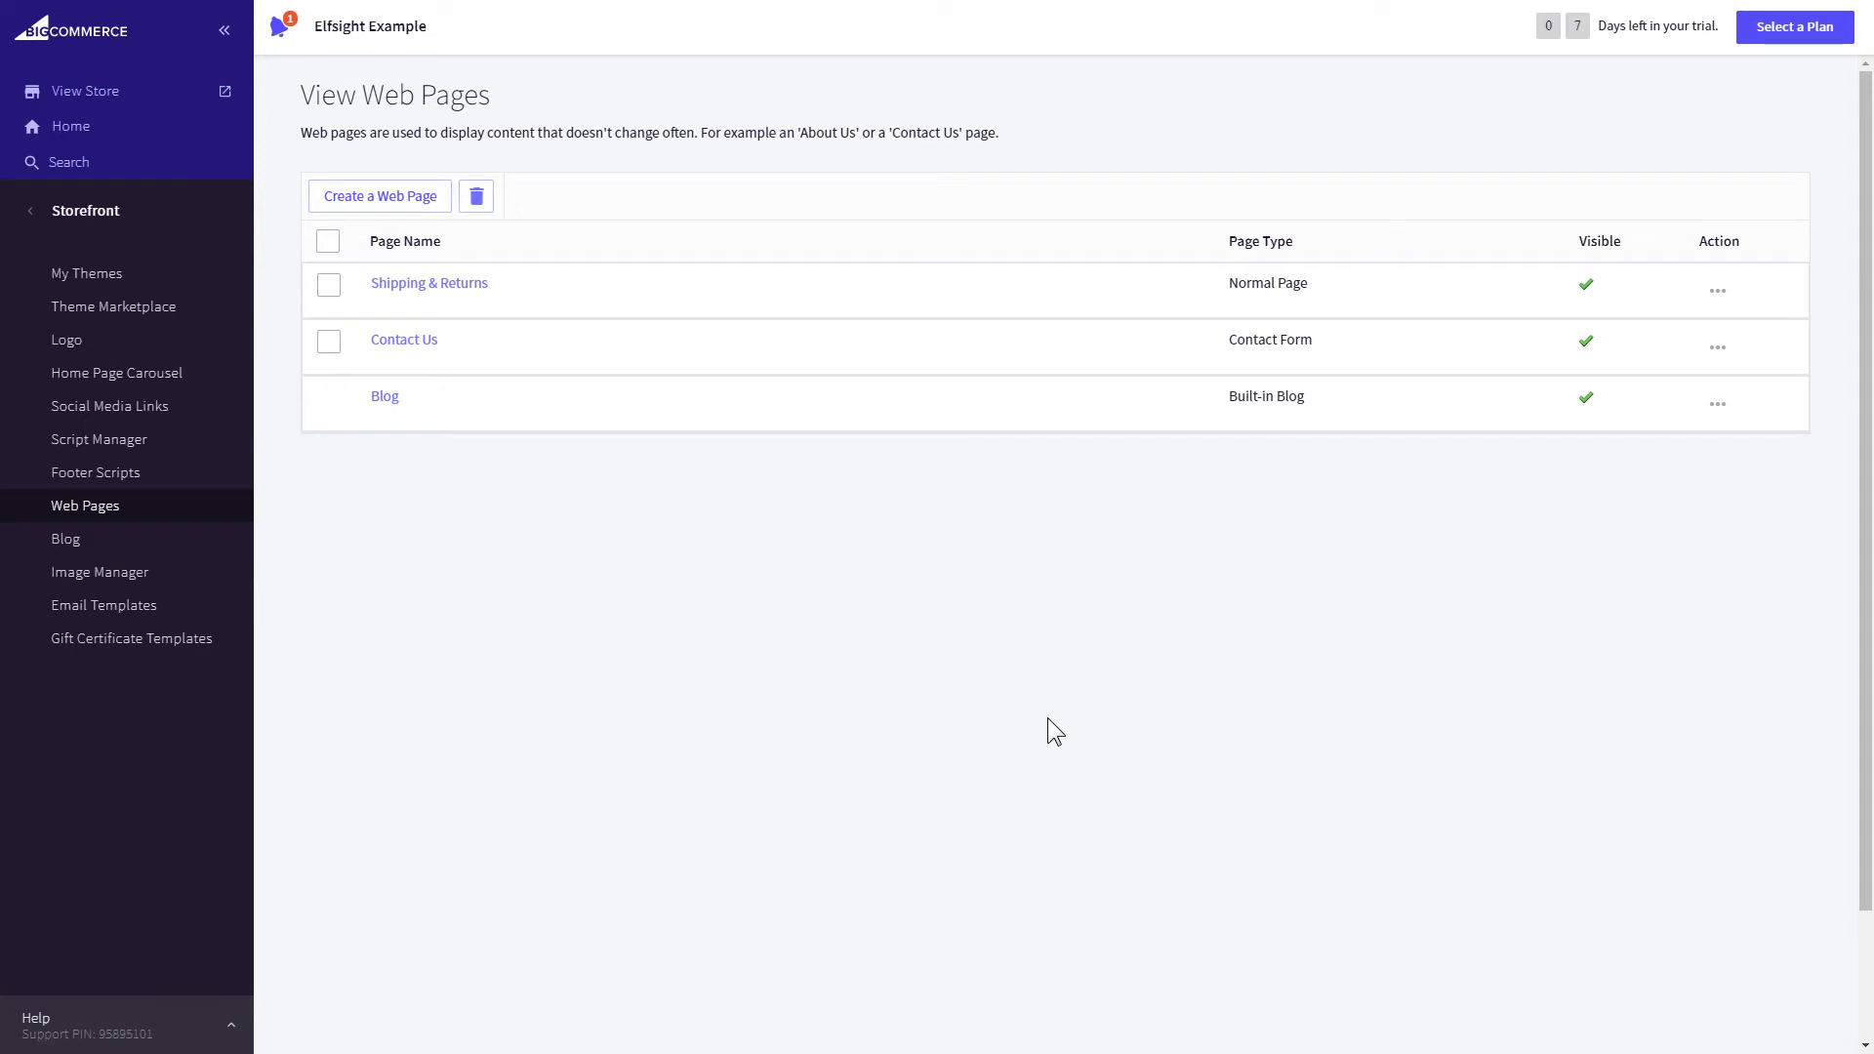
- Save a copy of the Cornerstone theme from the My Themes Advanced menu
left_click(148, 278)
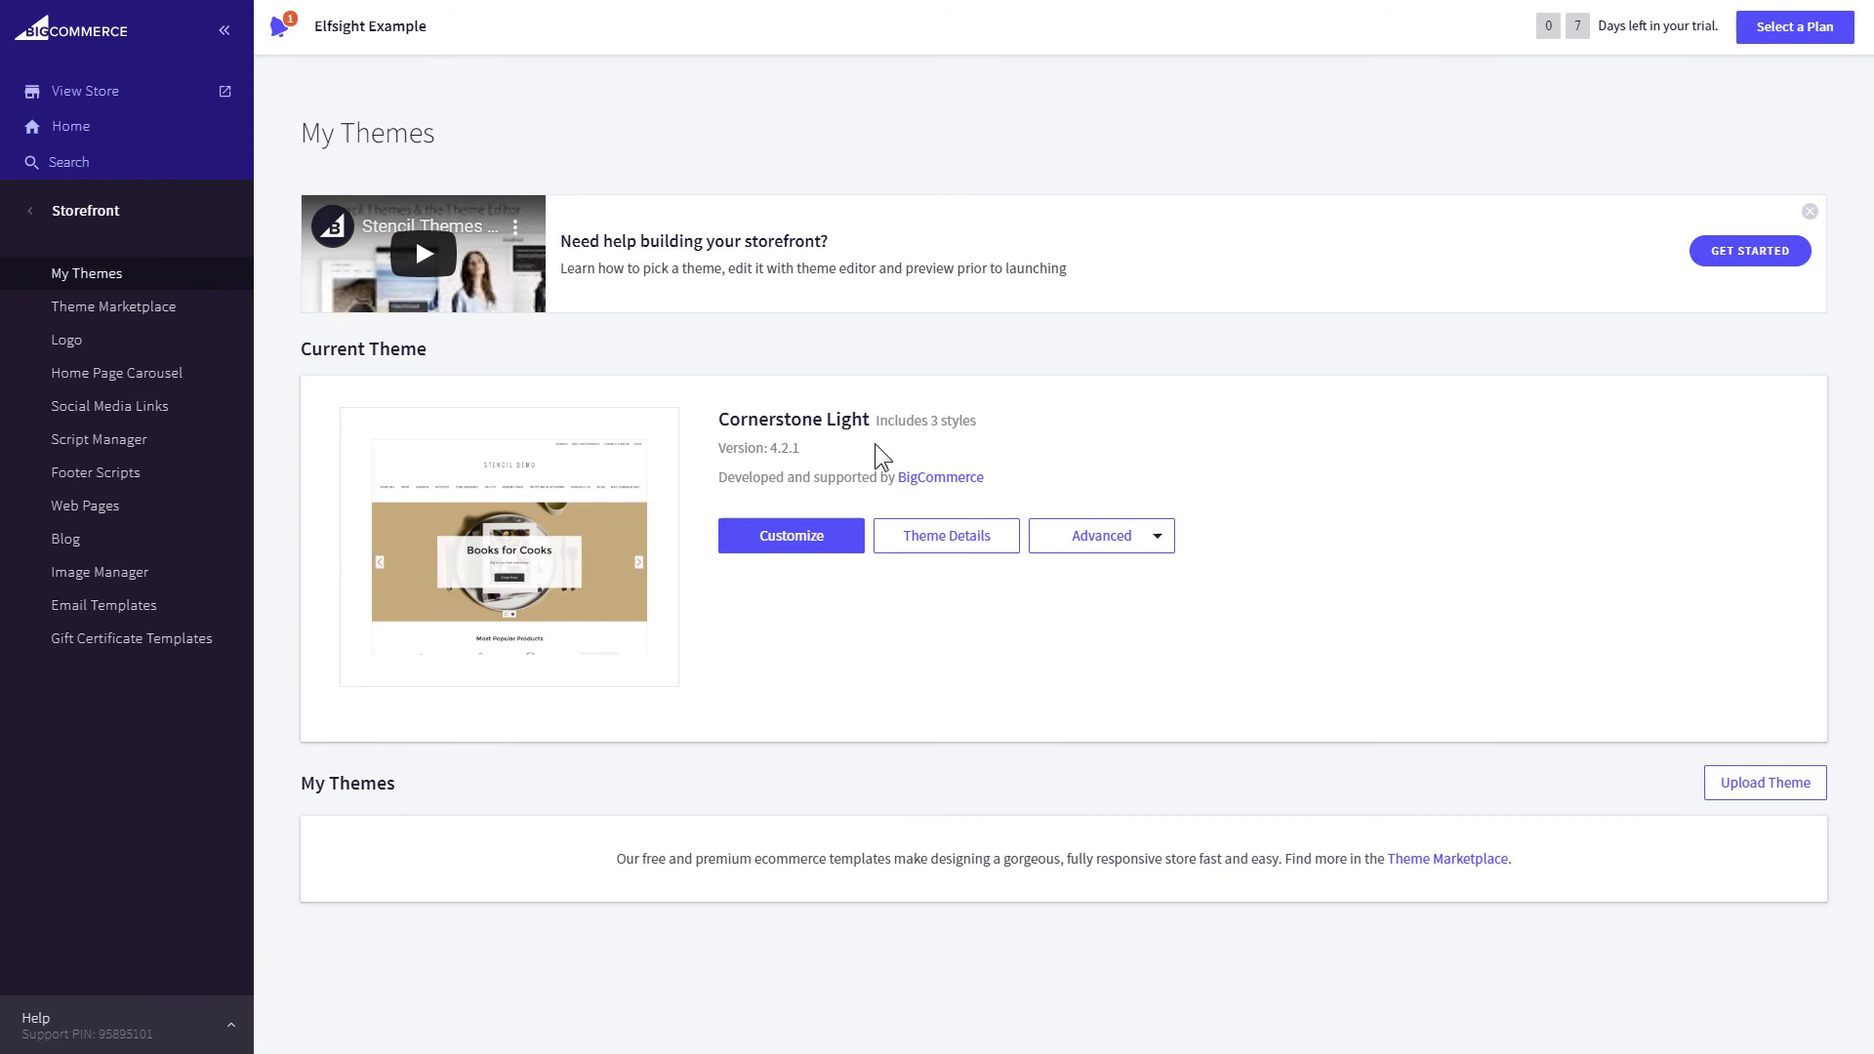
left_click(1155, 544)
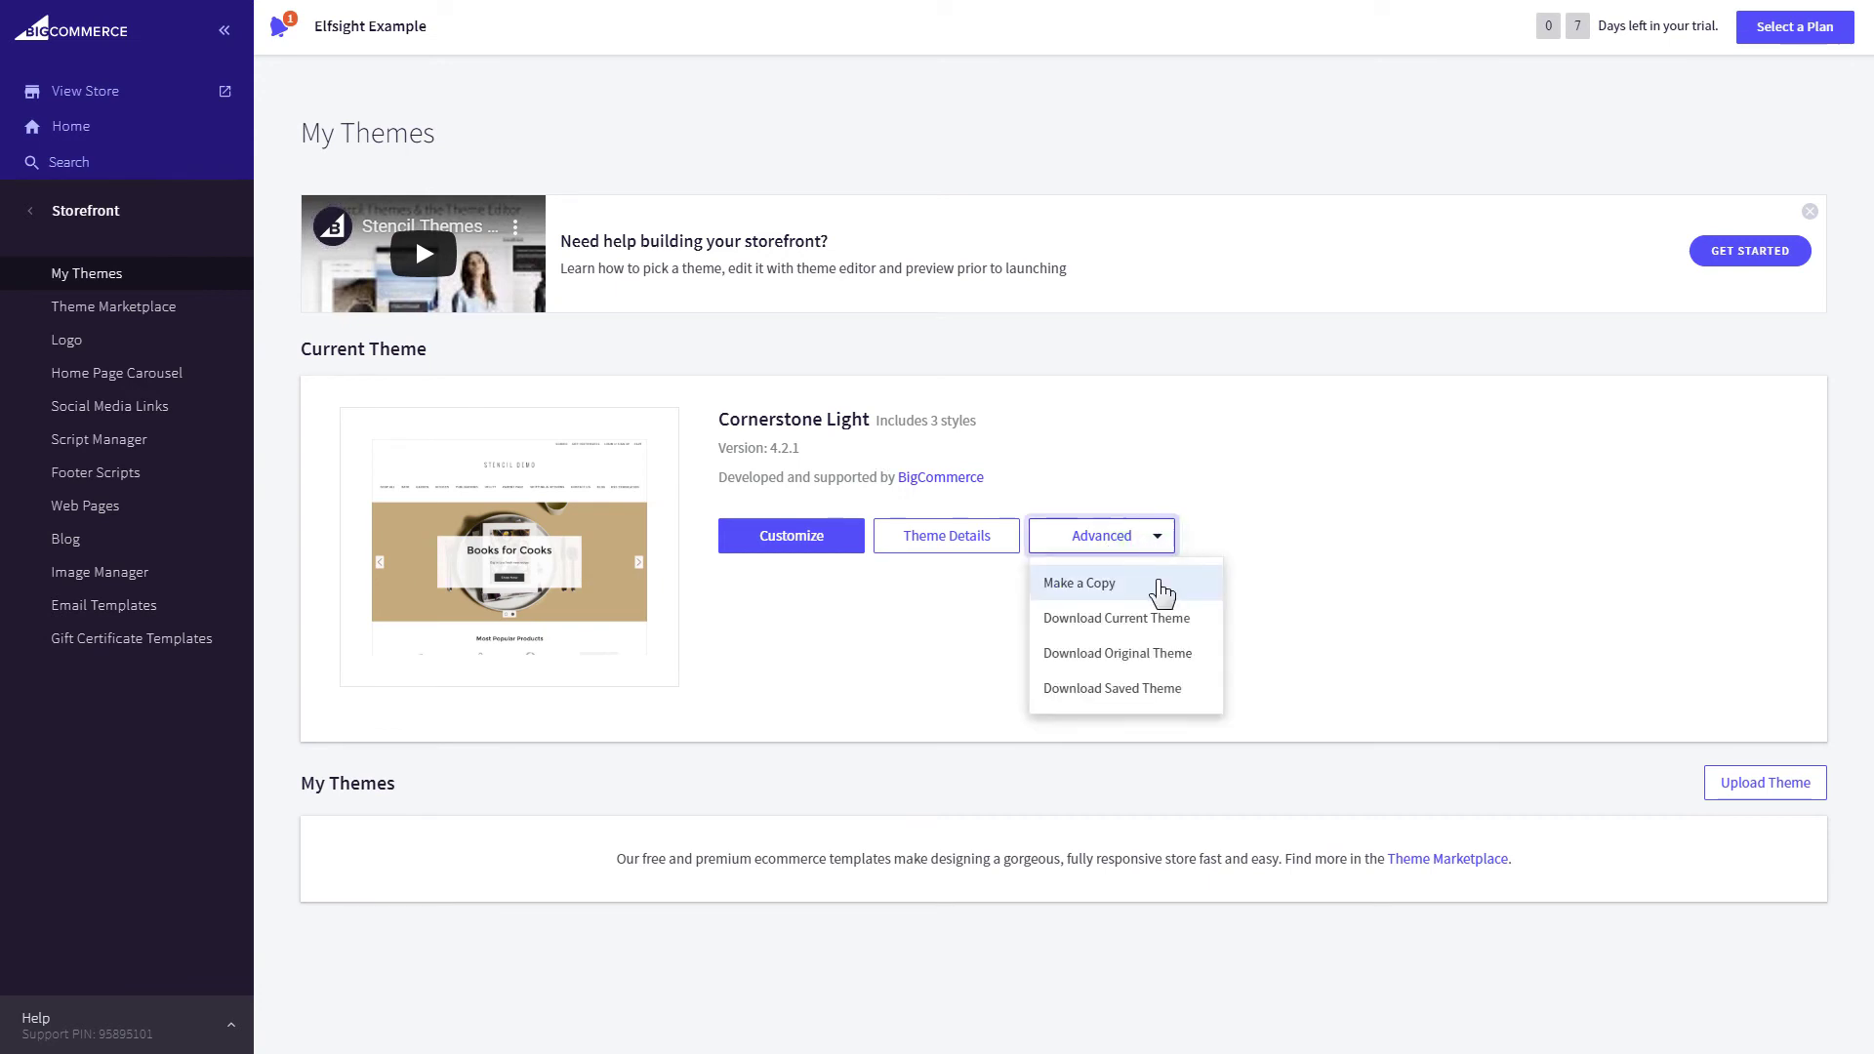
left_click(1157, 580)
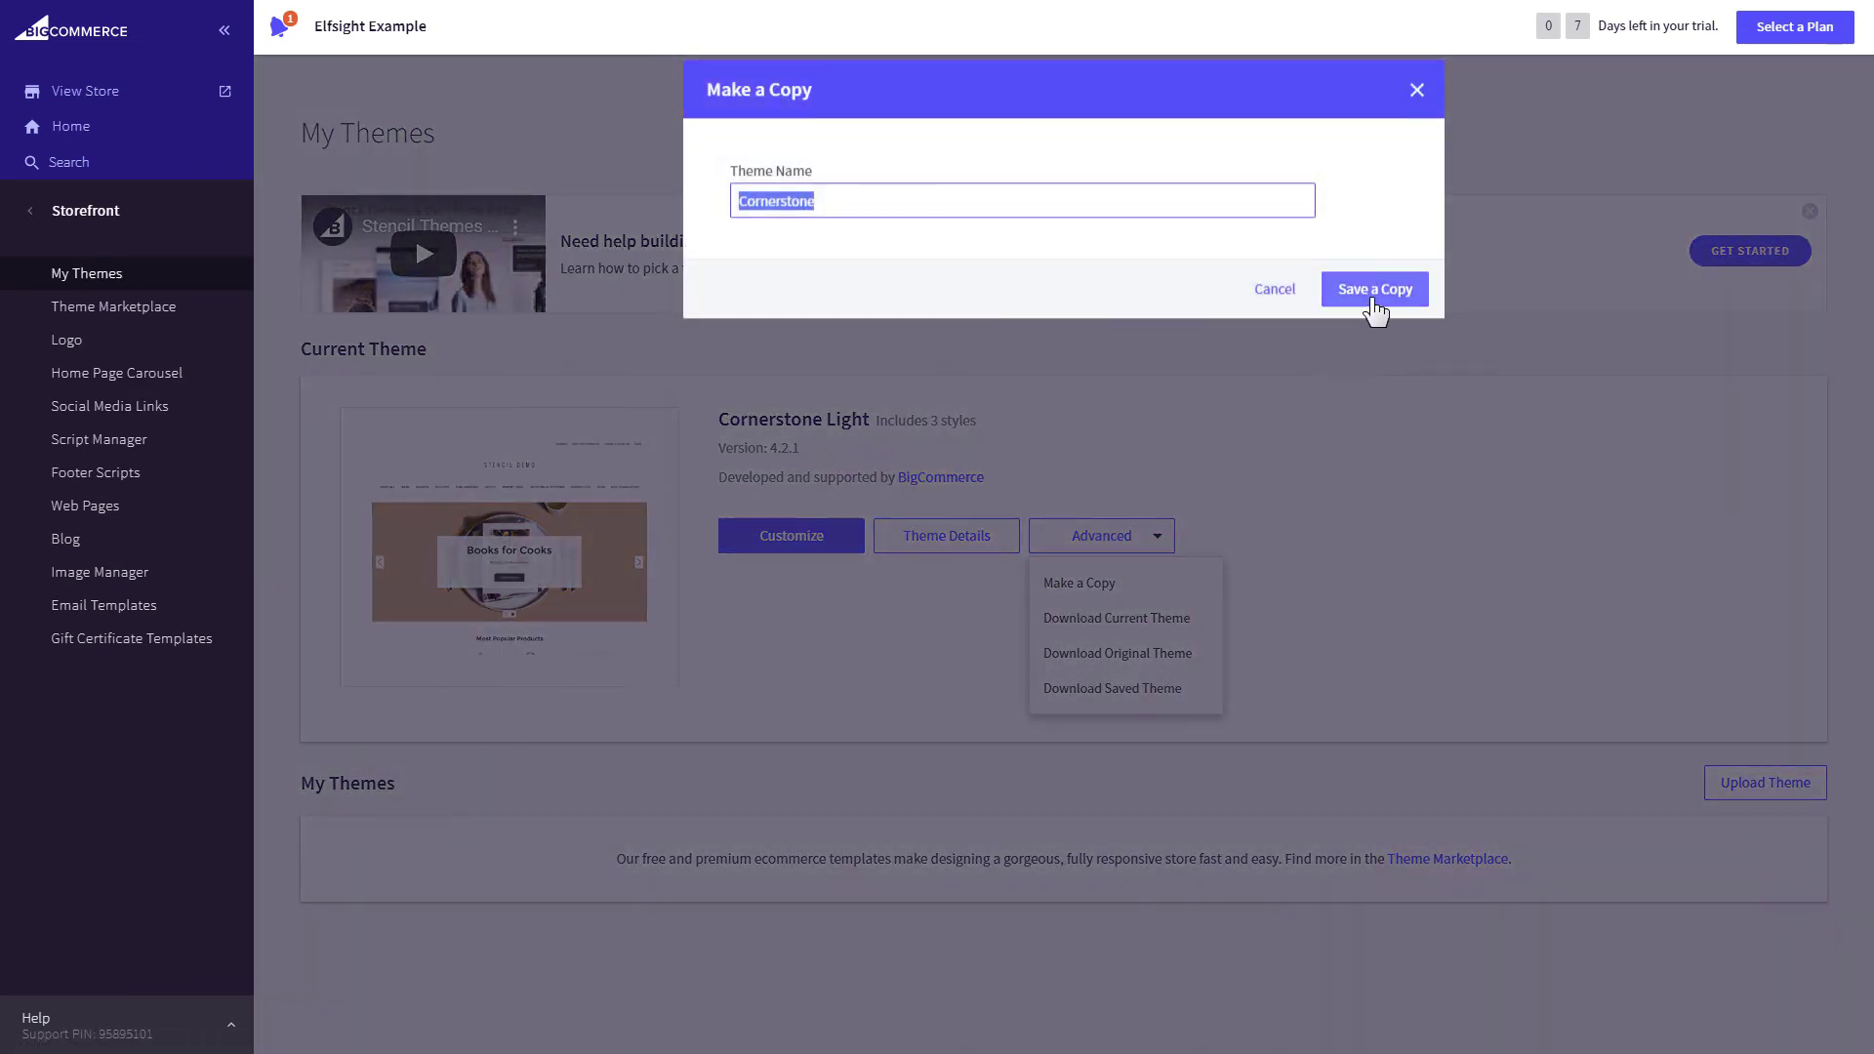
left_click(1370, 298)
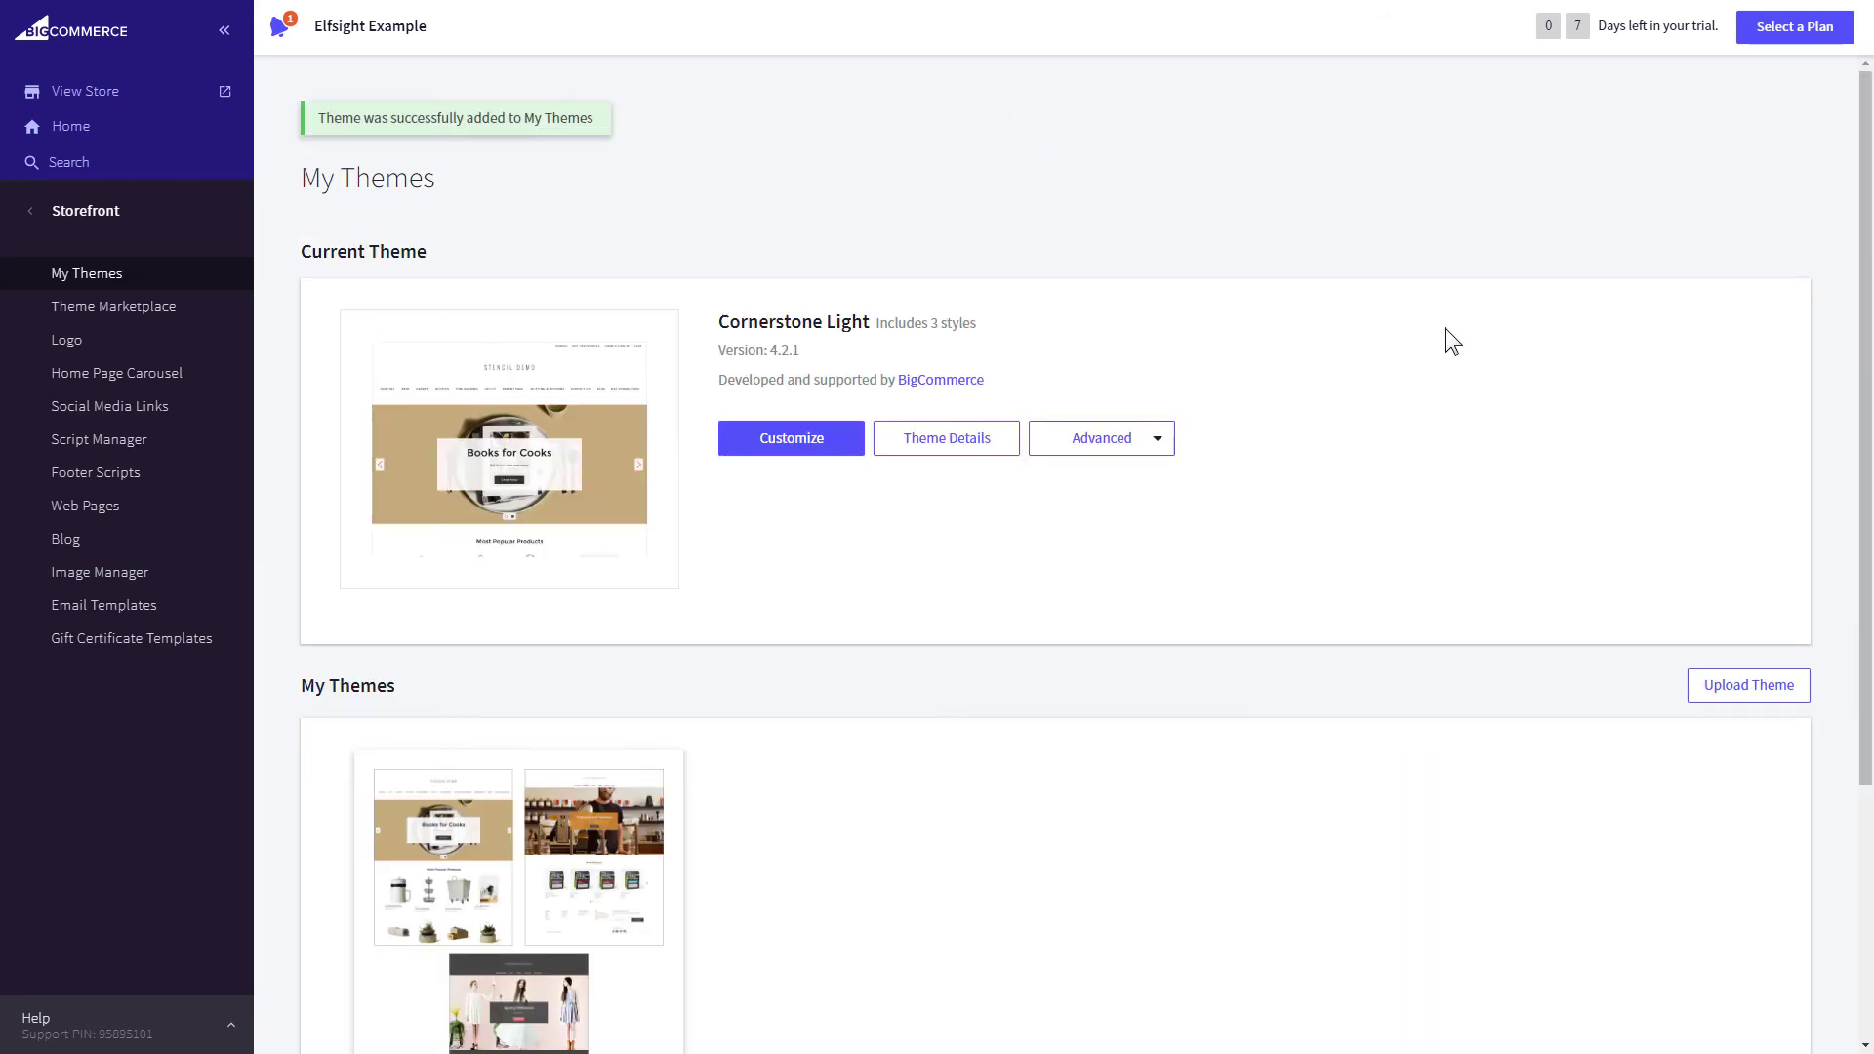
left_click_drag(1866, 424, 1865, 672)
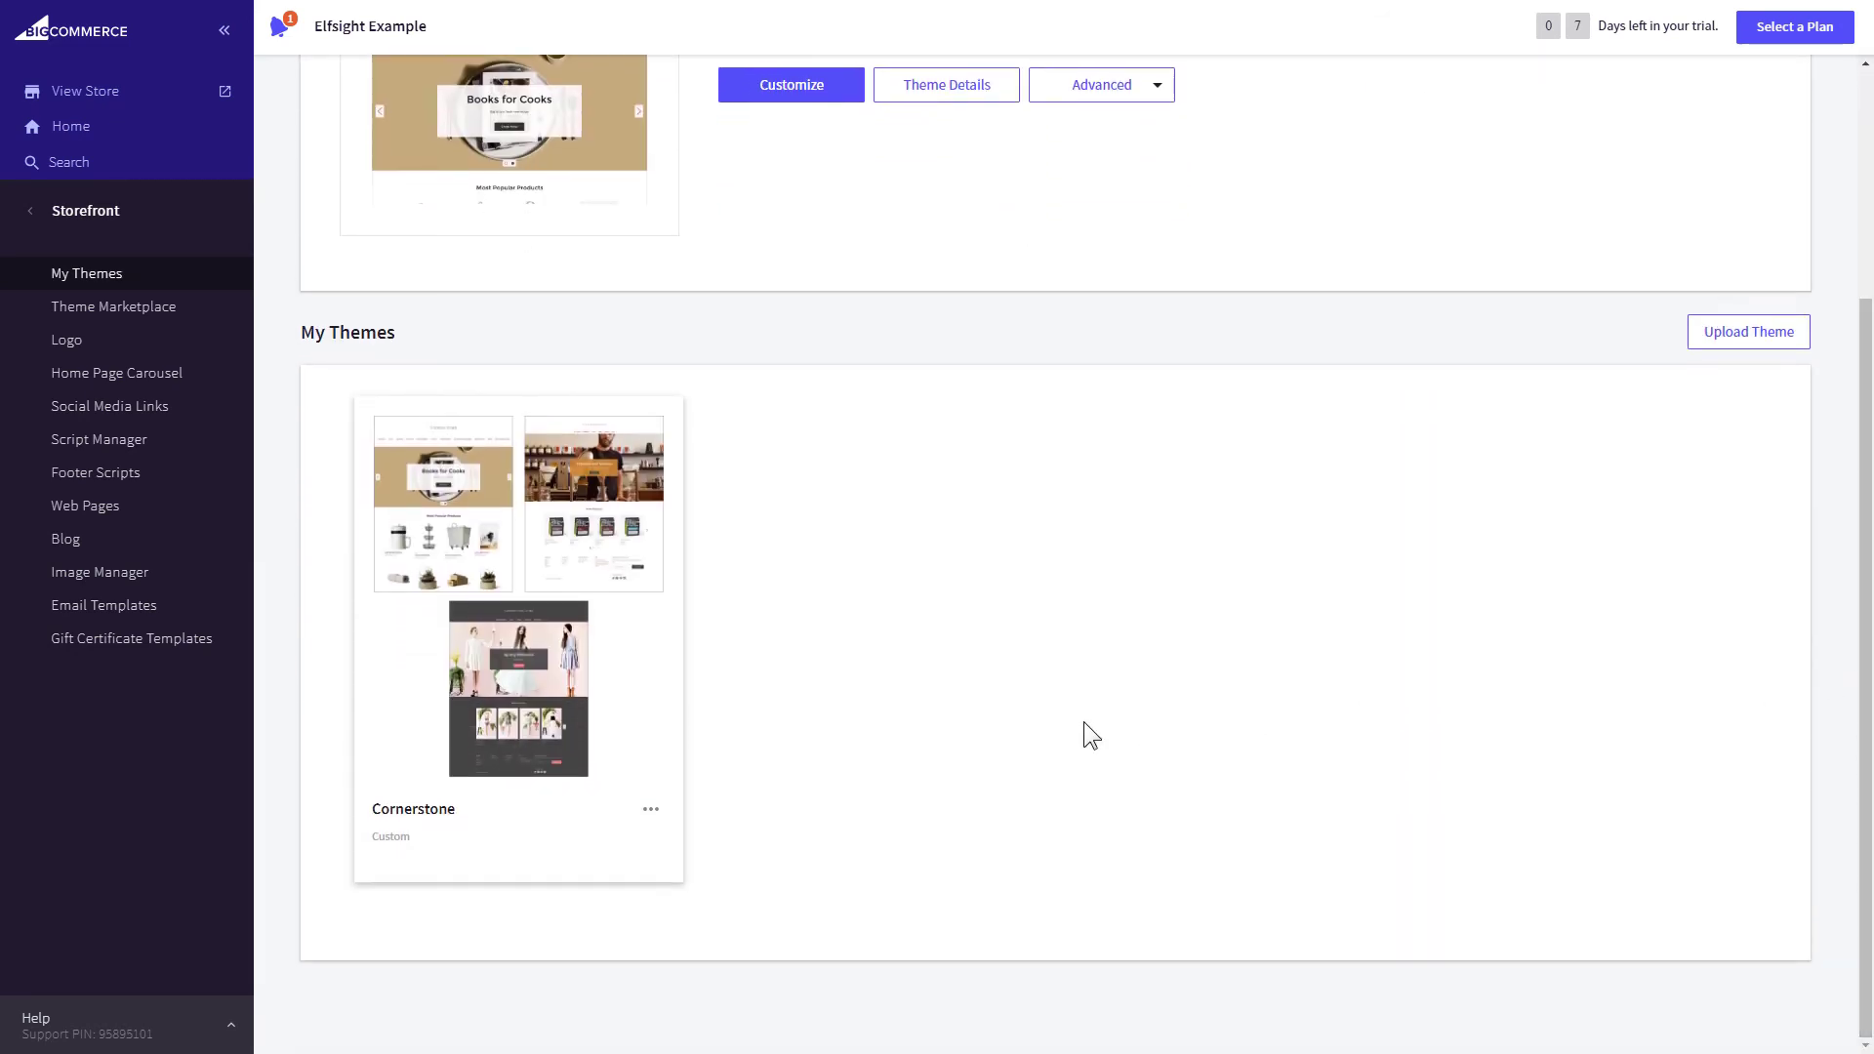
- Open the copied Cornerstone theme's files in the theme file editor
left_click(646, 812)
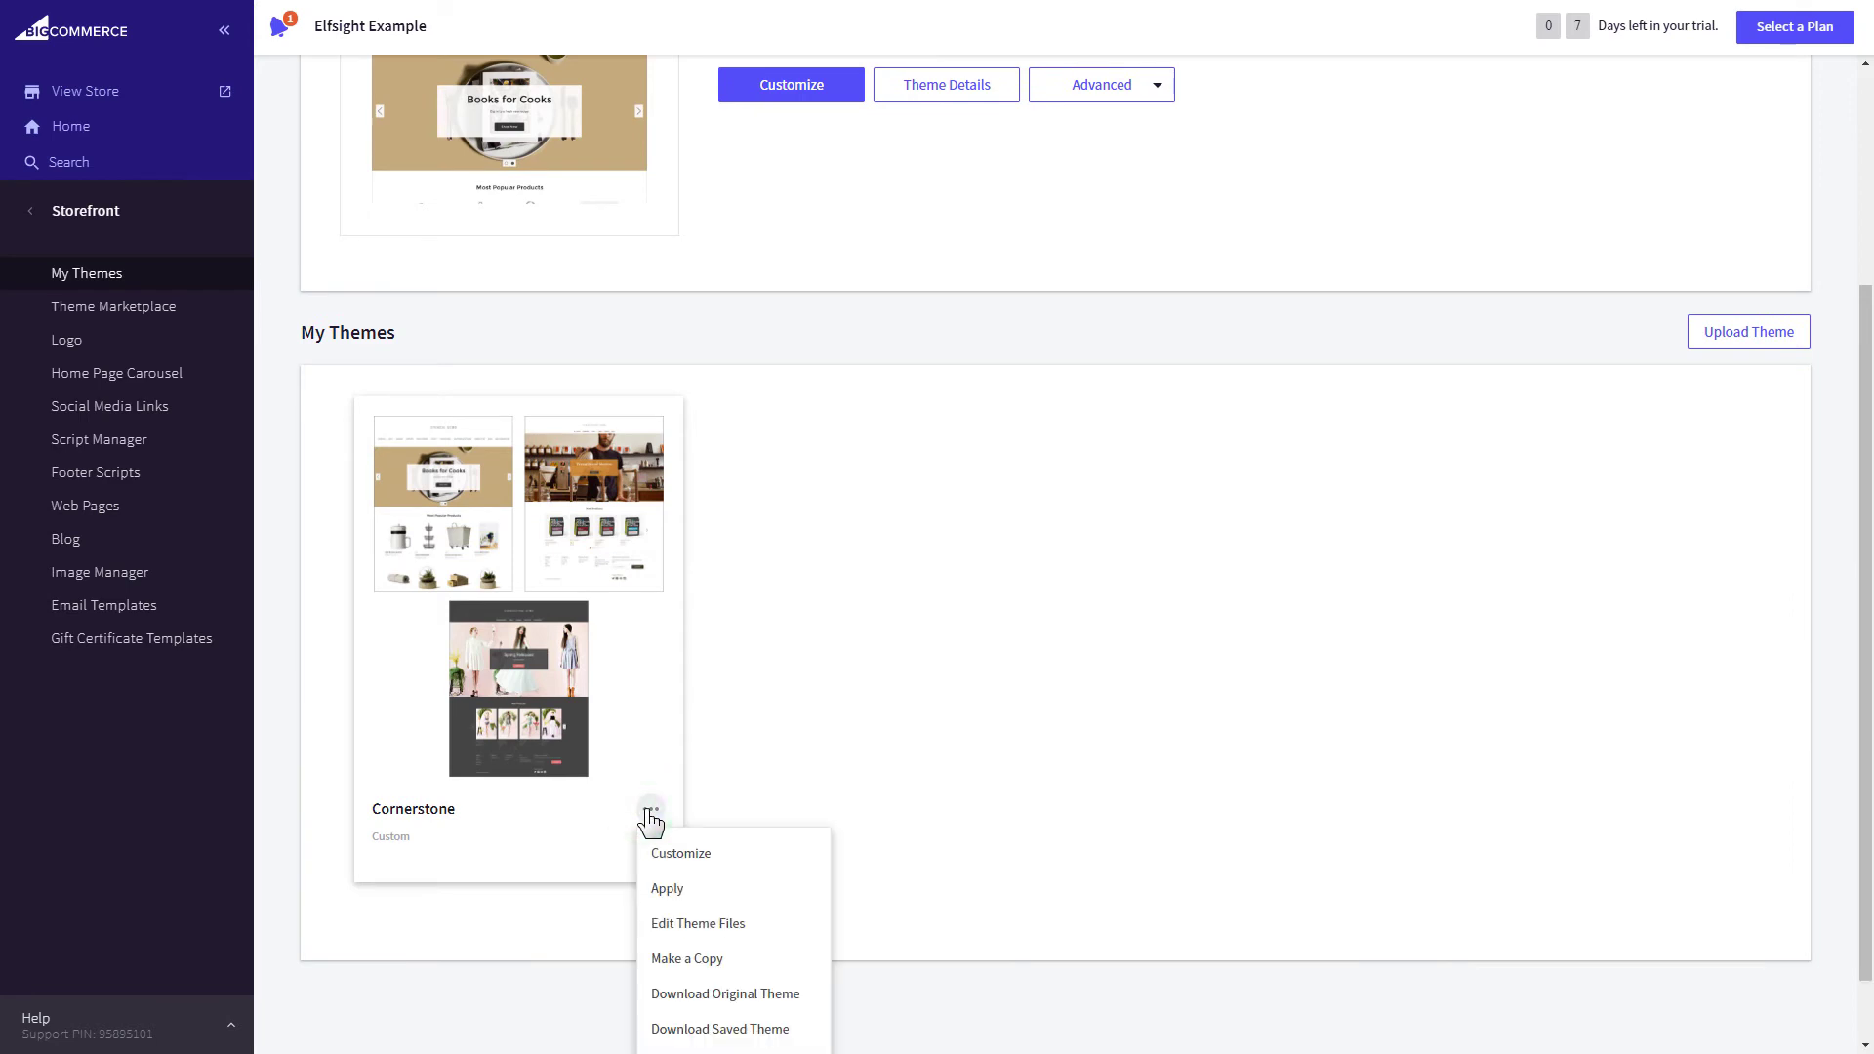
left_click(781, 925)
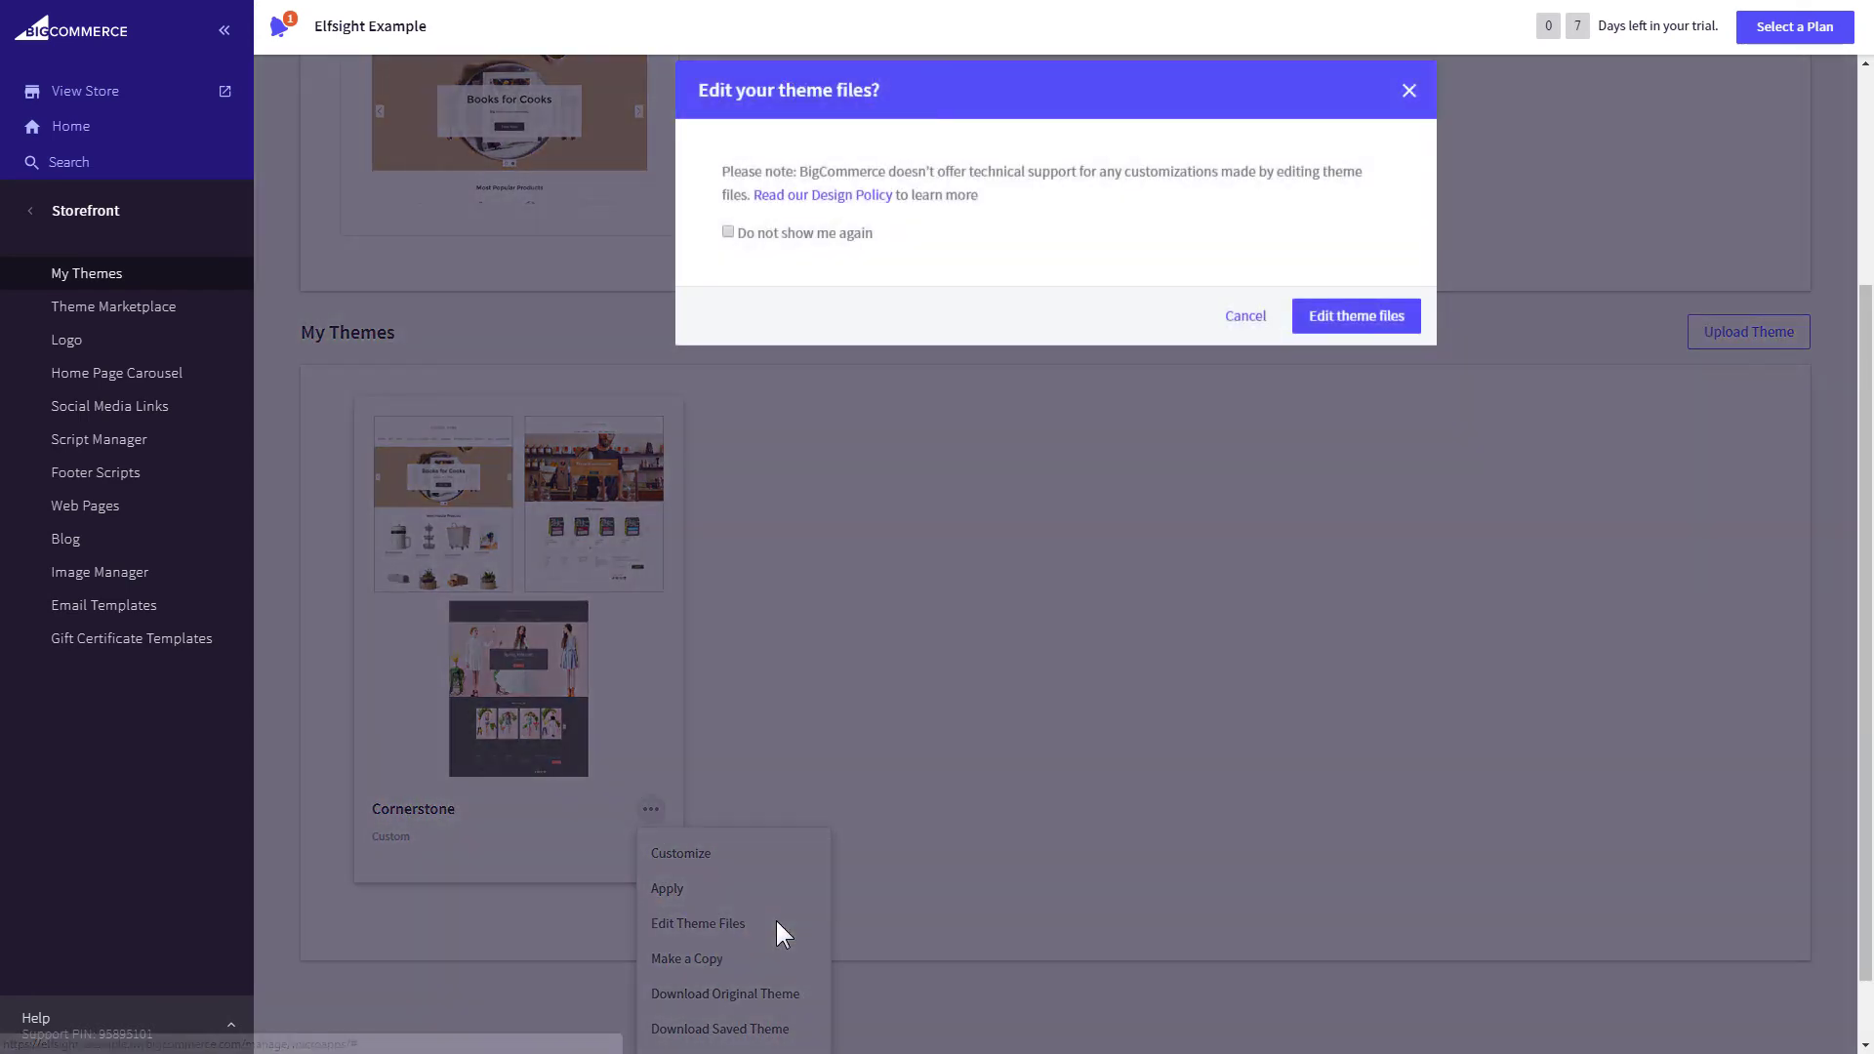
left_click(1355, 336)
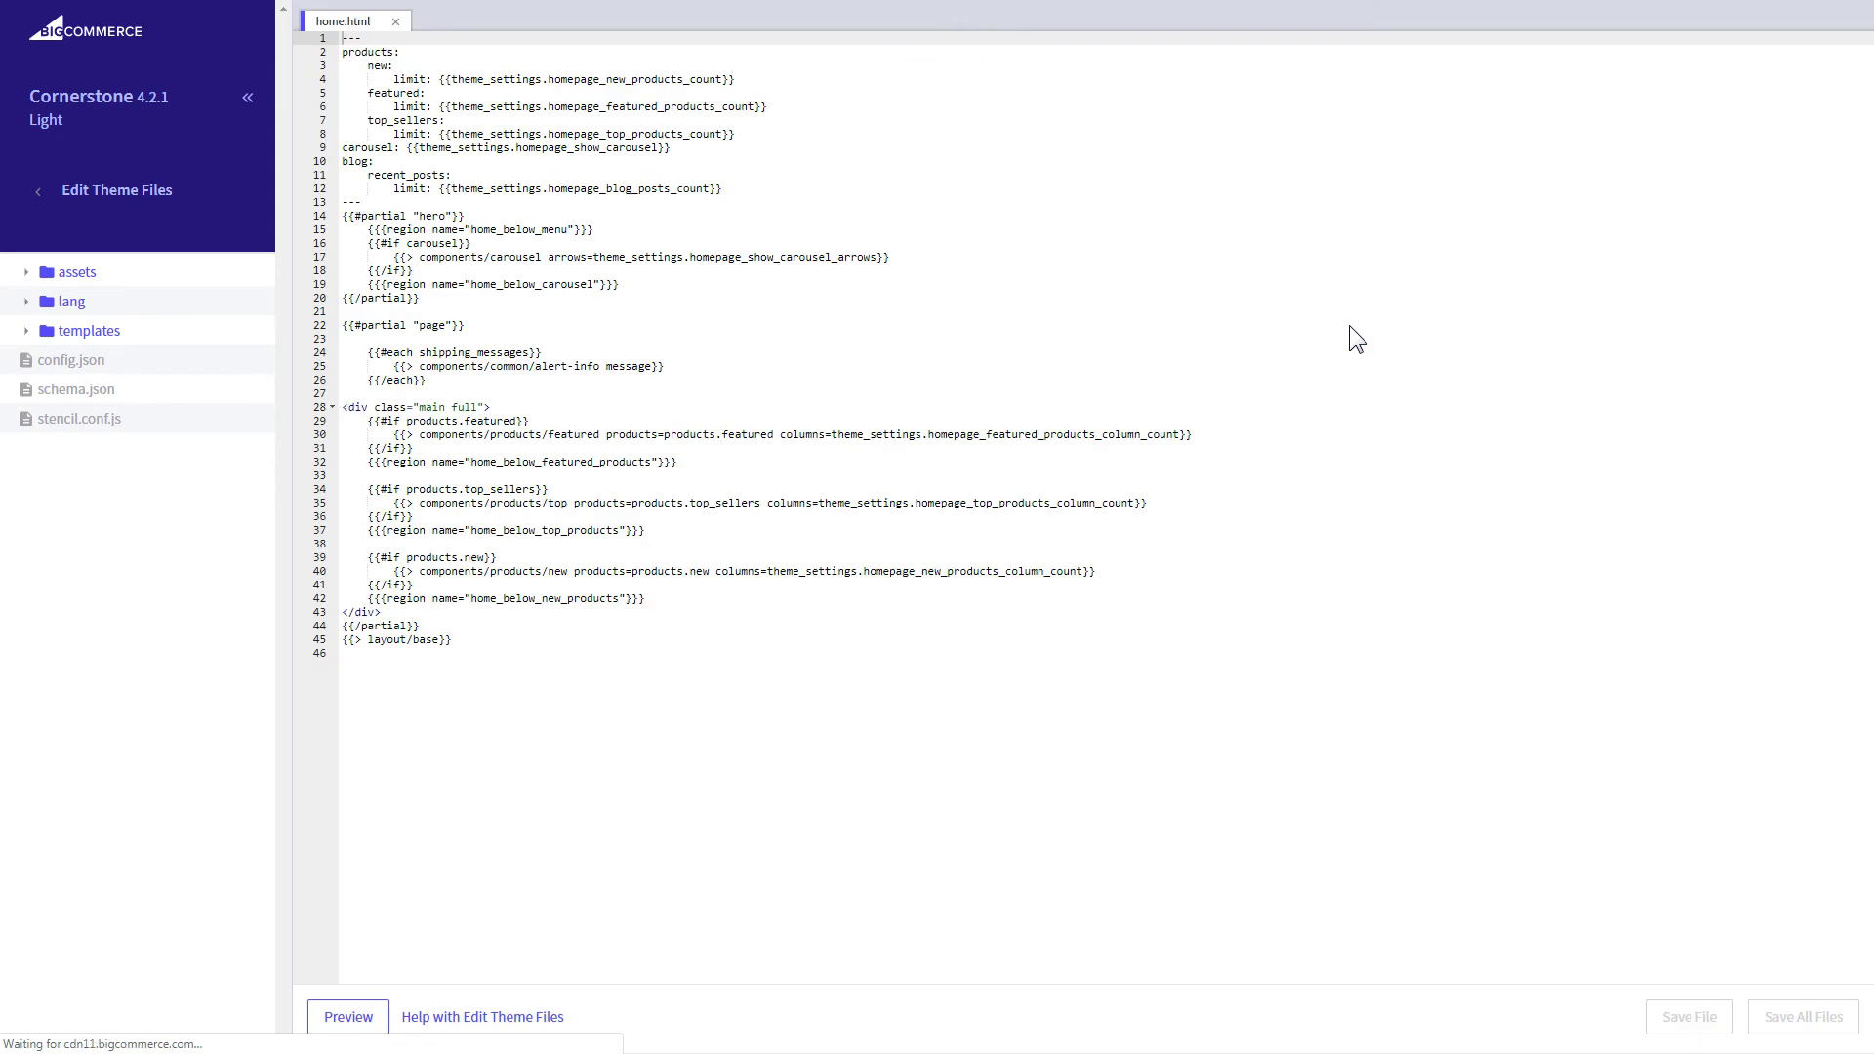
- Paste the embed code after line 43's closing div in home.html, save, and apply Cornerstone
left_click(537, 611)
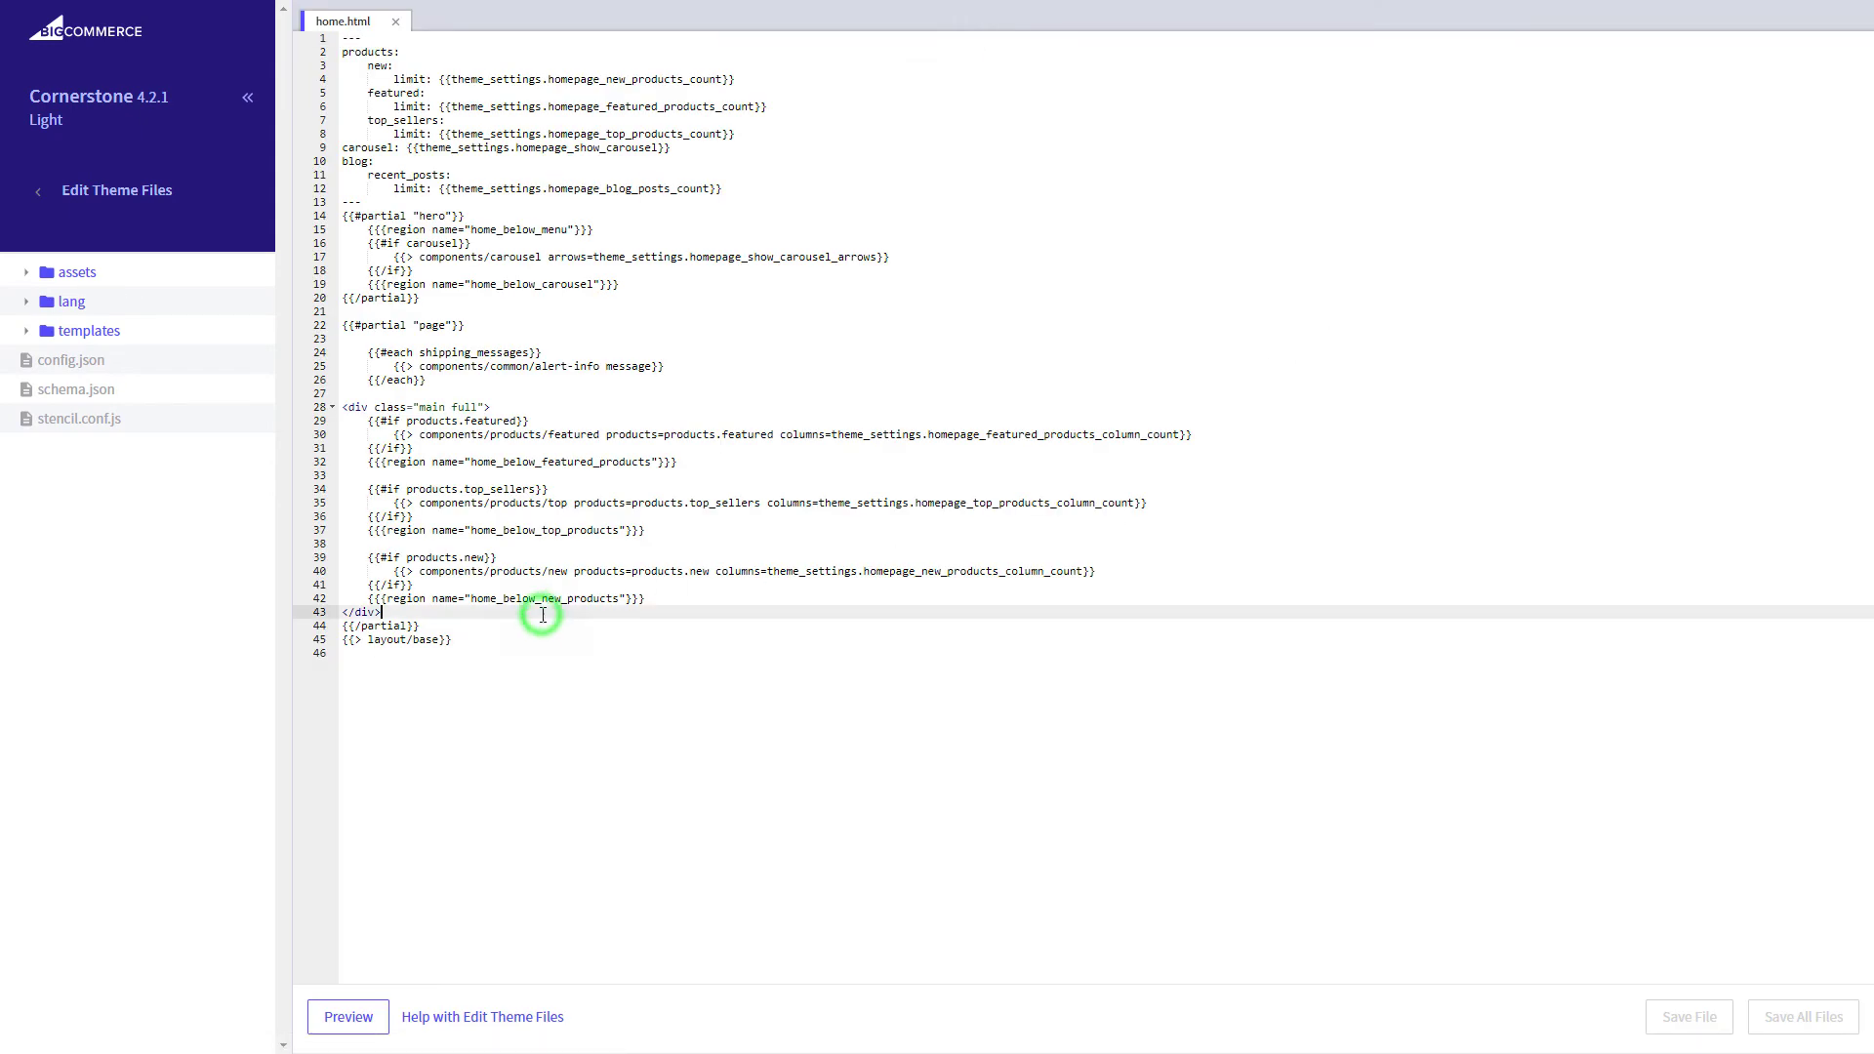
key("Return")
key("Return")
key("Return")
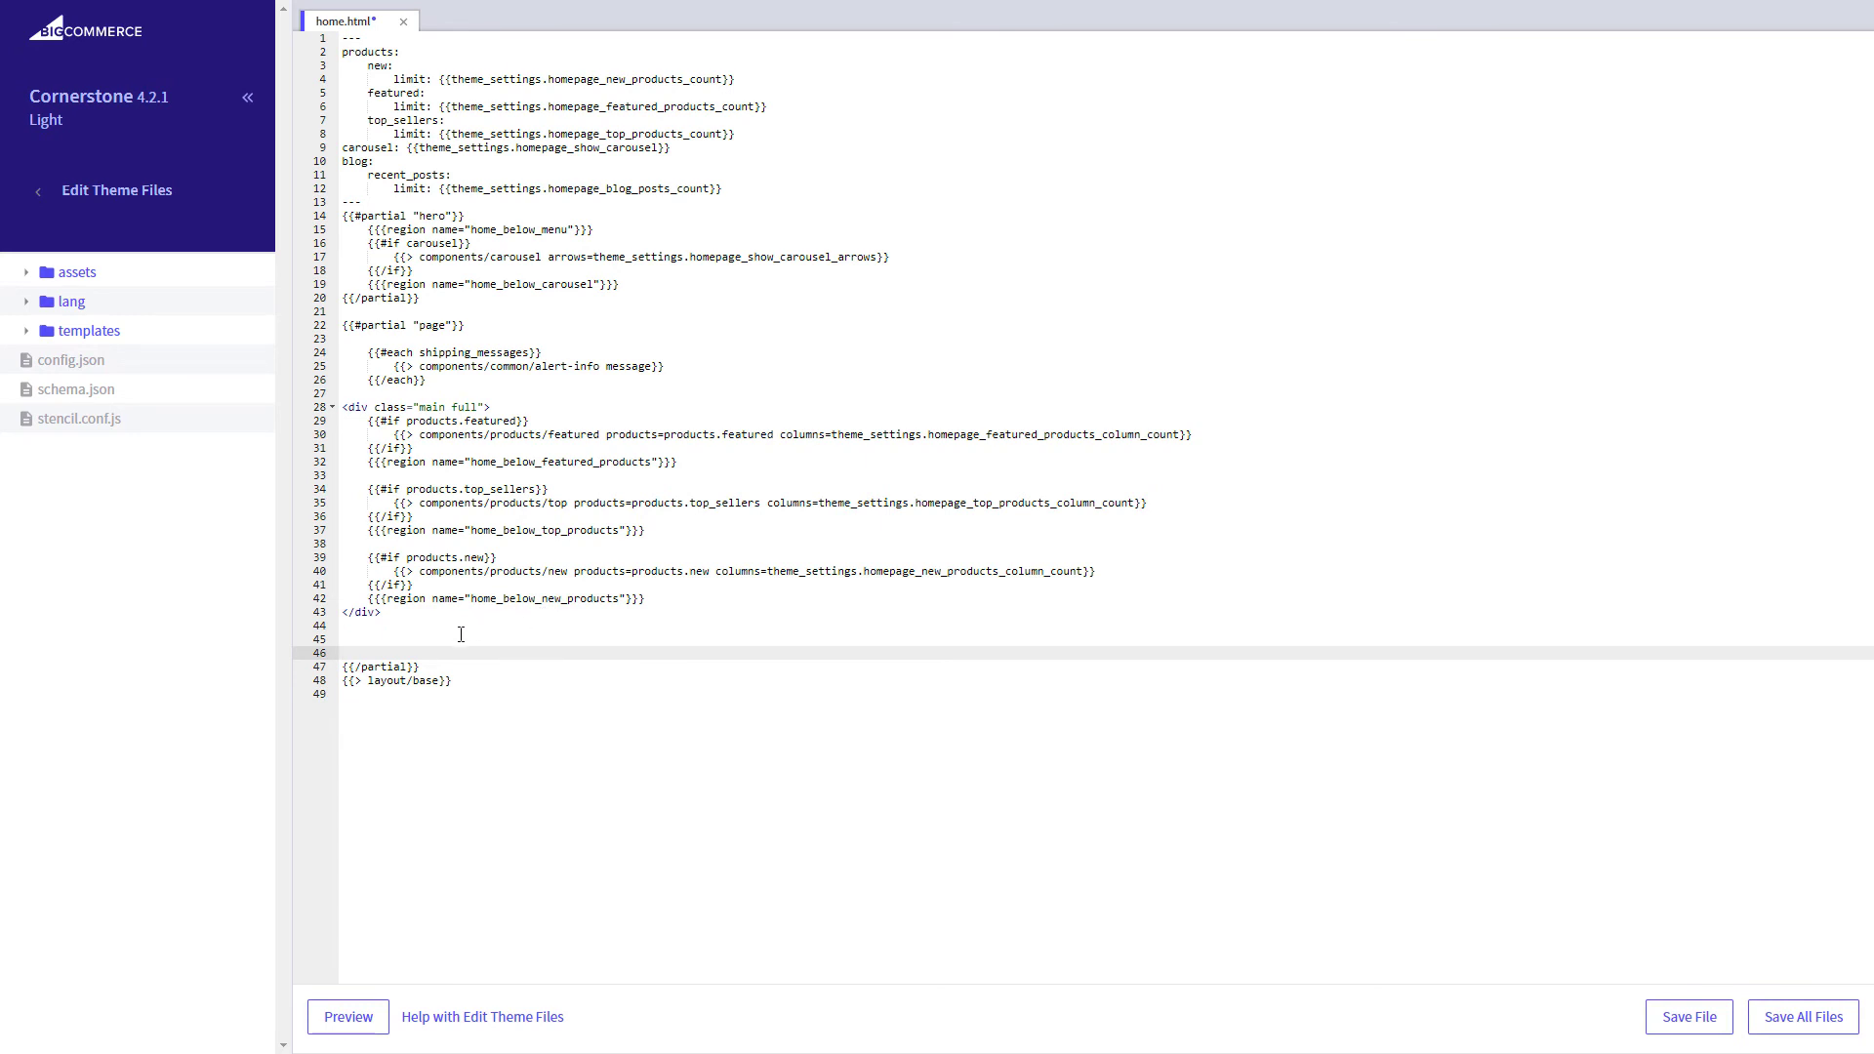
right_click(461, 634)
left_click(573, 751)
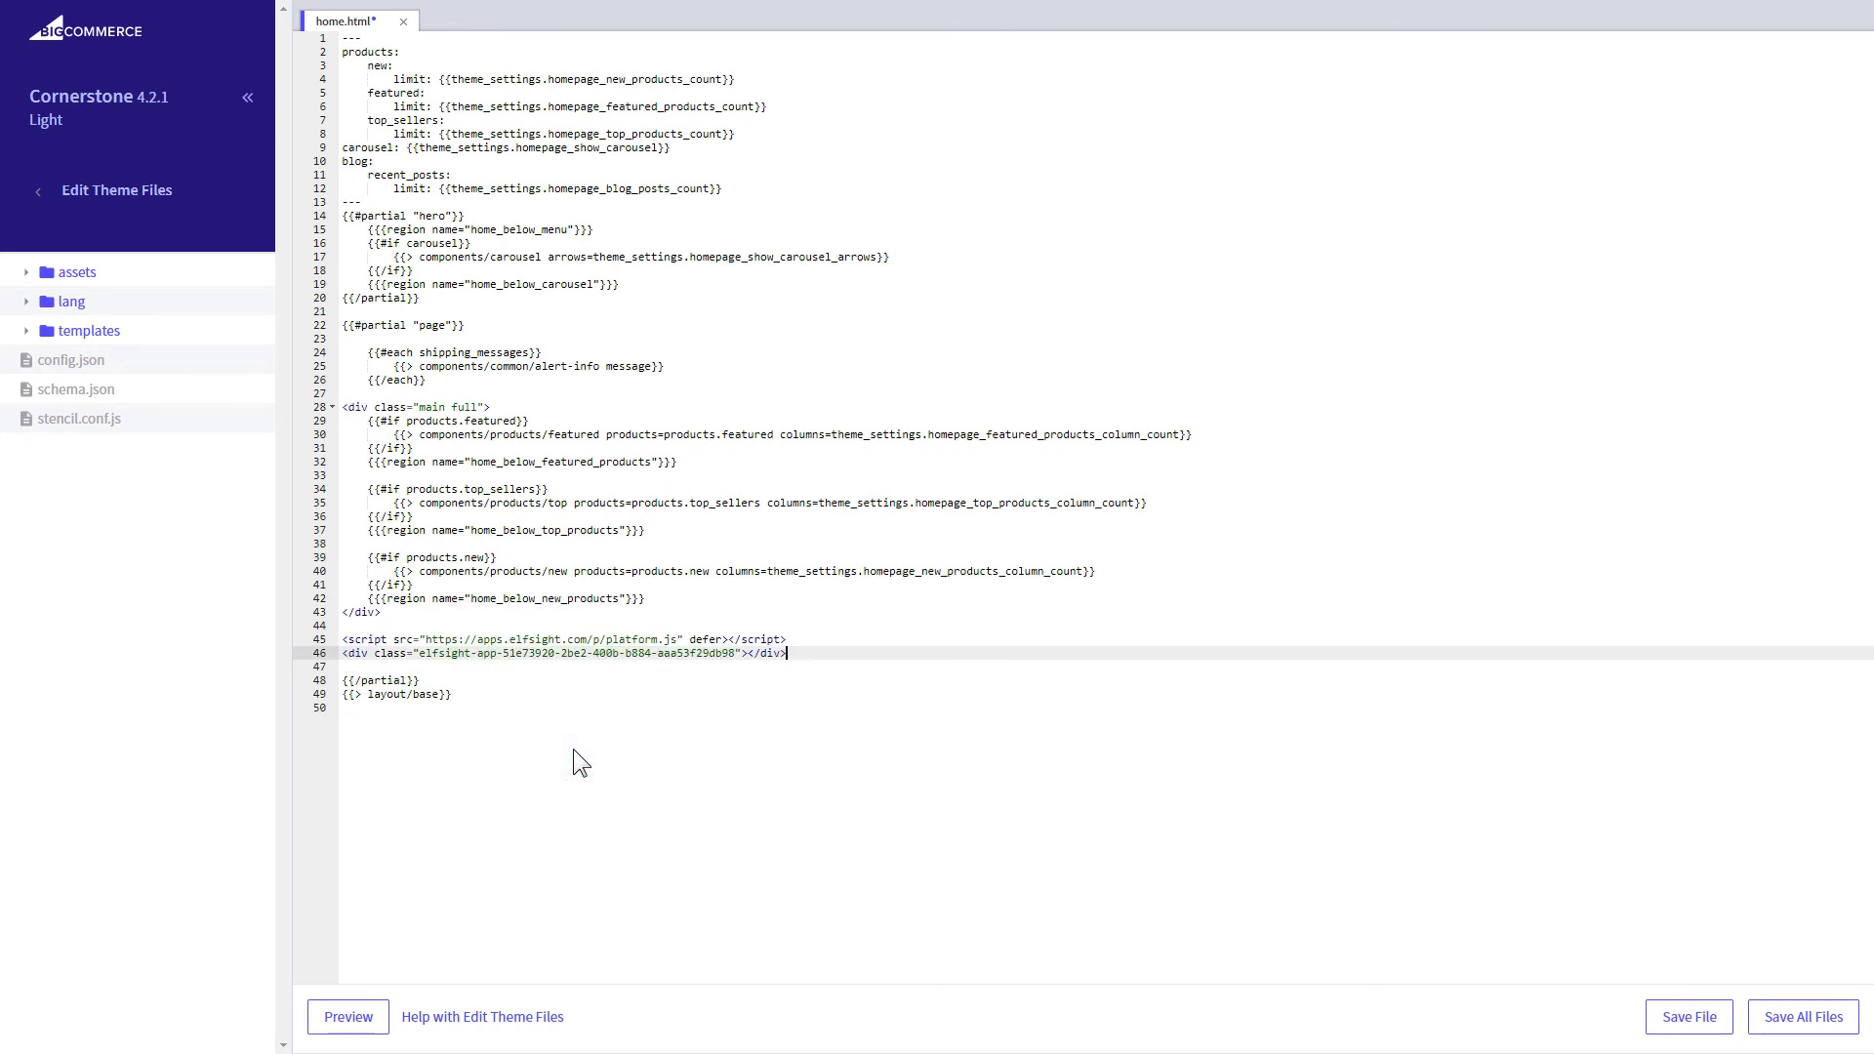
left_click(1685, 1025)
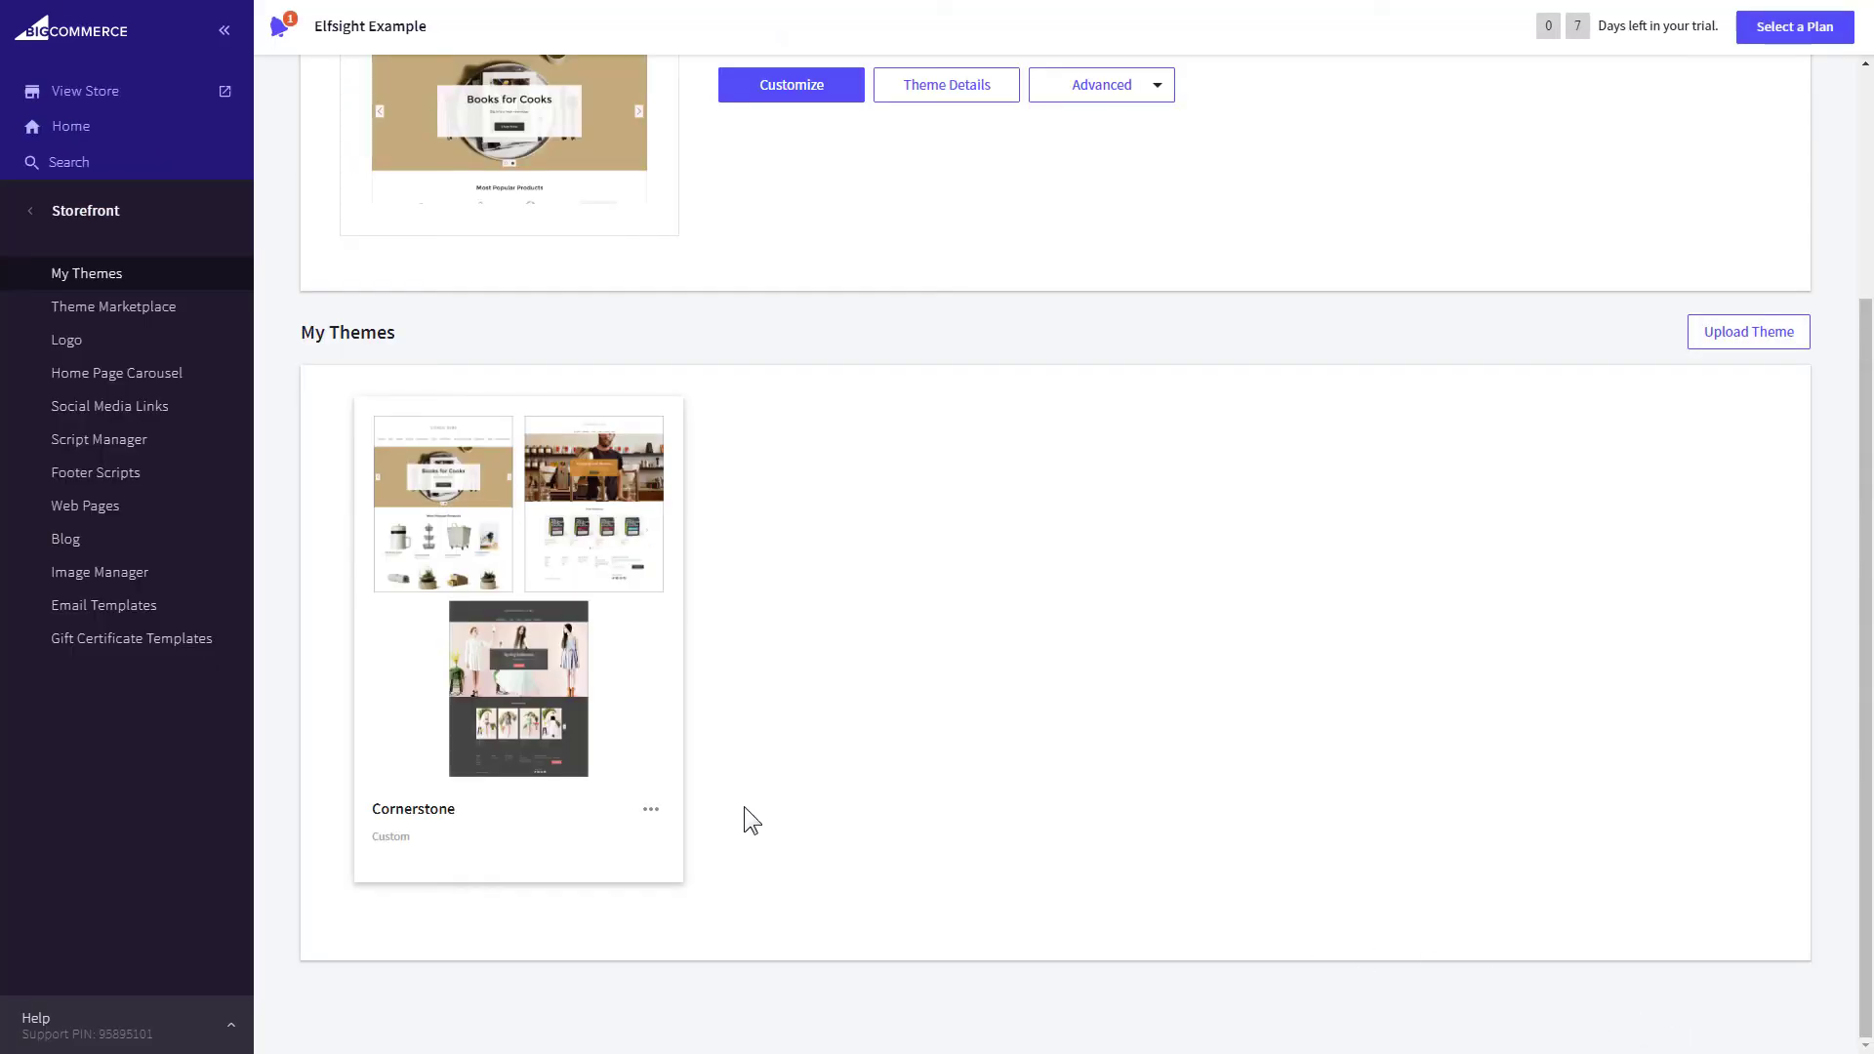
left_click(651, 810)
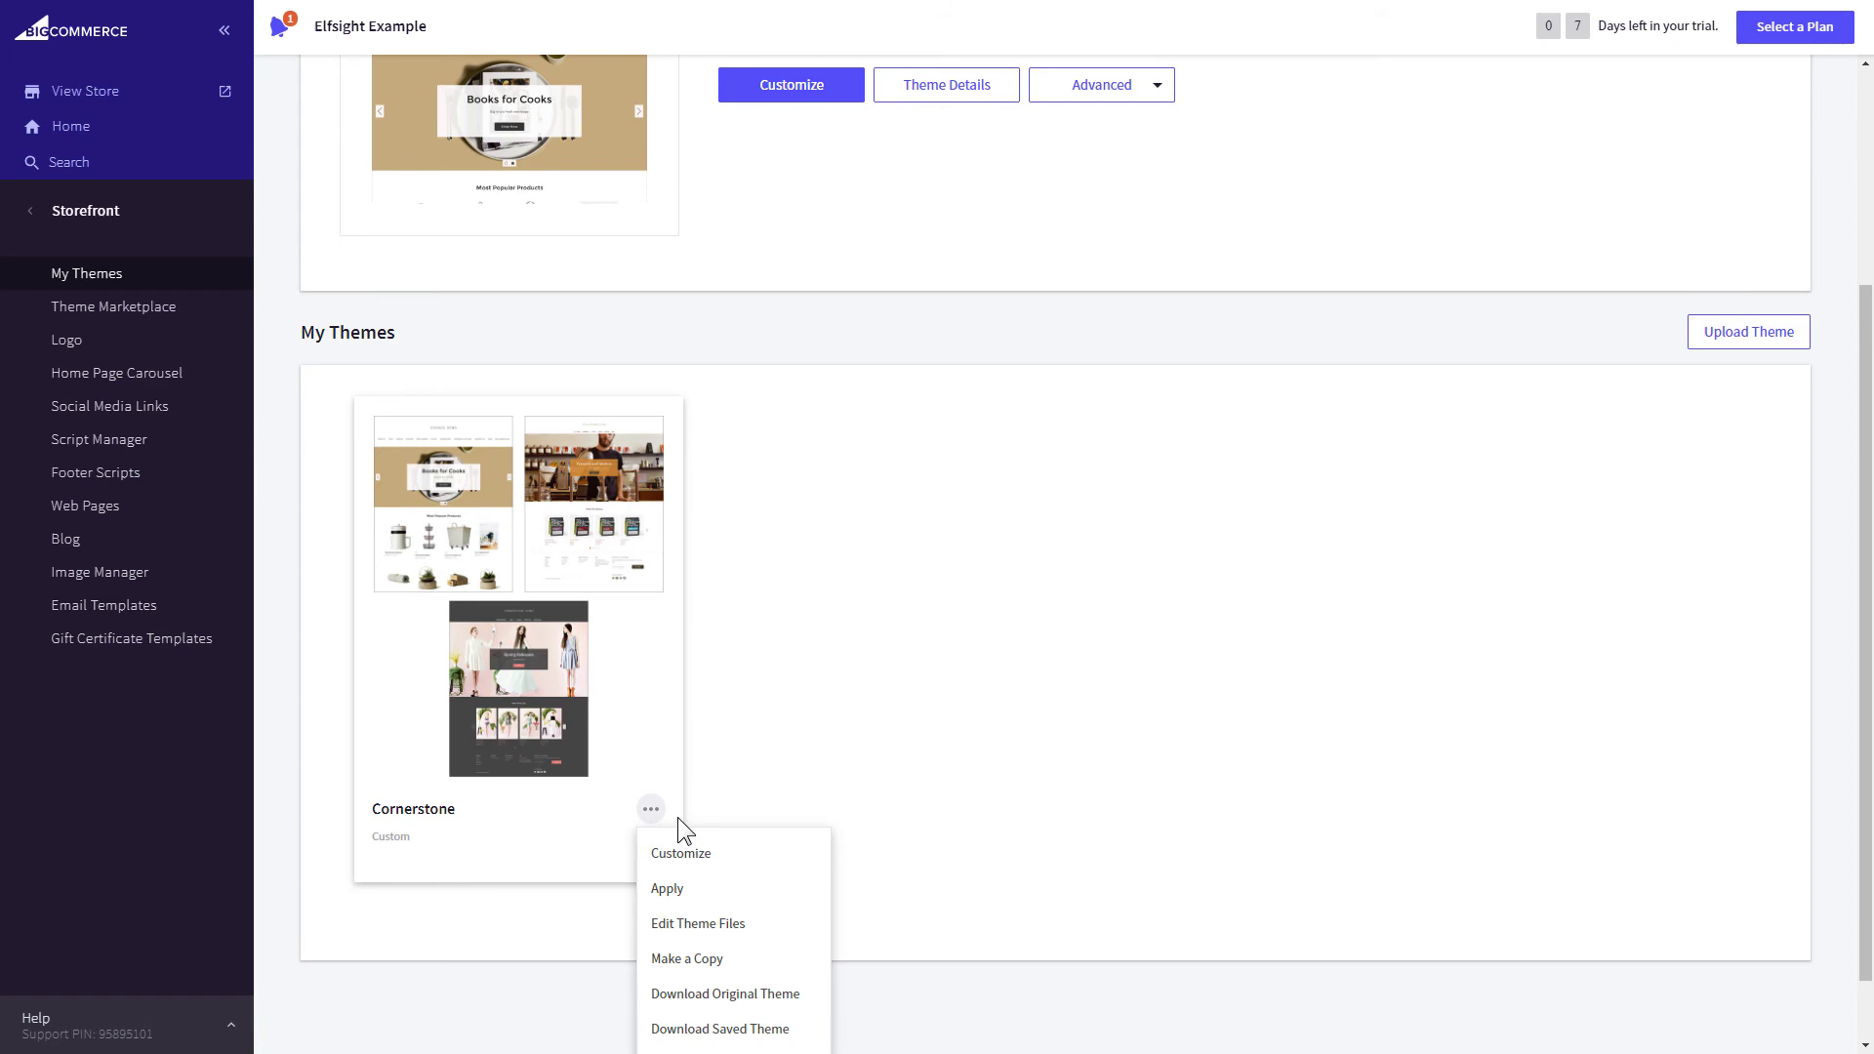
left_click(748, 893)
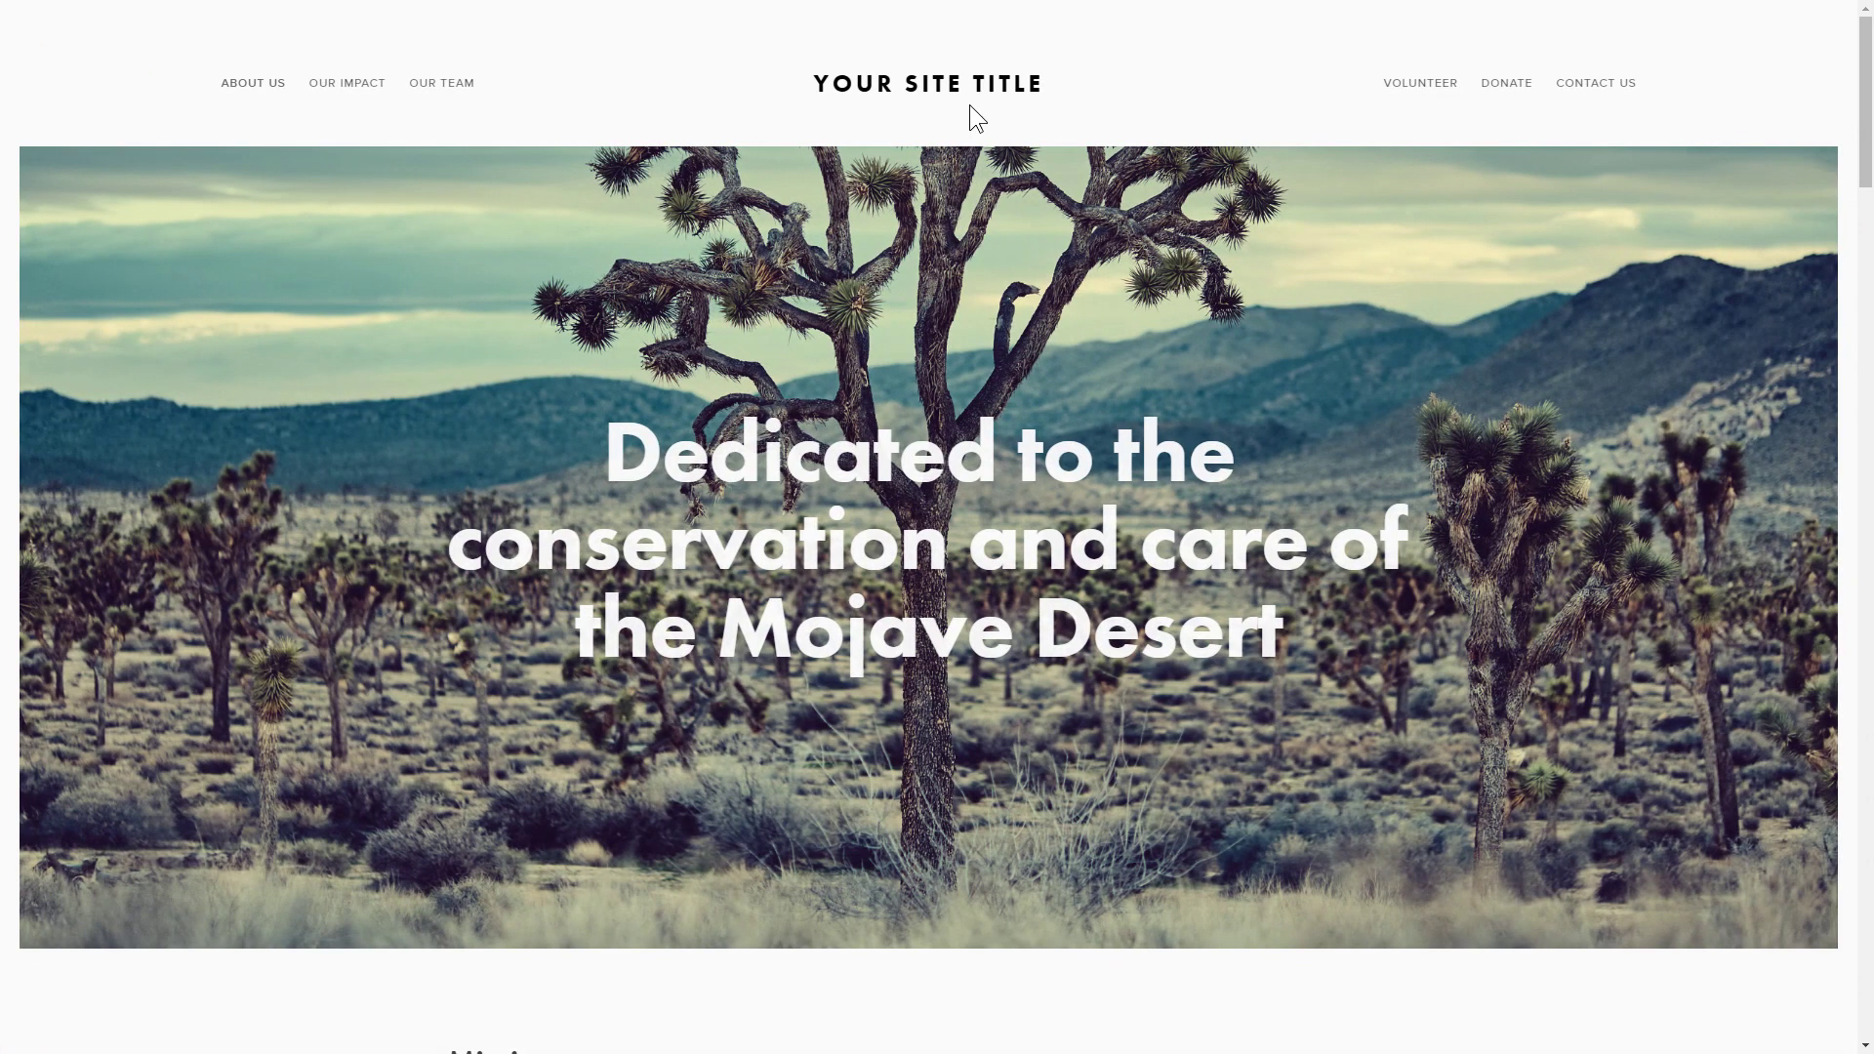
left_click_drag(1865, 92, 1863, 376)
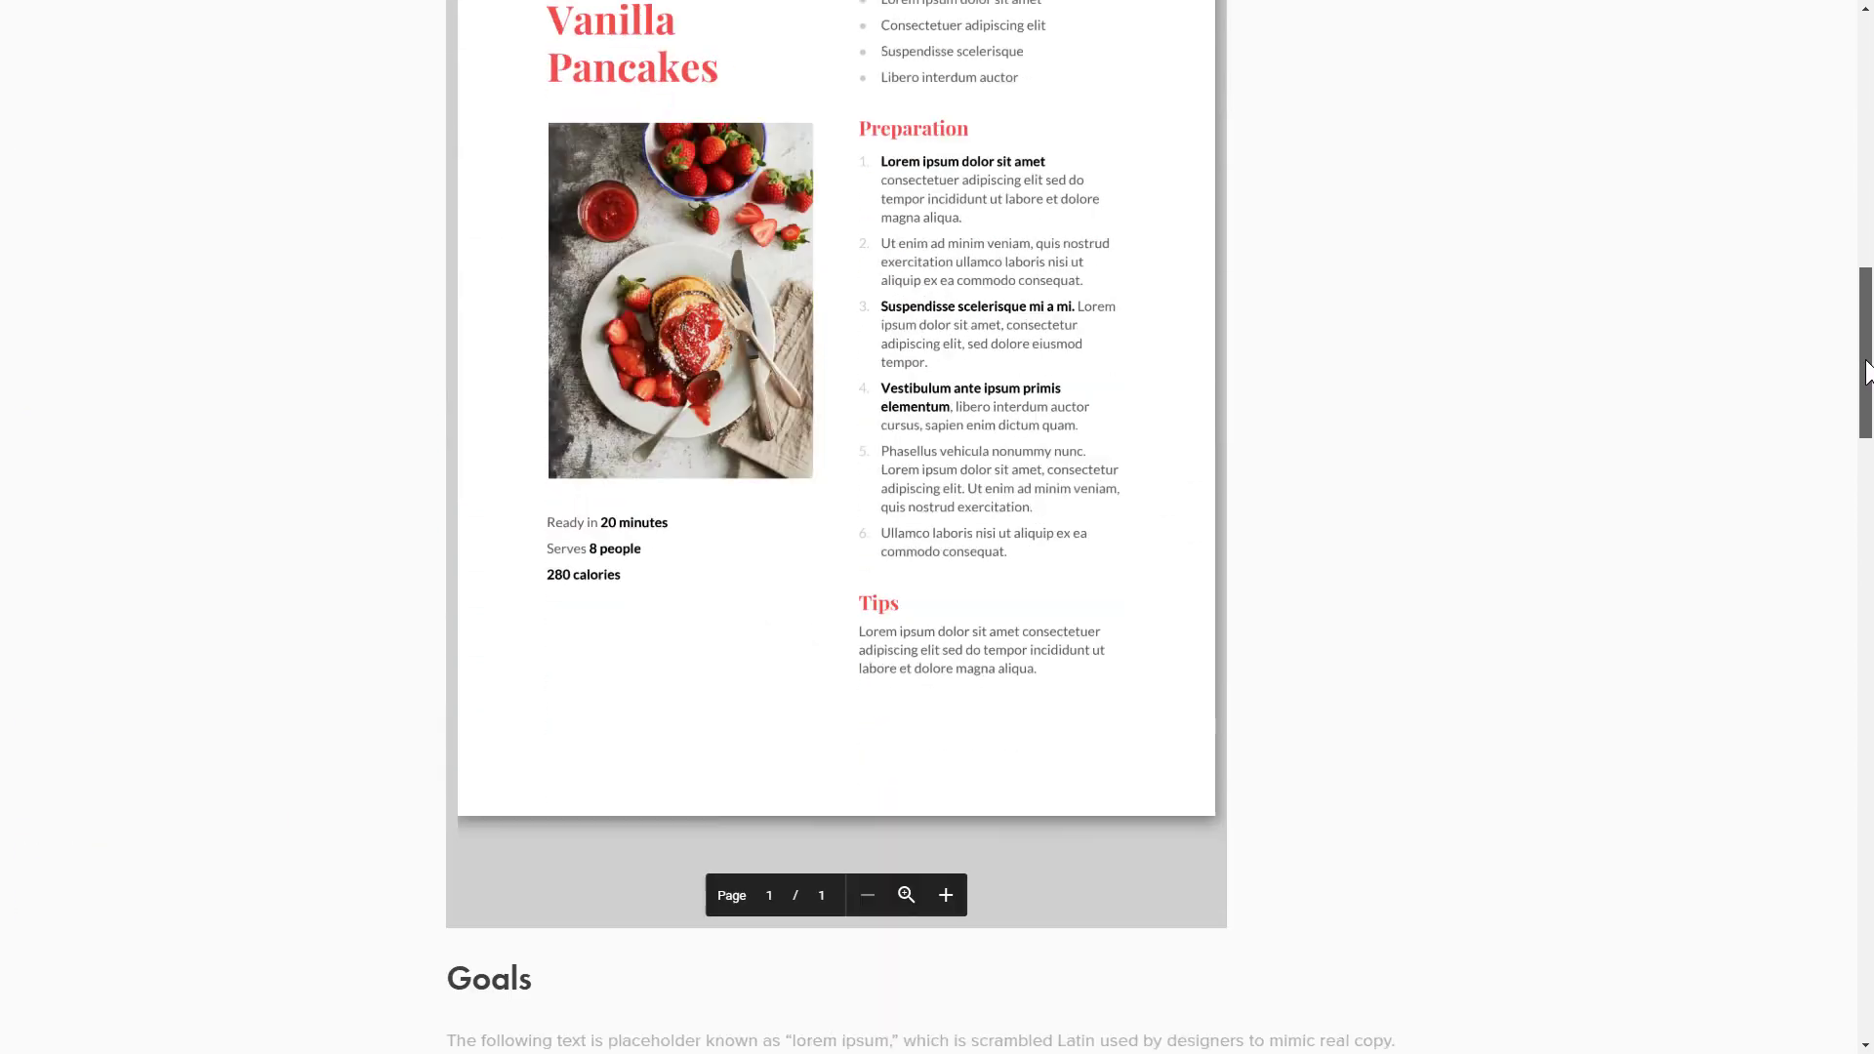
left_click(949, 691)
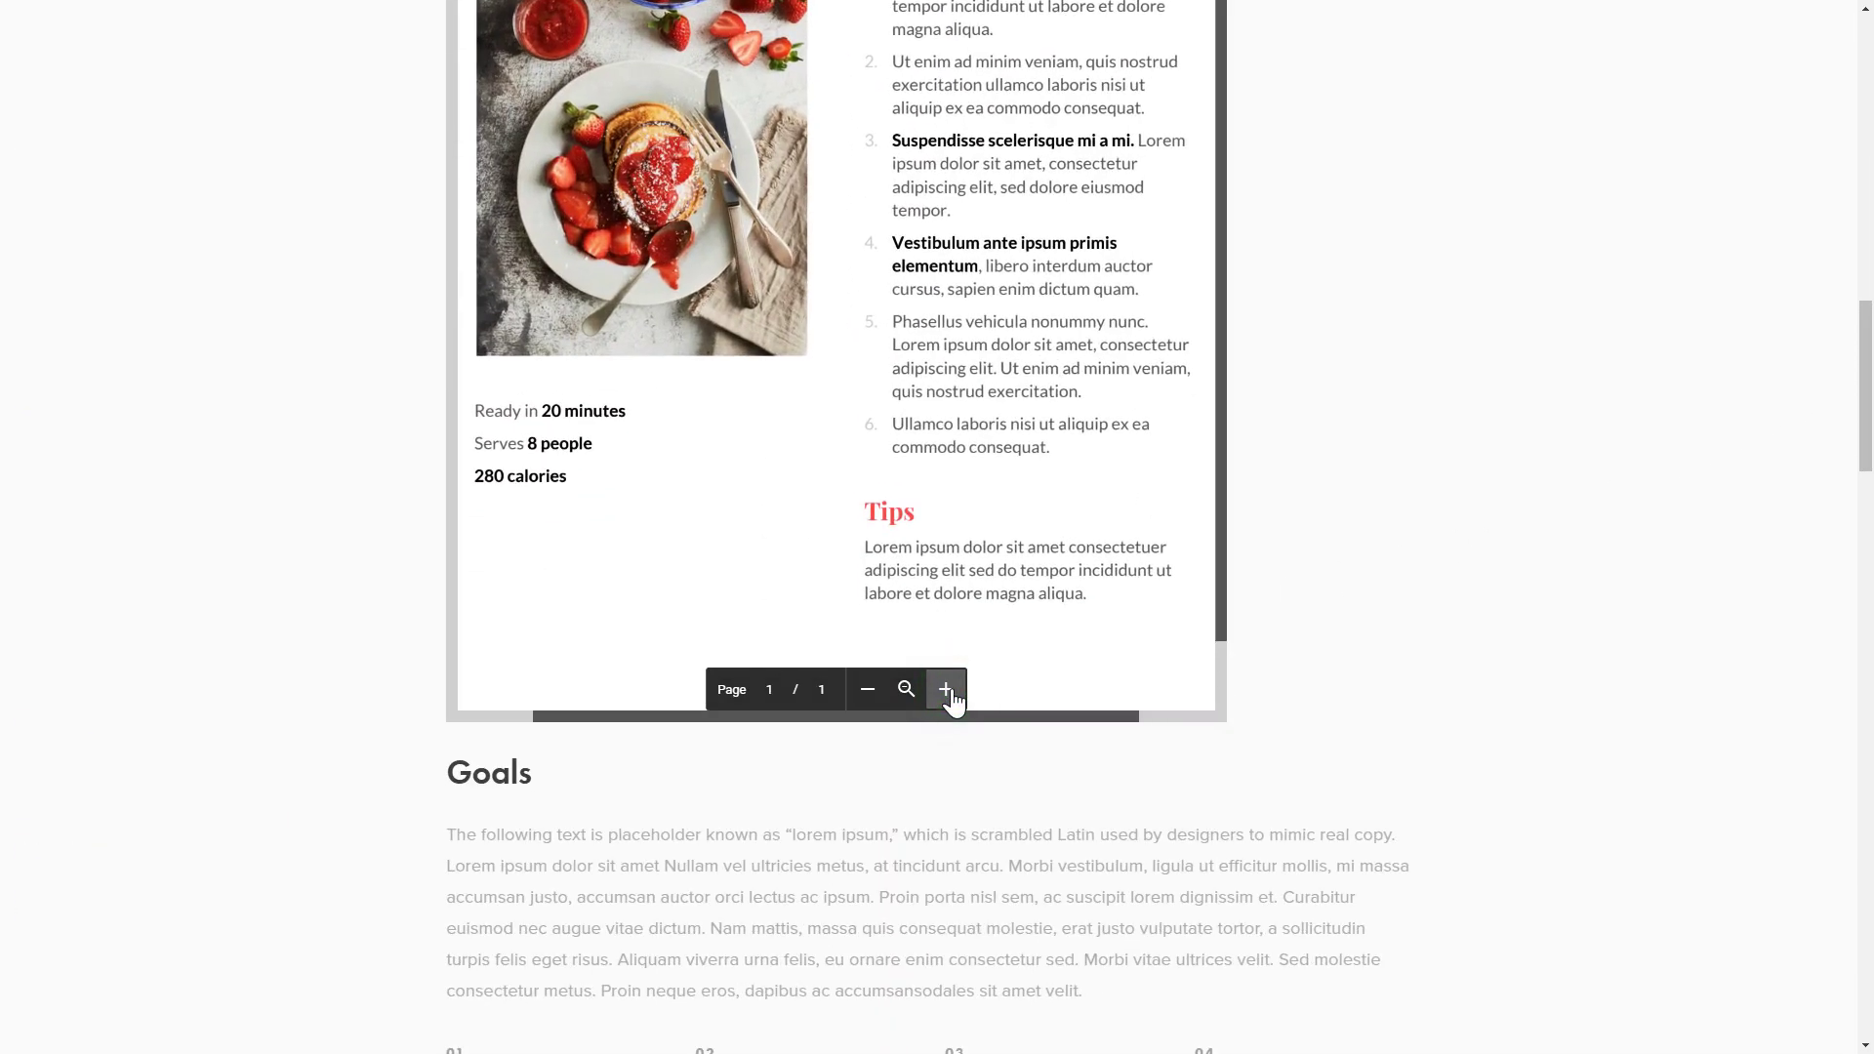
left_click(907, 691)
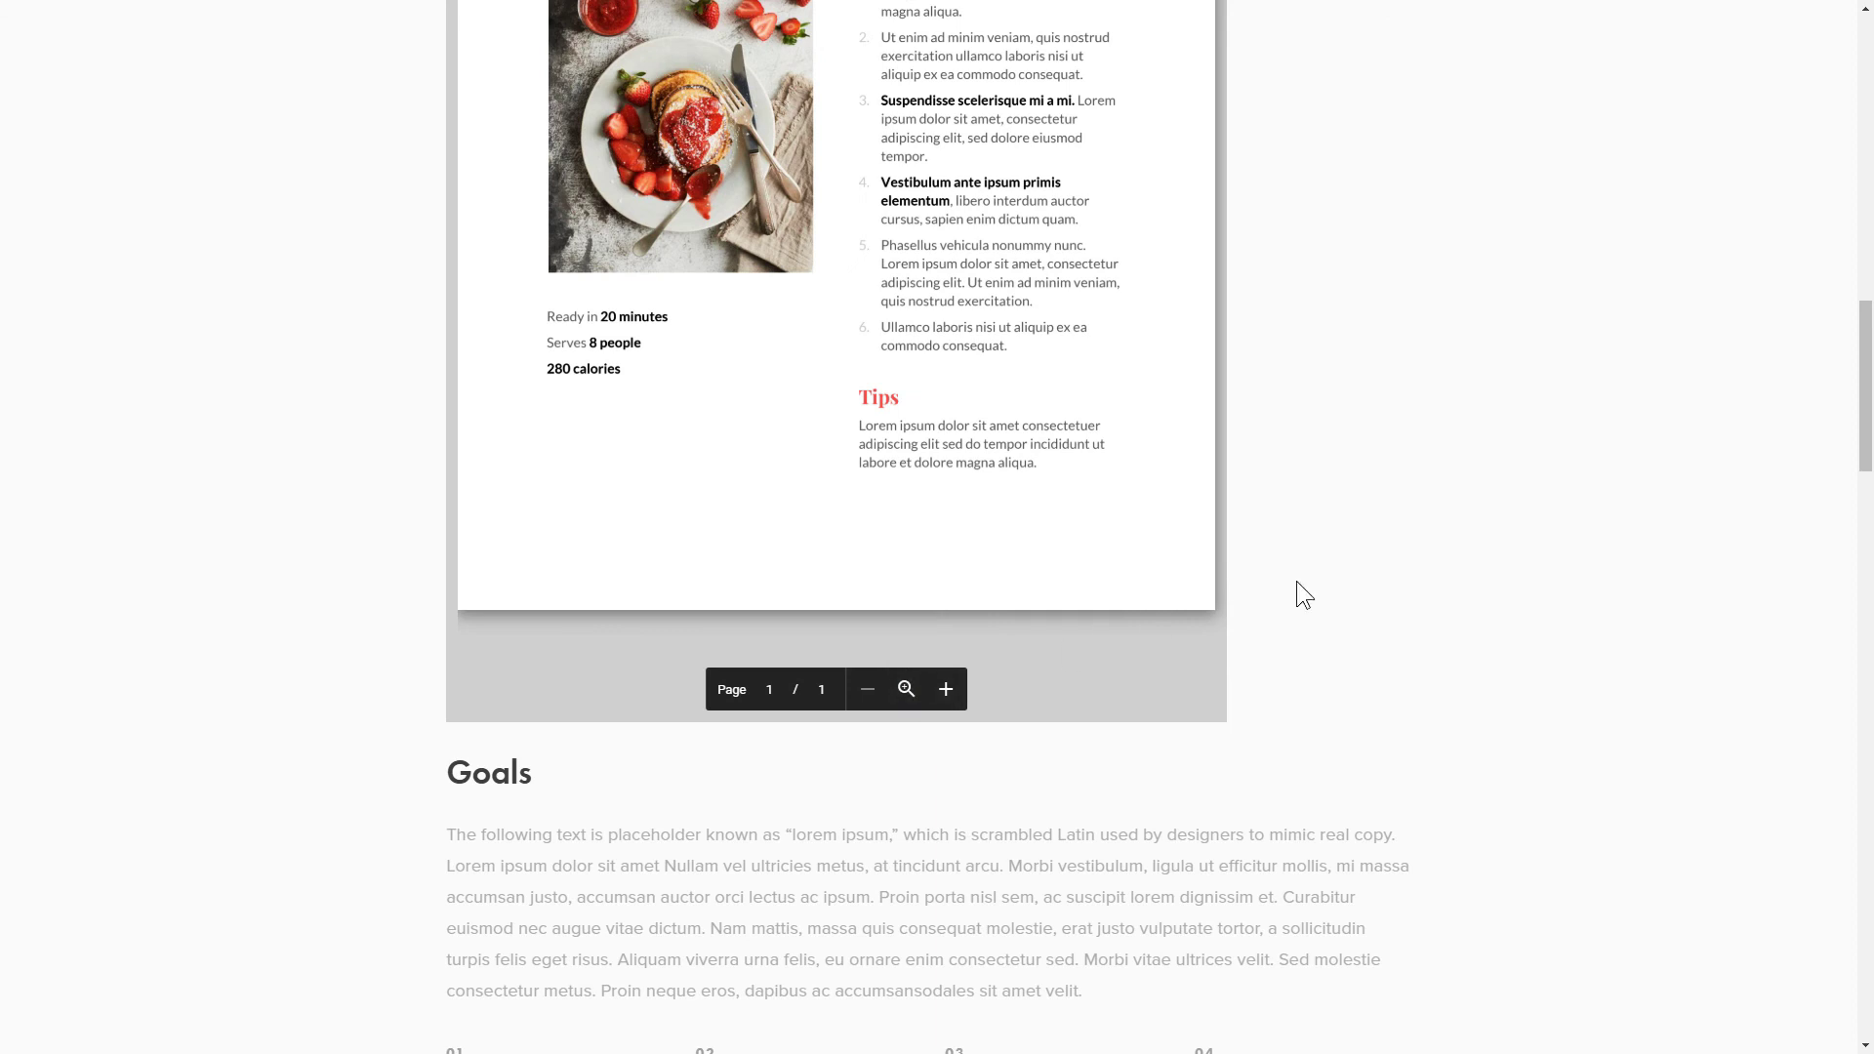
left_click_drag(1867, 375, 1870, 250)
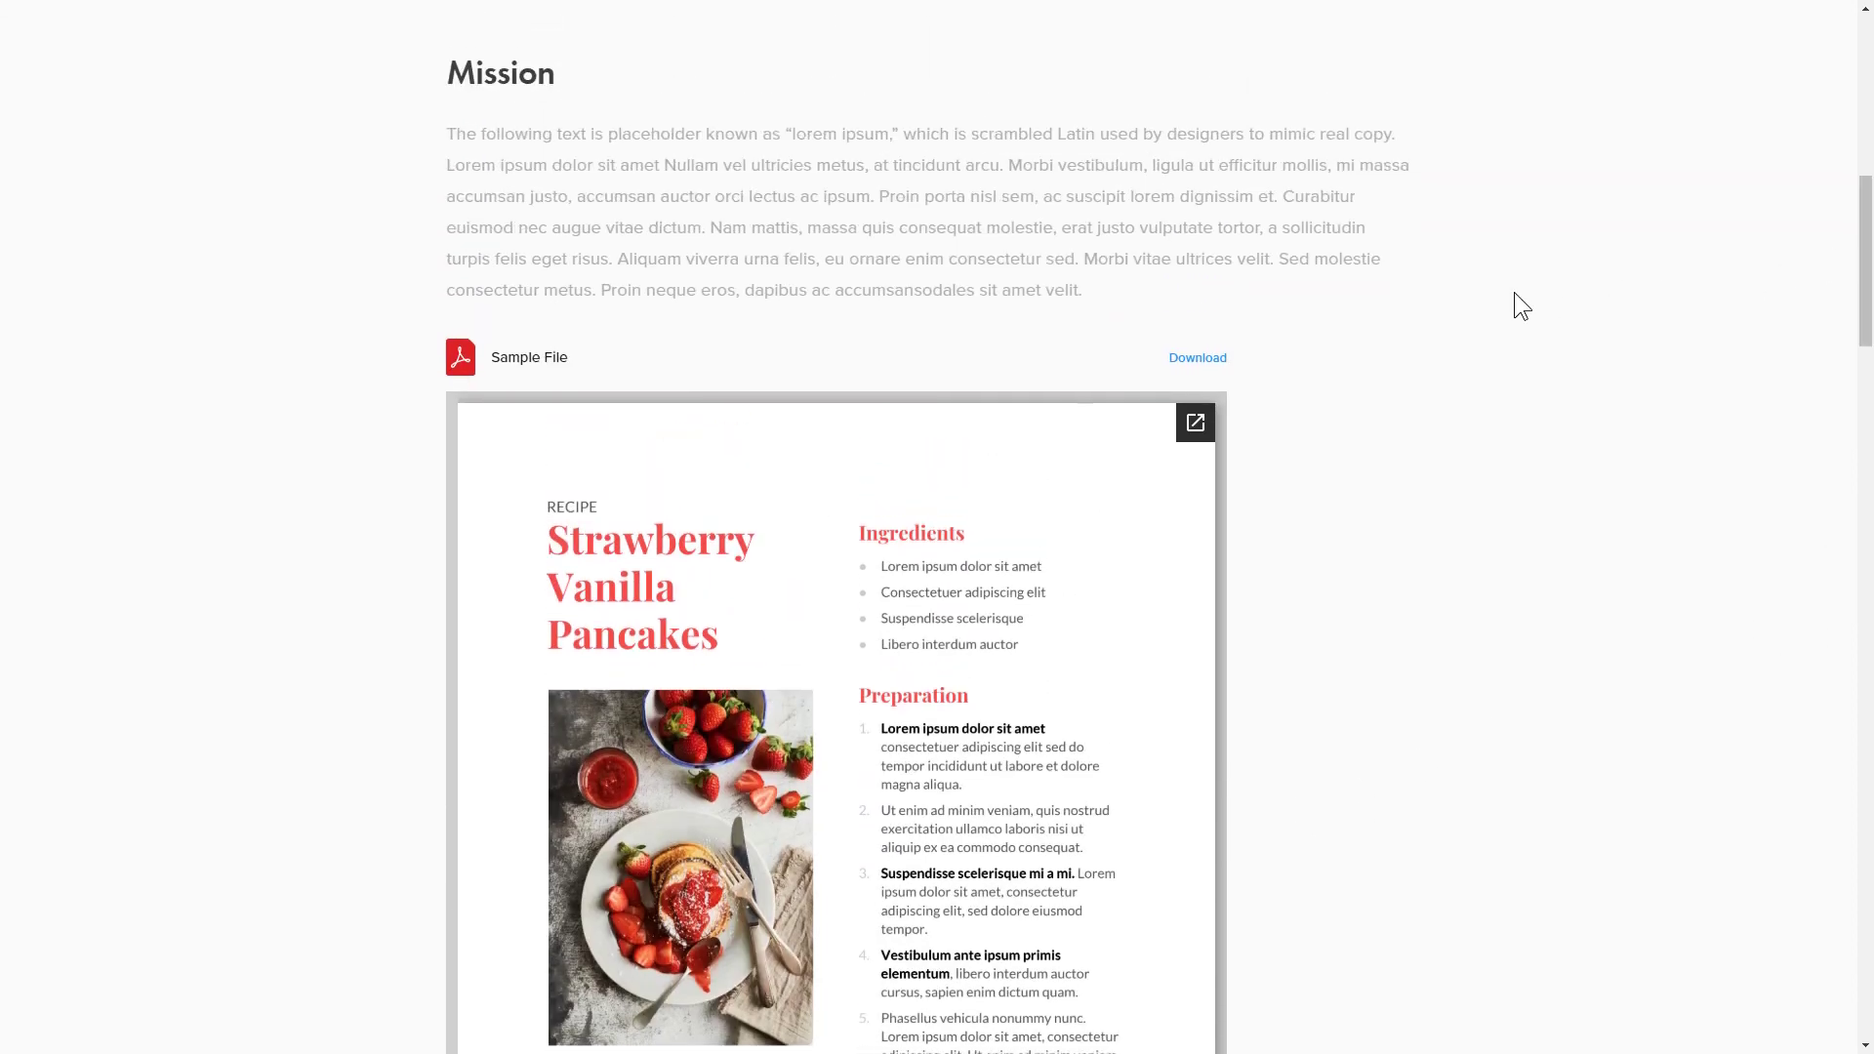